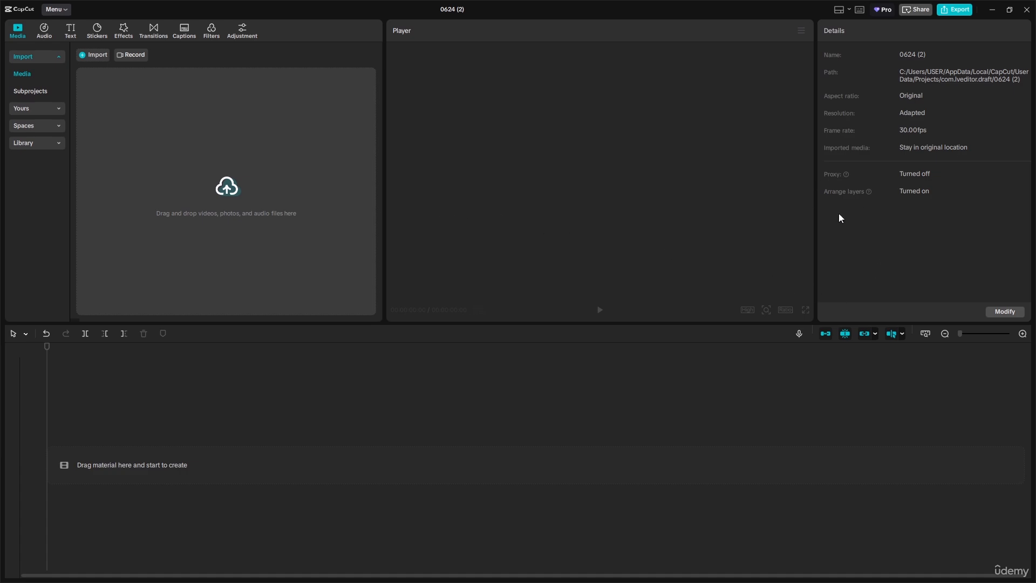
Rename the project as TravelVlog in the project settings and save the change.
click(1013, 312)
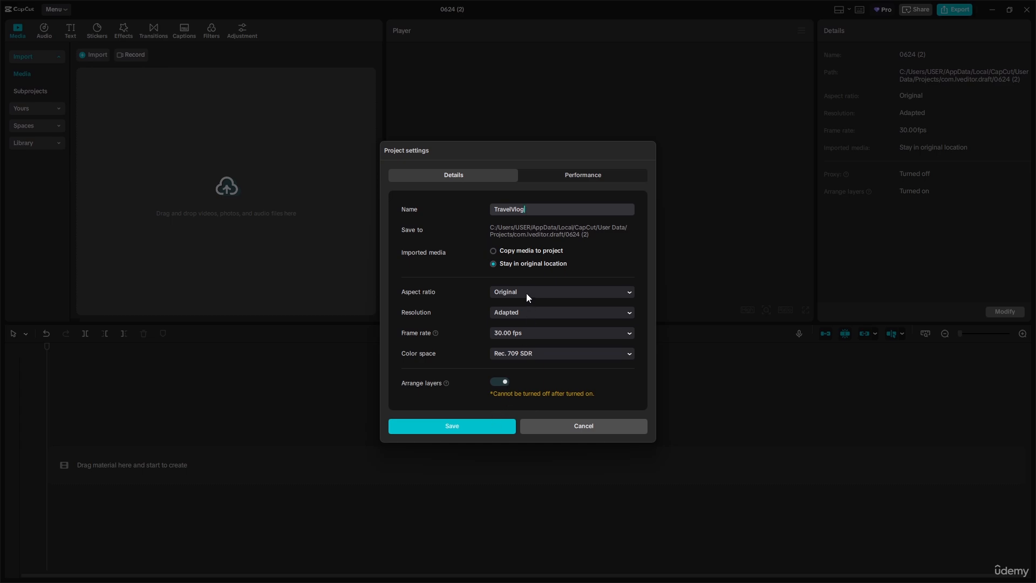
click(458, 427)
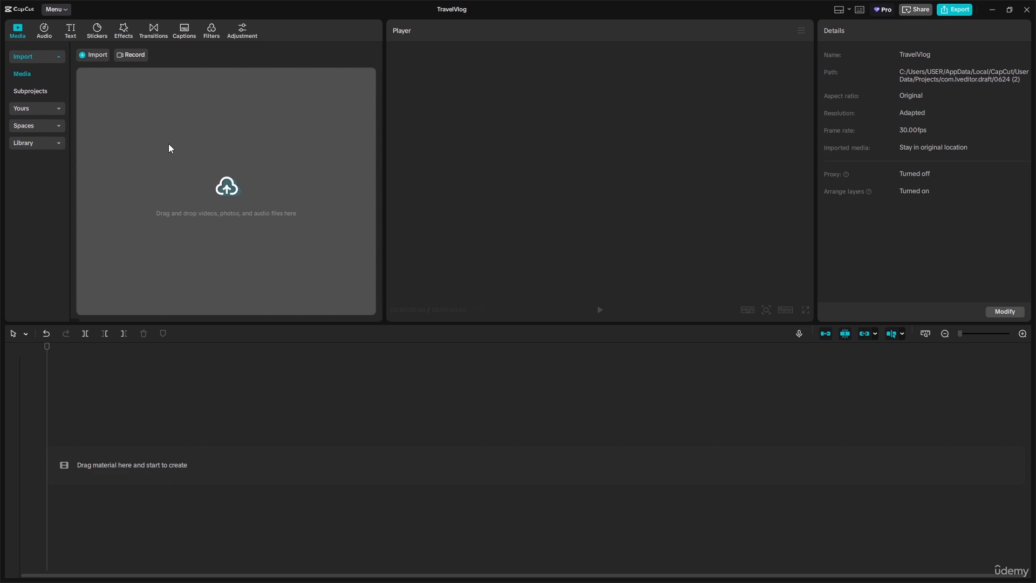
Import all six video clips from the Travel folder on the Desktop into the project media.
click(97, 56)
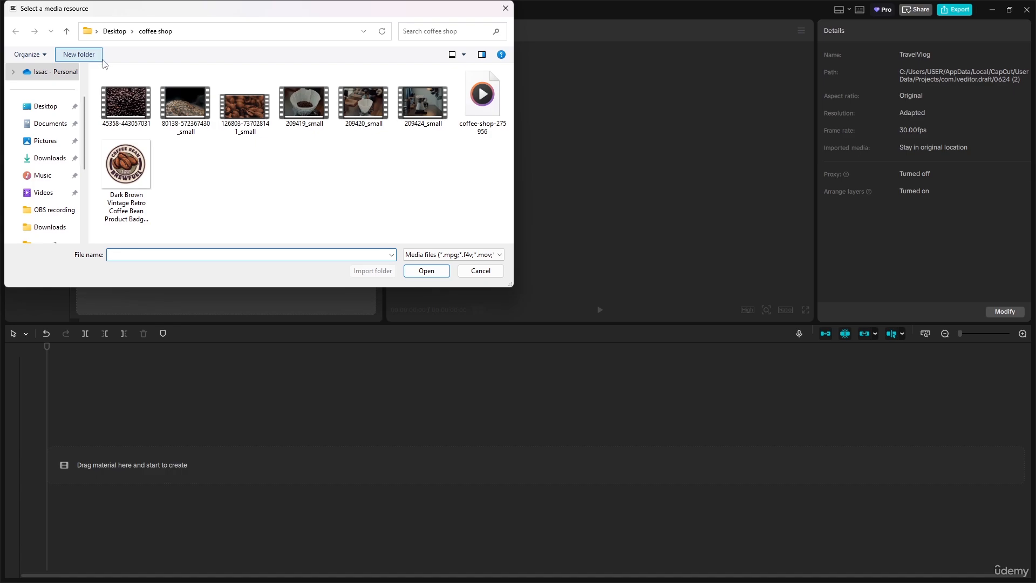
click(45, 106)
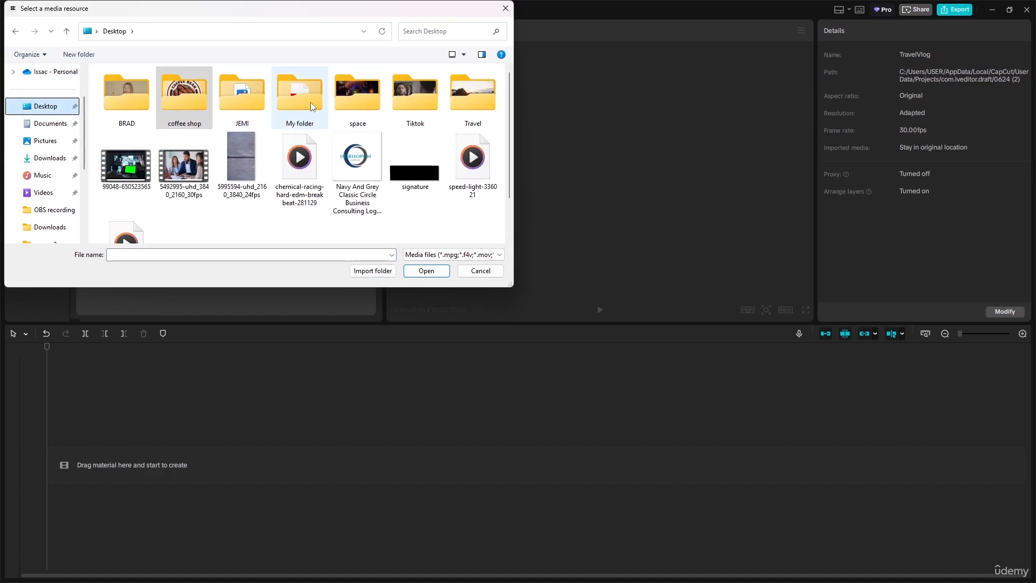
double_click(484, 105)
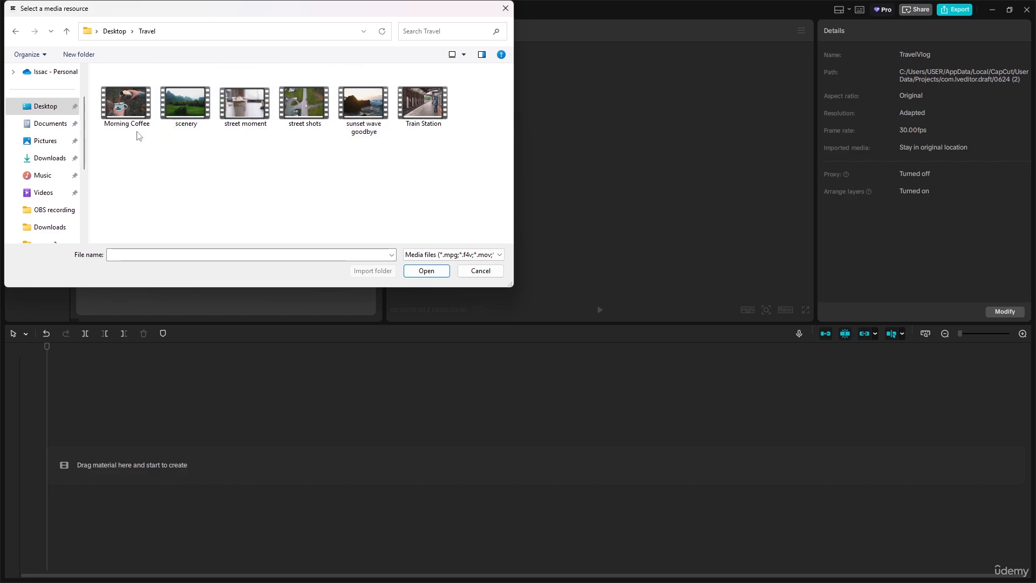
drag(467, 165, 109, 79)
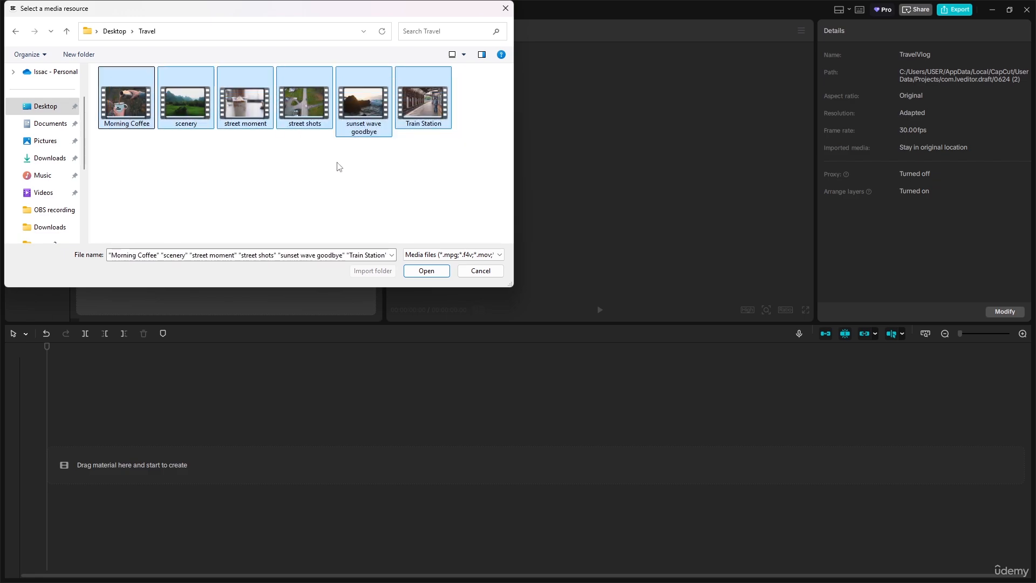
click(432, 271)
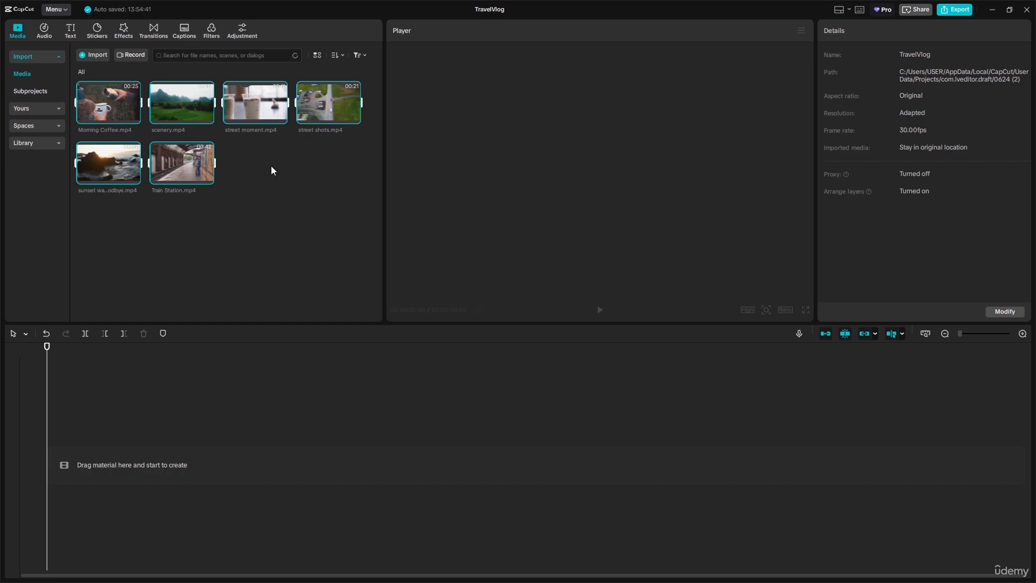
click(271, 170)
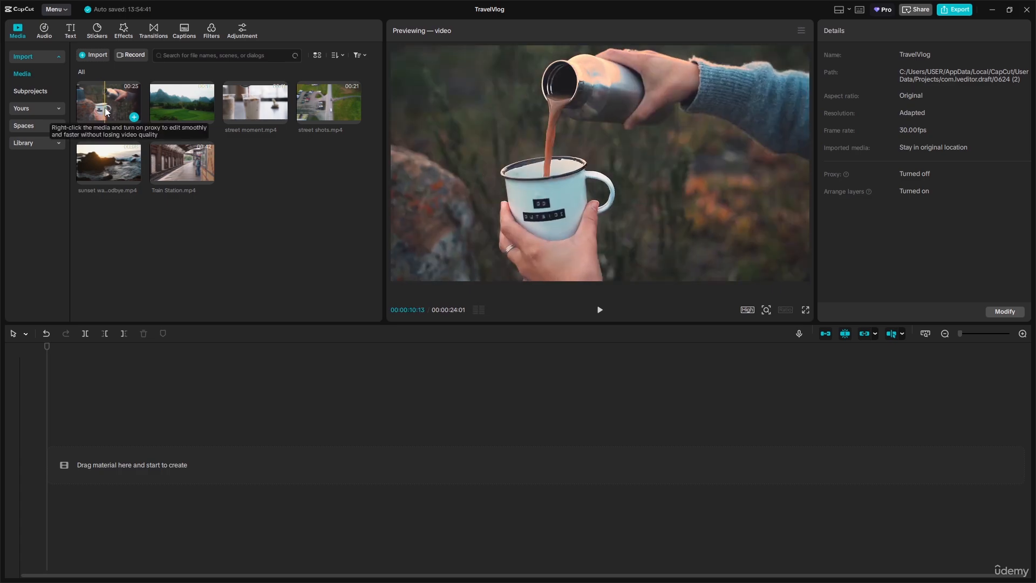
Place Morning Coffee.mp4 at the start of the timeline and Train Station.mp4 directly after it.
drag(105, 108, 117, 463)
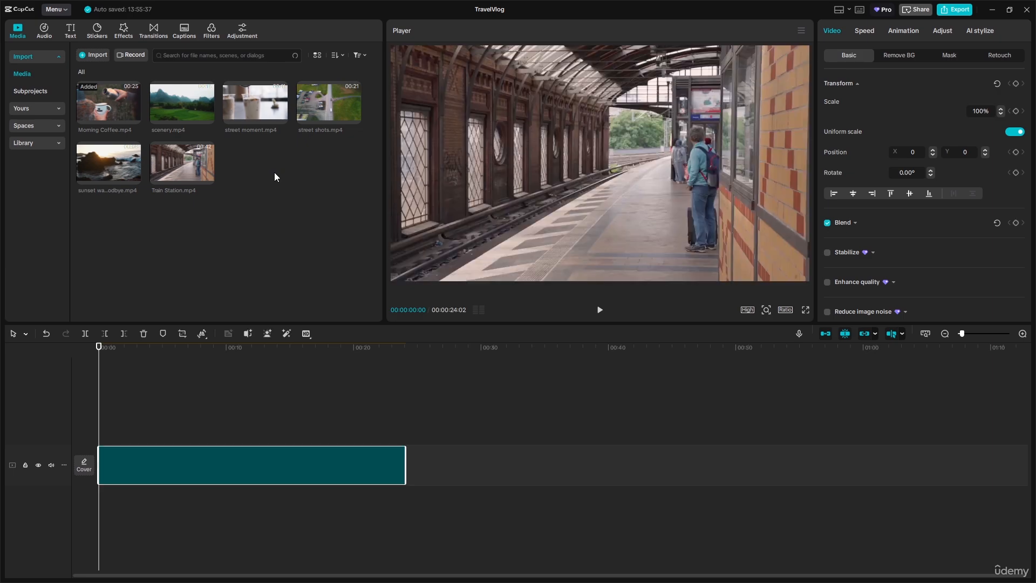
click(193, 170)
drag(189, 167, 399, 468)
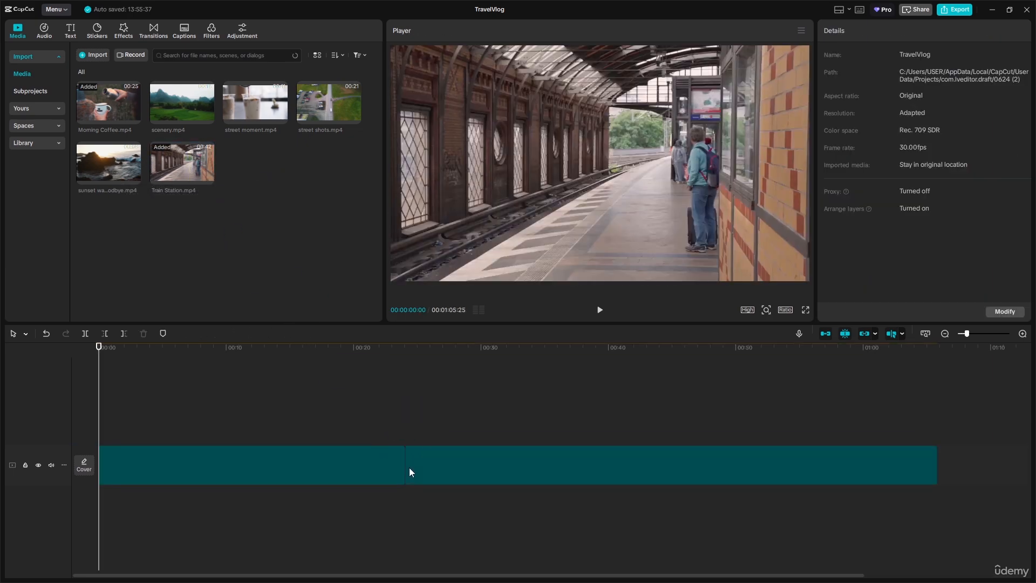
click(409, 468)
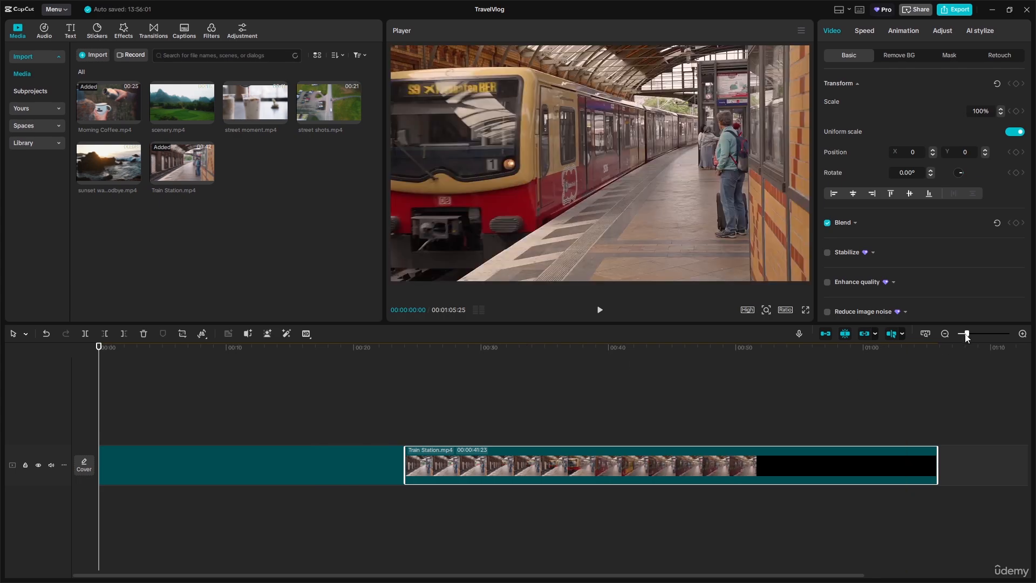
Append the street shots, street moment, scenery and sunset wave goodbye clips, in that order, to the end of the main track.
drag(966, 337, 961, 336)
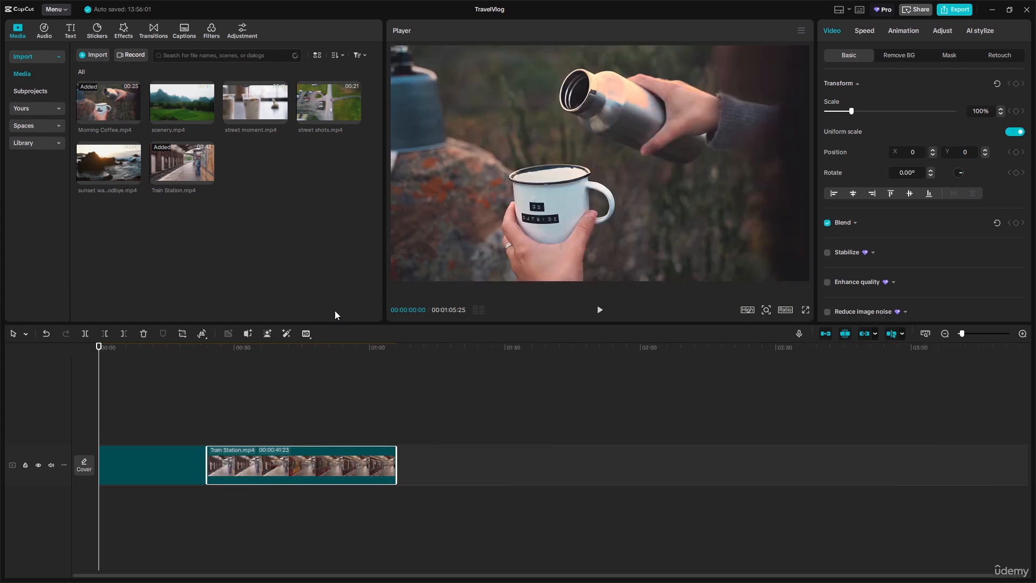
mouse_move(321, 118)
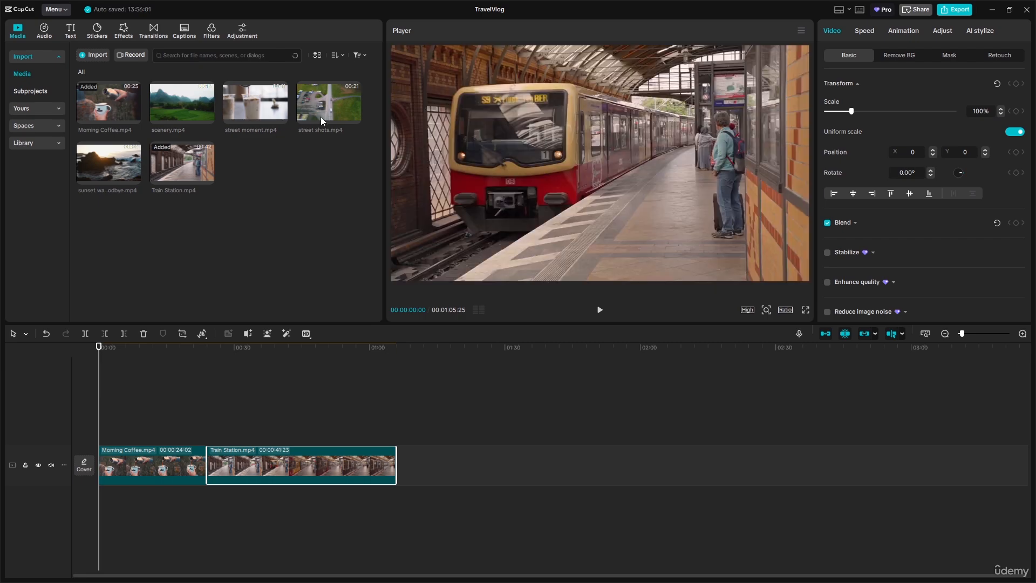
drag(322, 118, 397, 472)
mouse_move(205, 125)
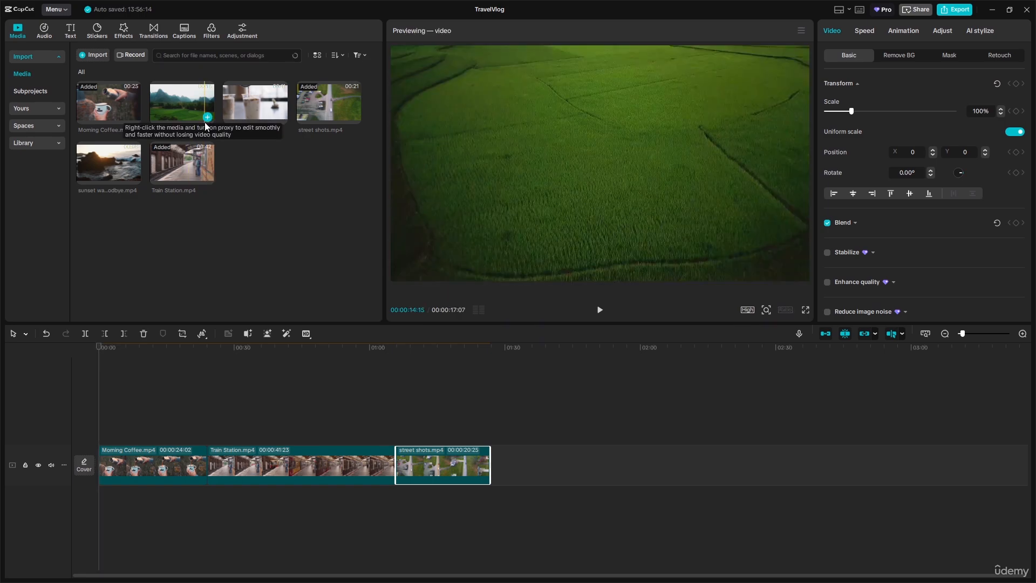
mouse_move(254, 116)
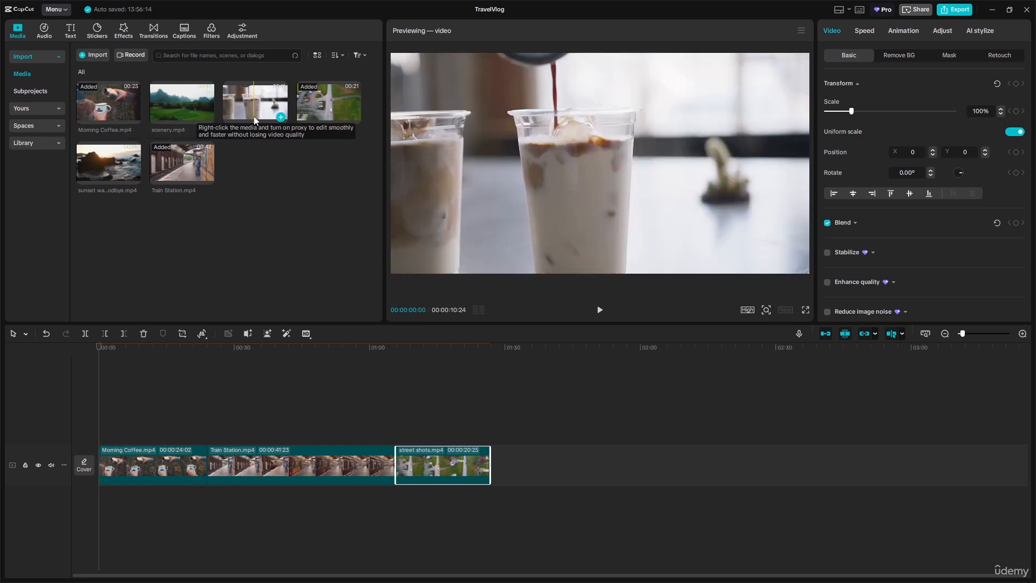
click(264, 137)
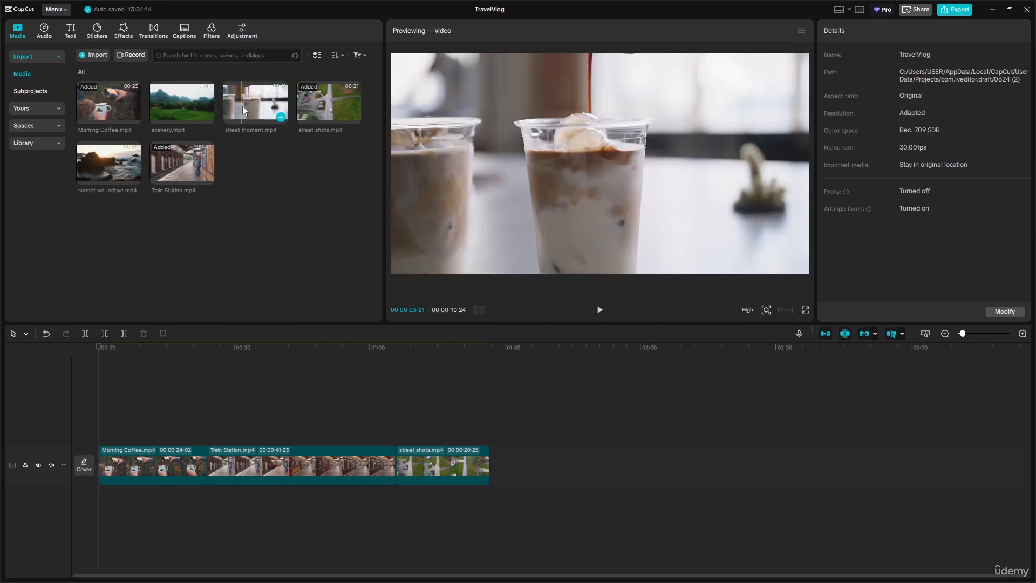
drag(242, 106, 489, 465)
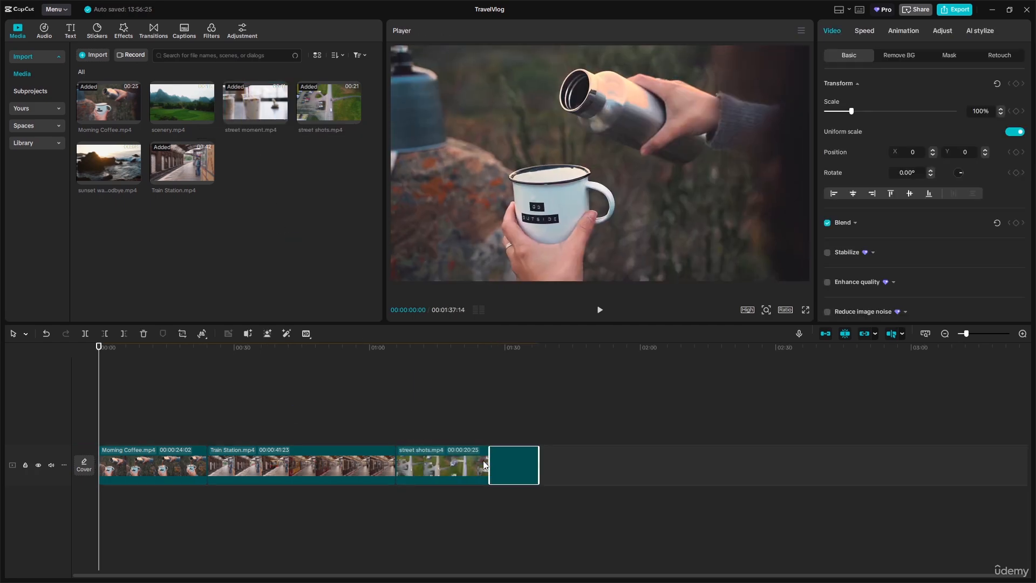
drag(208, 112, 544, 468)
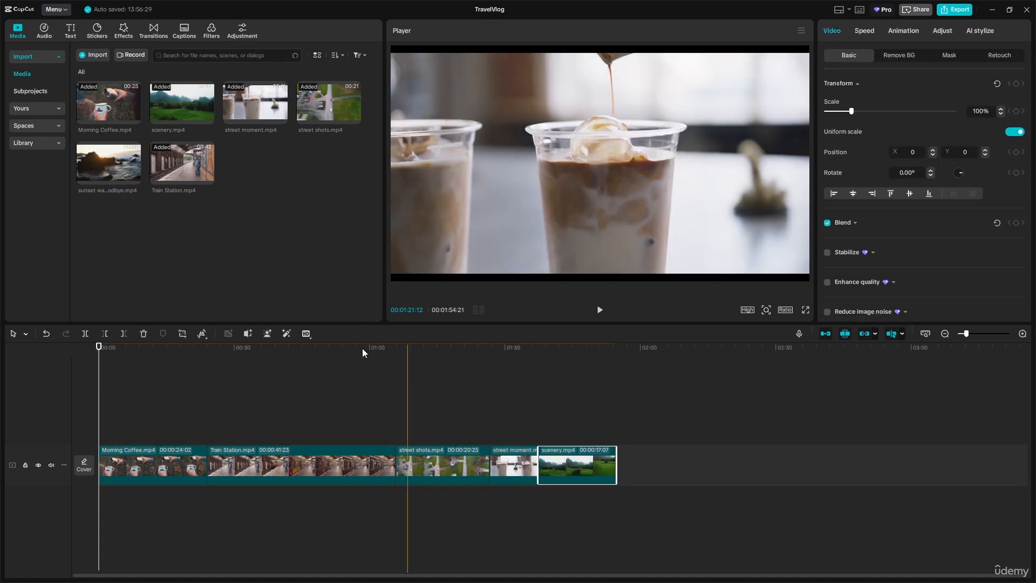
drag(118, 172, 617, 464)
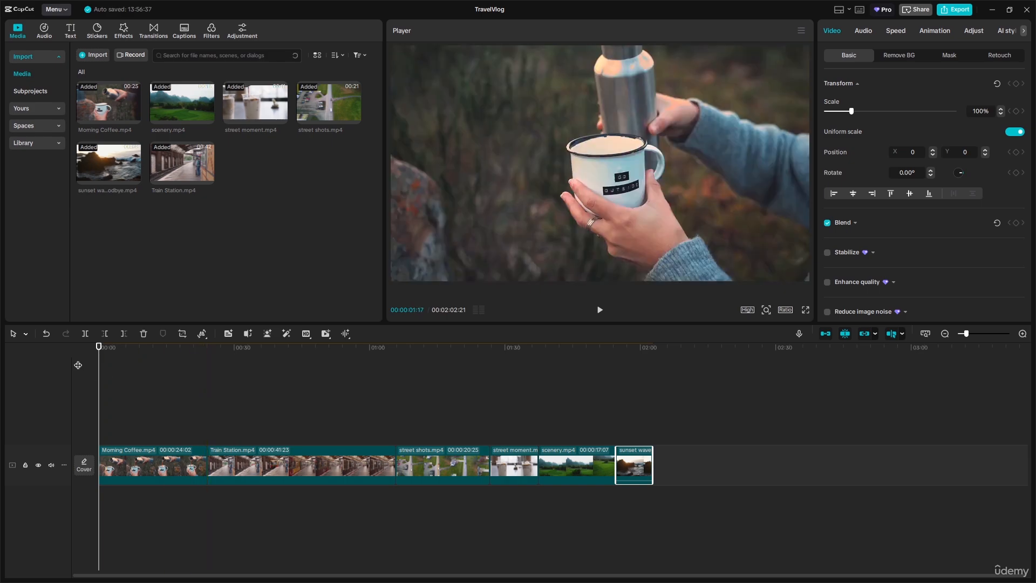
Trim the Morning Coffee clip by about 15 seconds at its end and about 2 seconds at its start.
drag(98, 353, 133, 352)
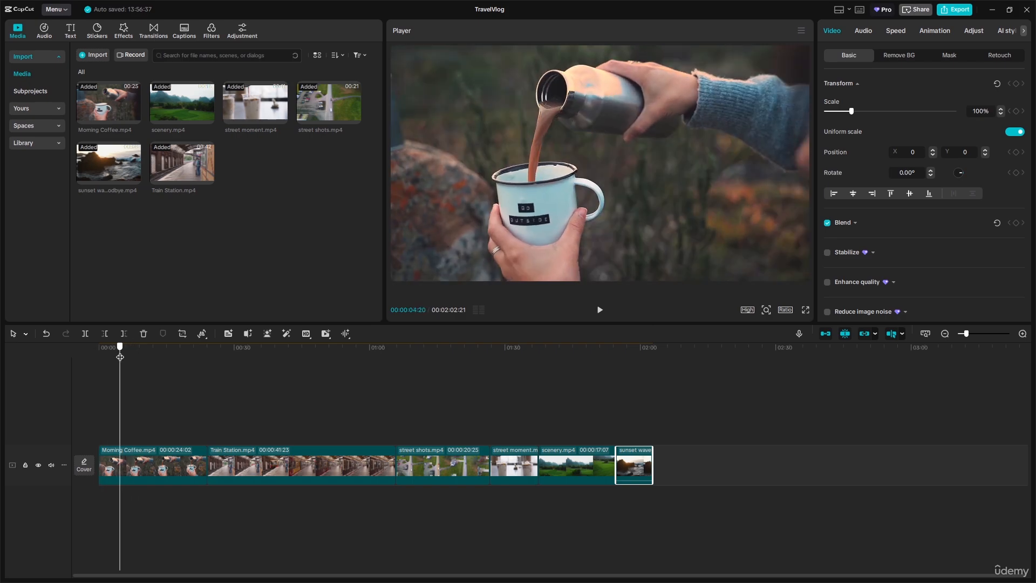
click(205, 460)
drag(206, 460, 140, 459)
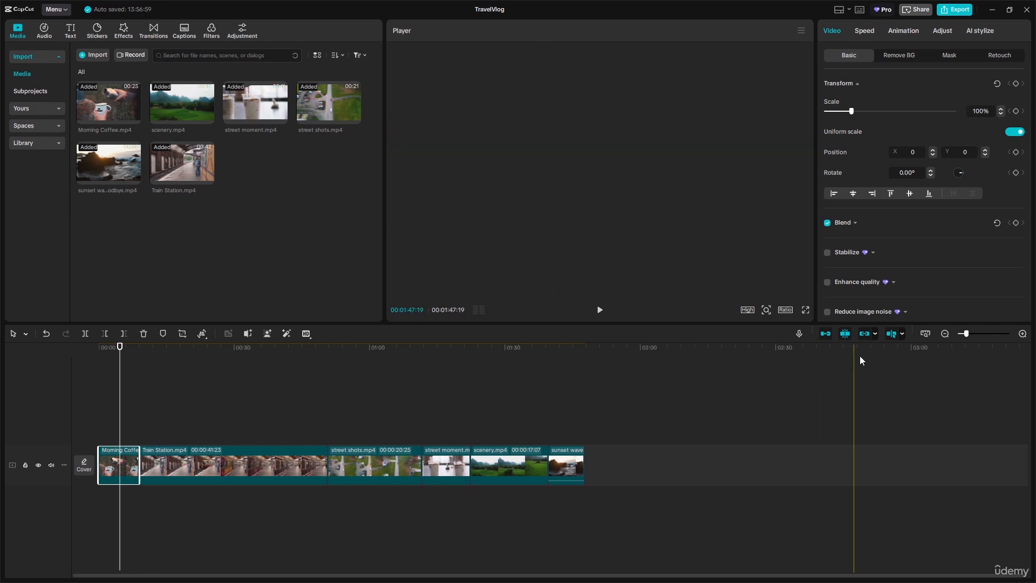
drag(969, 335, 970, 336)
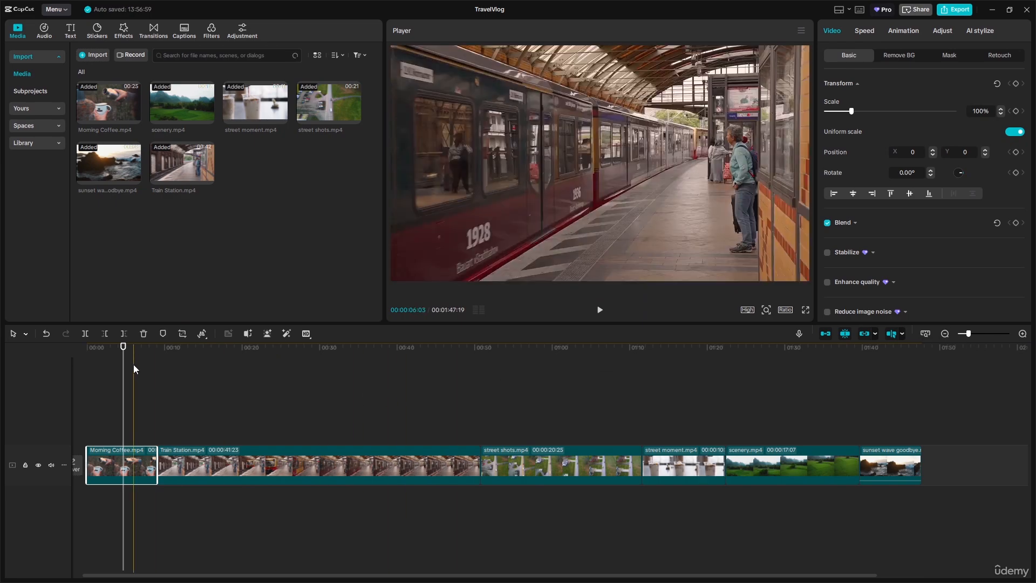
click(122, 348)
drag(122, 348, 122, 348)
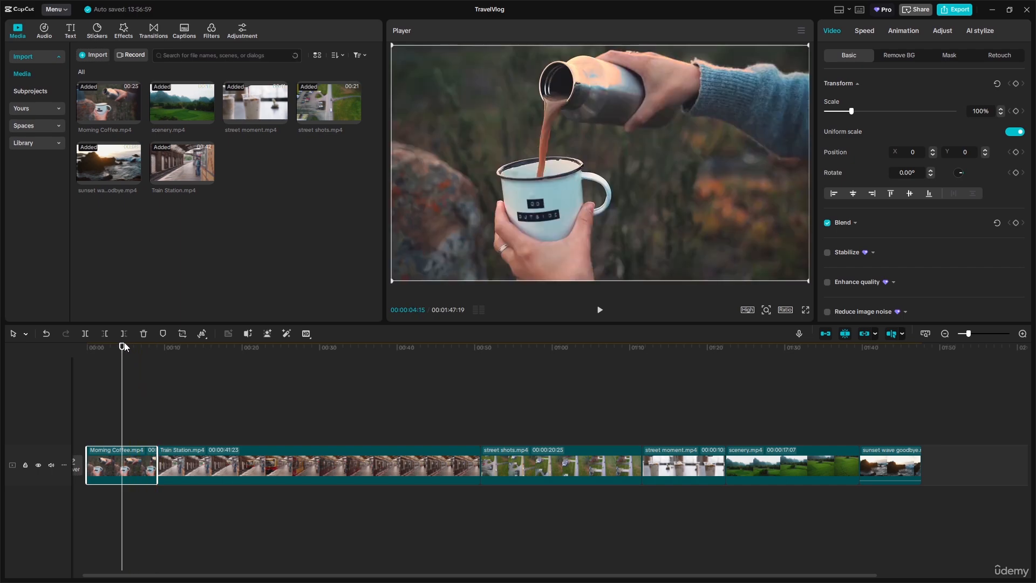
drag(122, 348, 150, 348)
drag(89, 462, 105, 463)
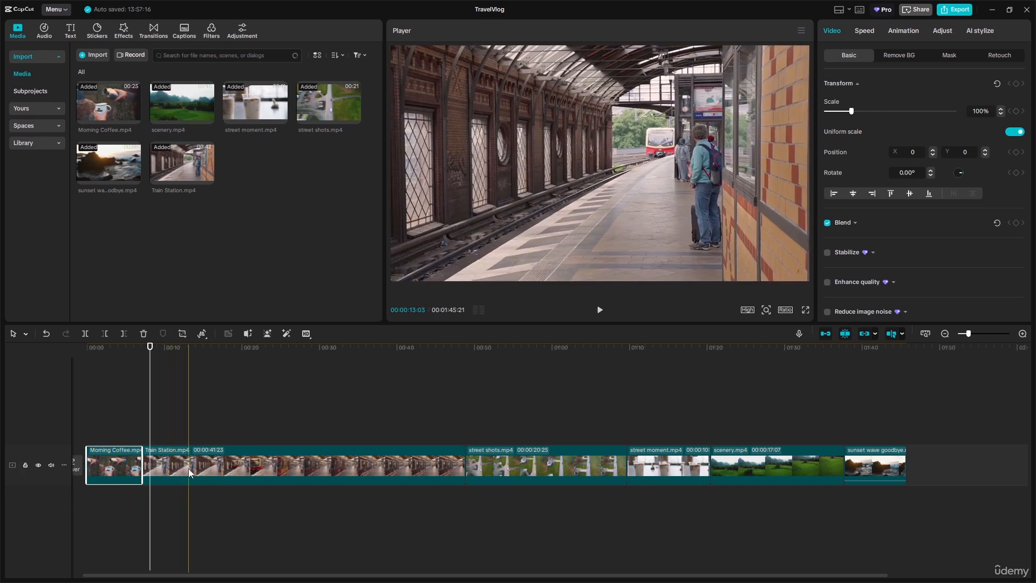
Trim the Train Station clip at both its start and its end so it lasts about 10 seconds.
click(188, 468)
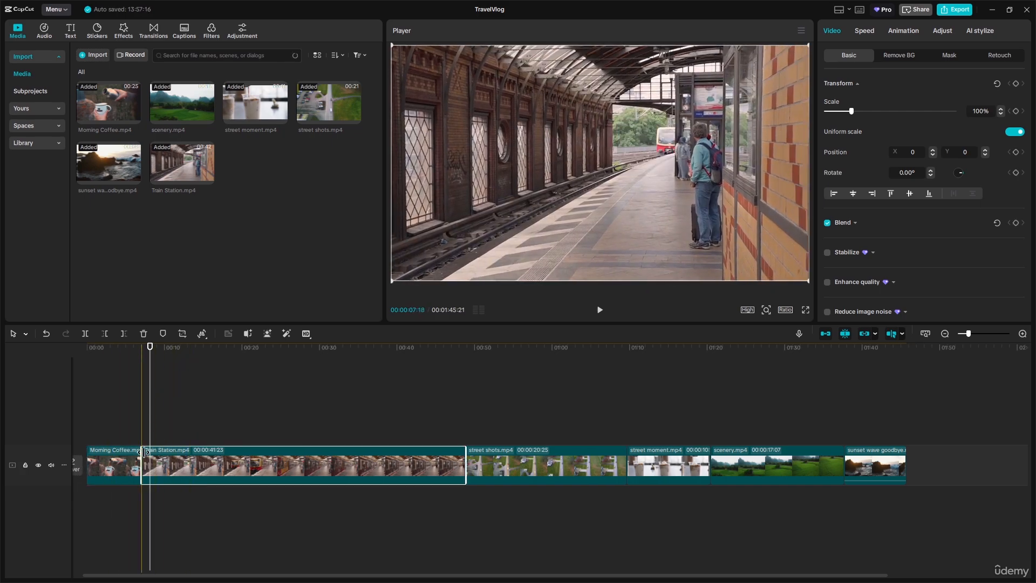
drag(142, 463, 215, 464)
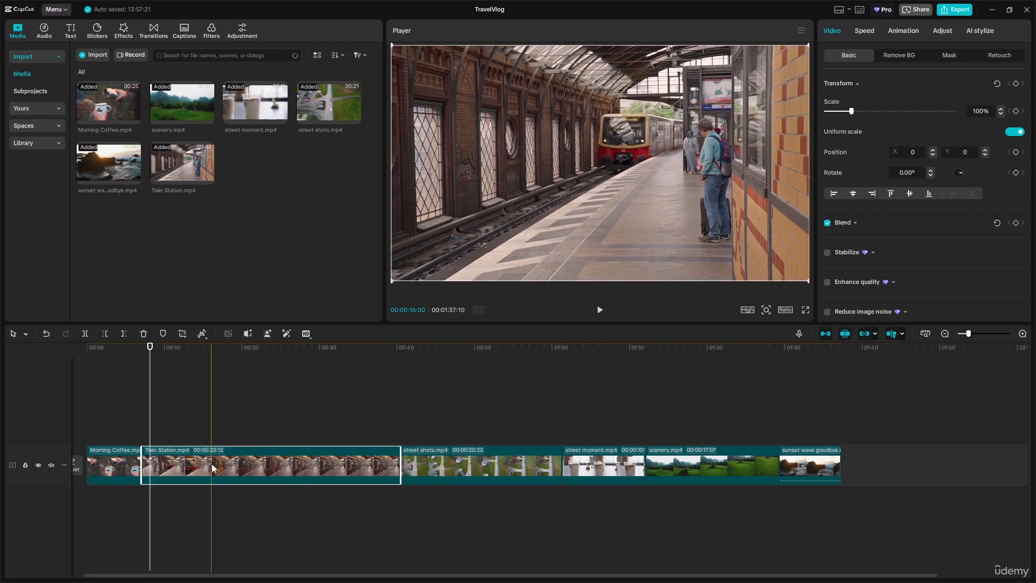
click(351, 373)
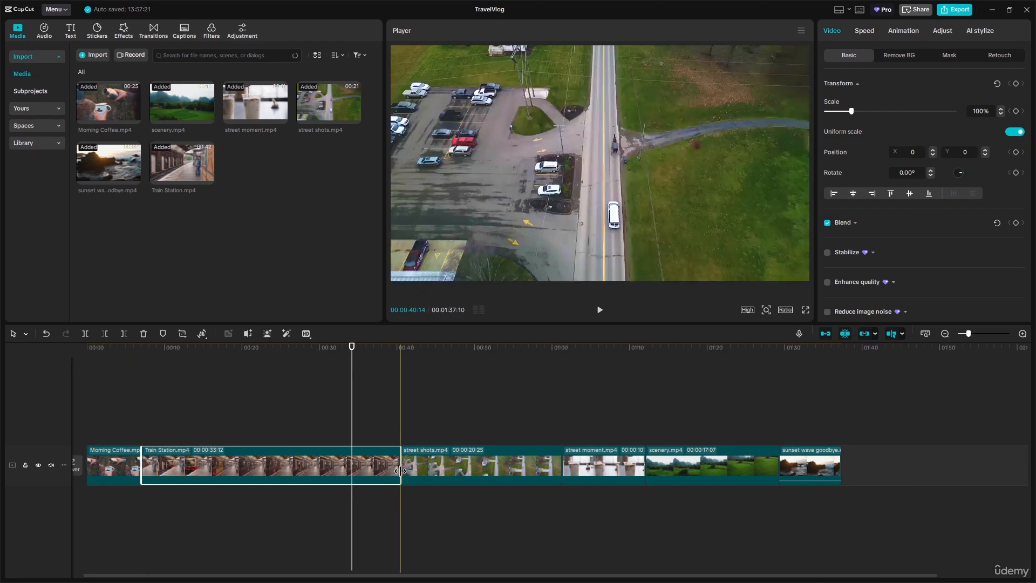
drag(398, 464, 236, 464)
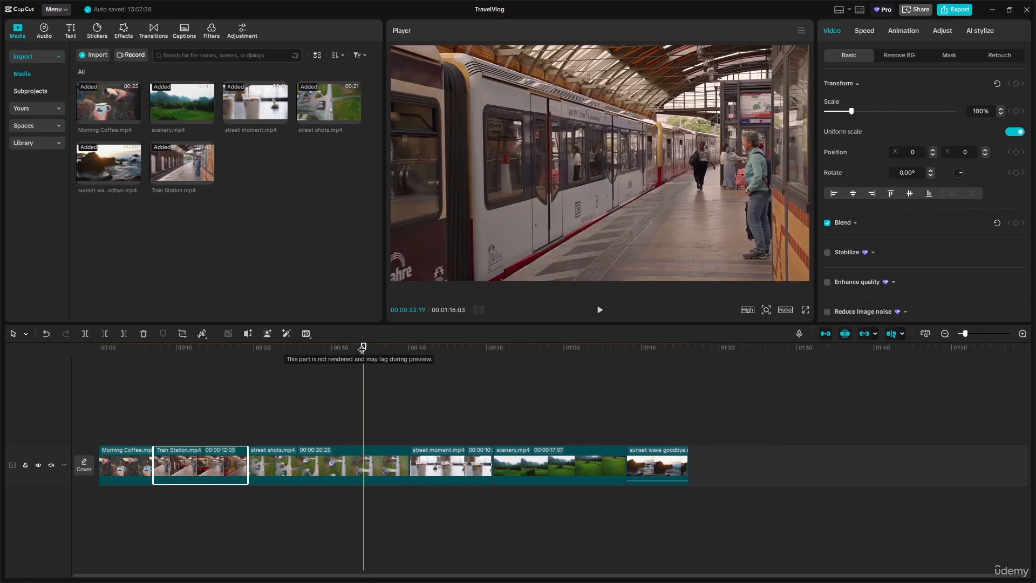
click(190, 388)
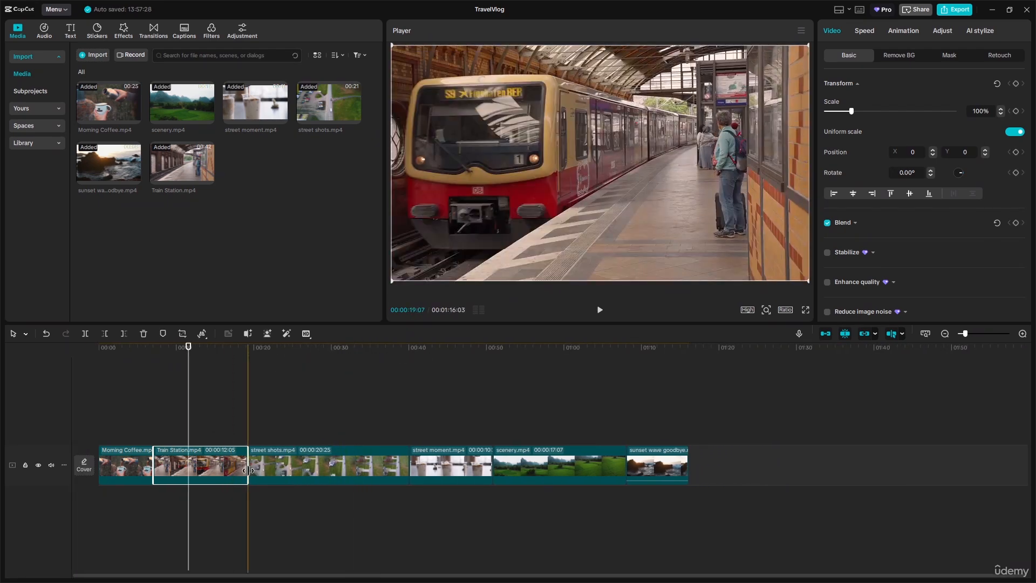
drag(247, 472, 228, 474)
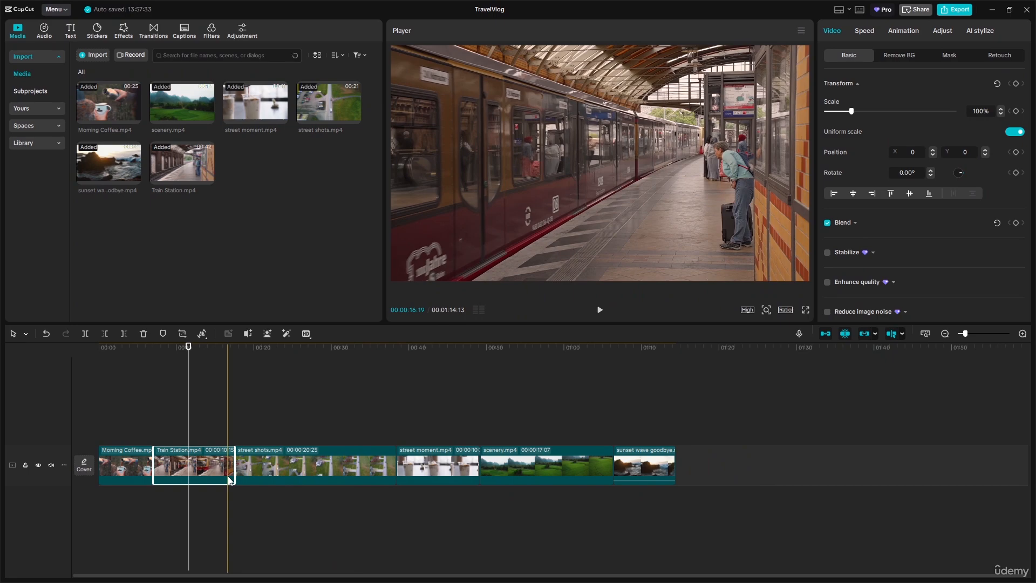
Trim the end of the street shots clip so it lasts about 8 seconds.
click(303, 470)
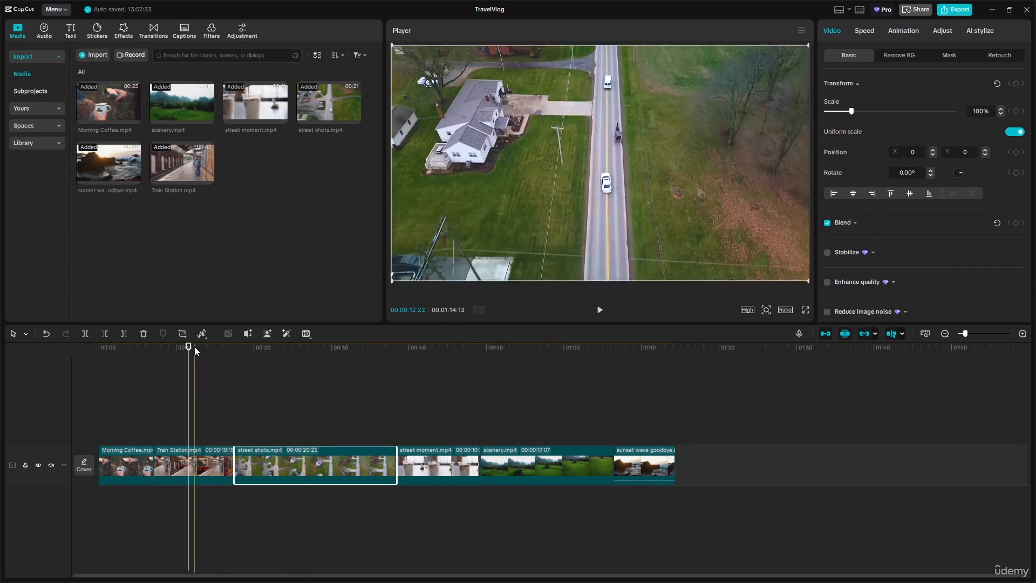
drag(190, 347, 269, 350)
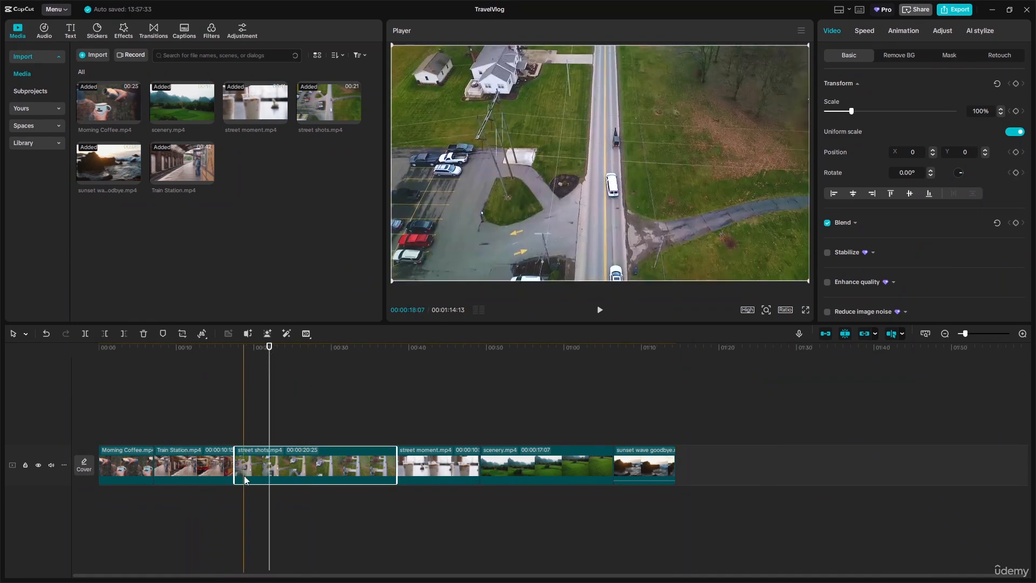
drag(235, 473, 296, 472)
click(296, 471)
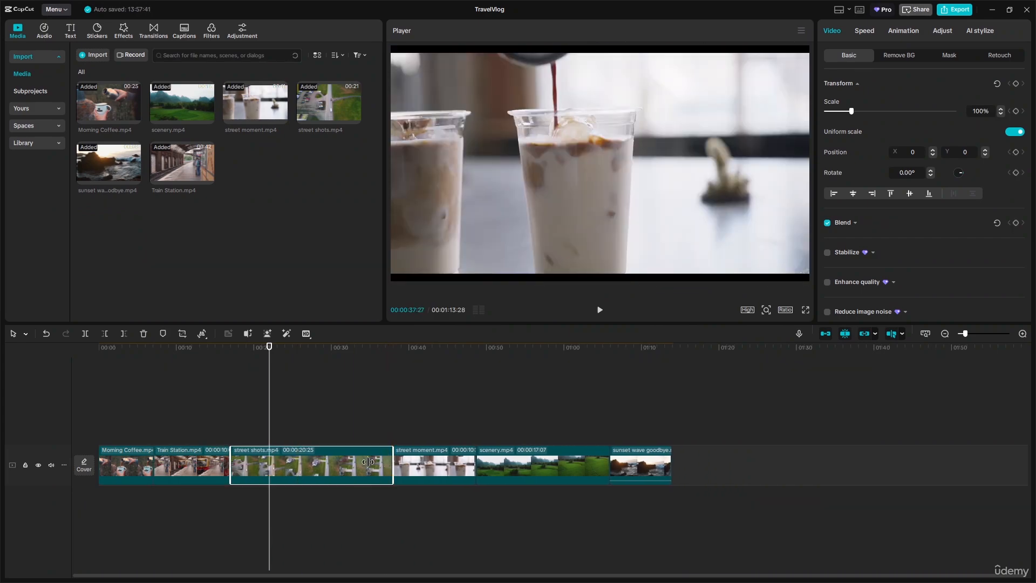
drag(392, 466, 292, 462)
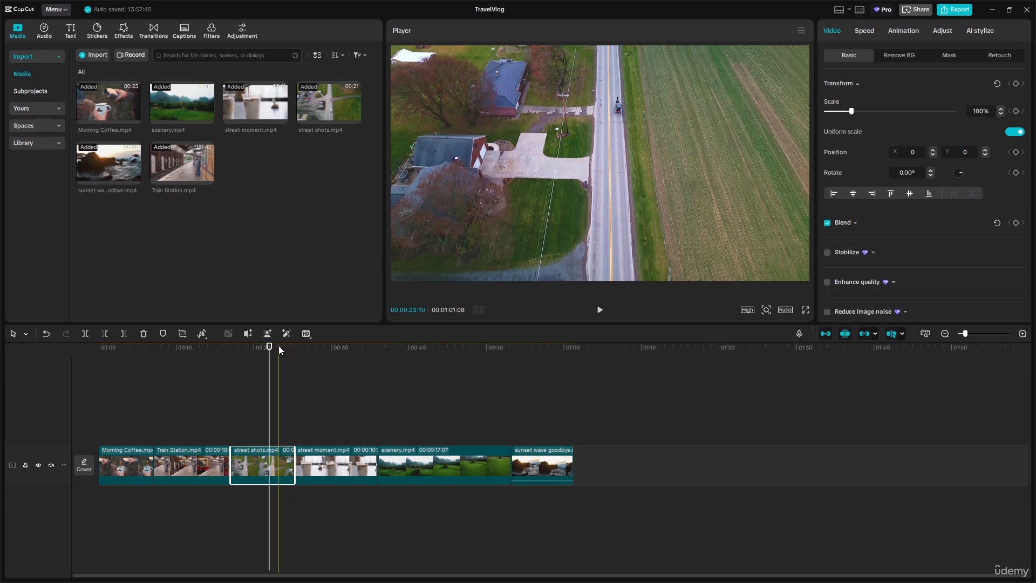
Trim the end of the street moment clip by about 3 seconds and extend the end of the street shots clip to about 11 seconds.
click(308, 348)
click(316, 356)
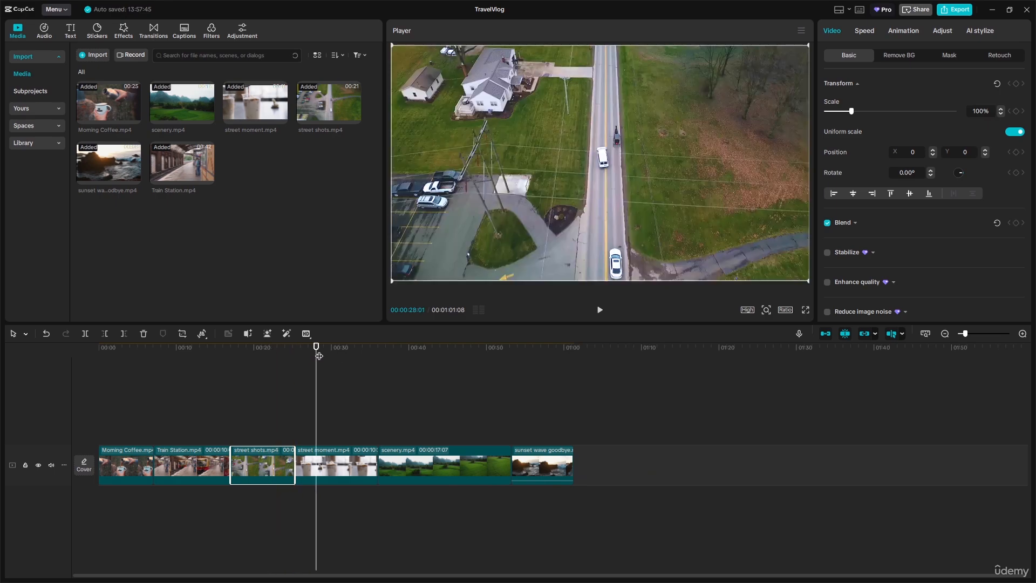
click(326, 474)
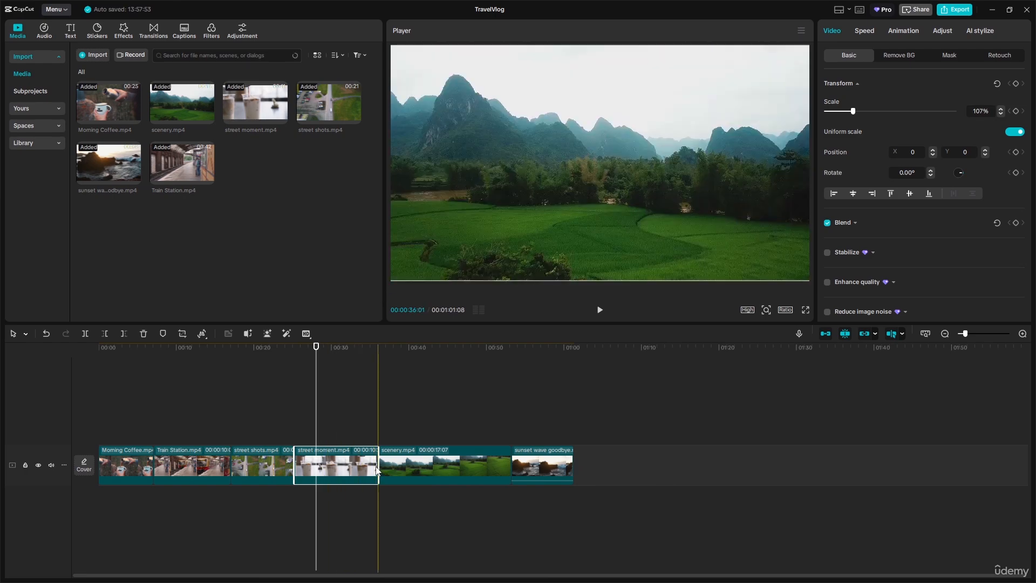
drag(375, 465, 355, 466)
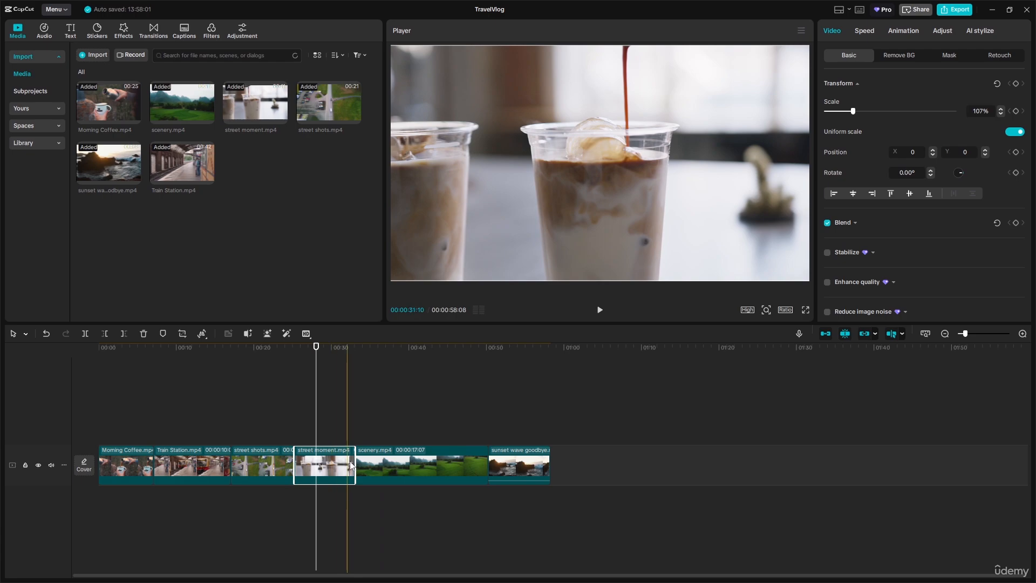
drag(292, 467, 316, 467)
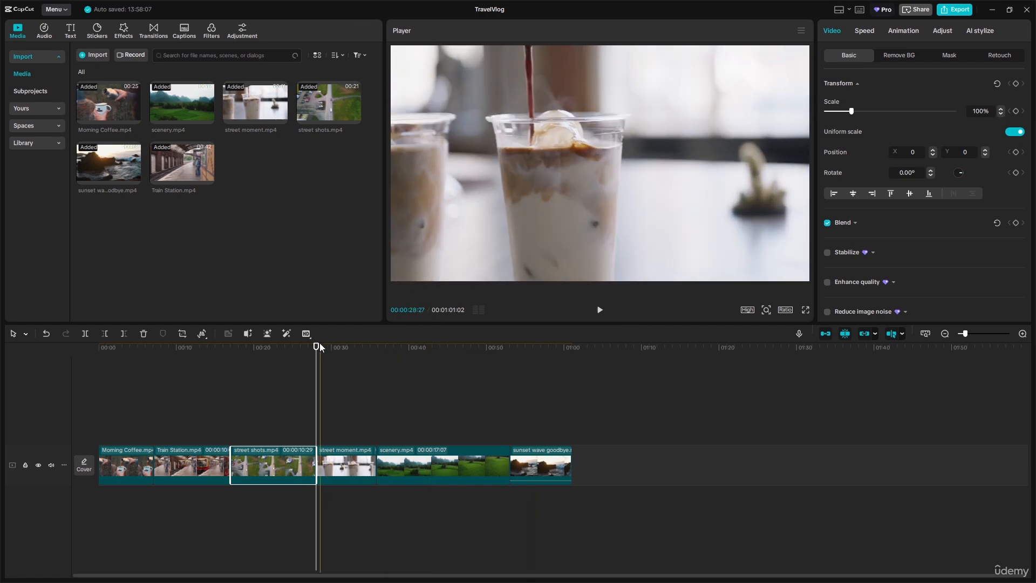
Play through the timeline from the start, checking the trimmed clips and the cuts up to the sunset wave goodbye clip.
drag(311, 348, 99, 378)
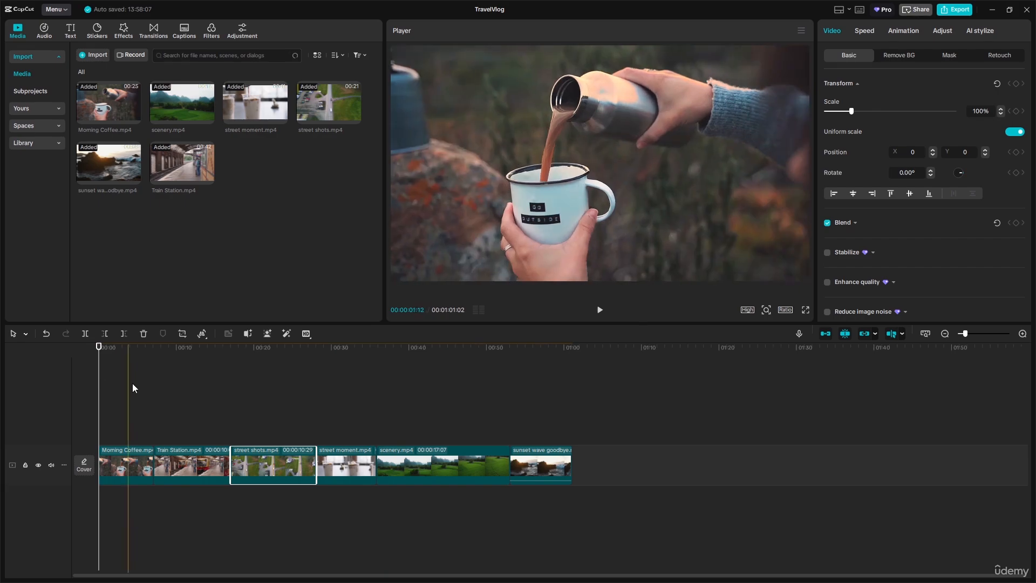
key(space)
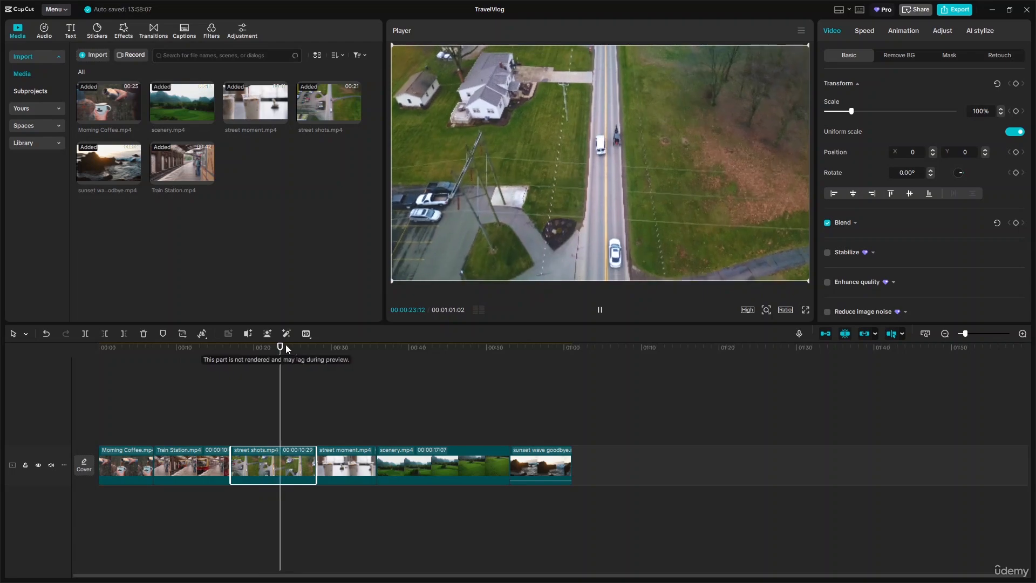
click(319, 347)
key(space)
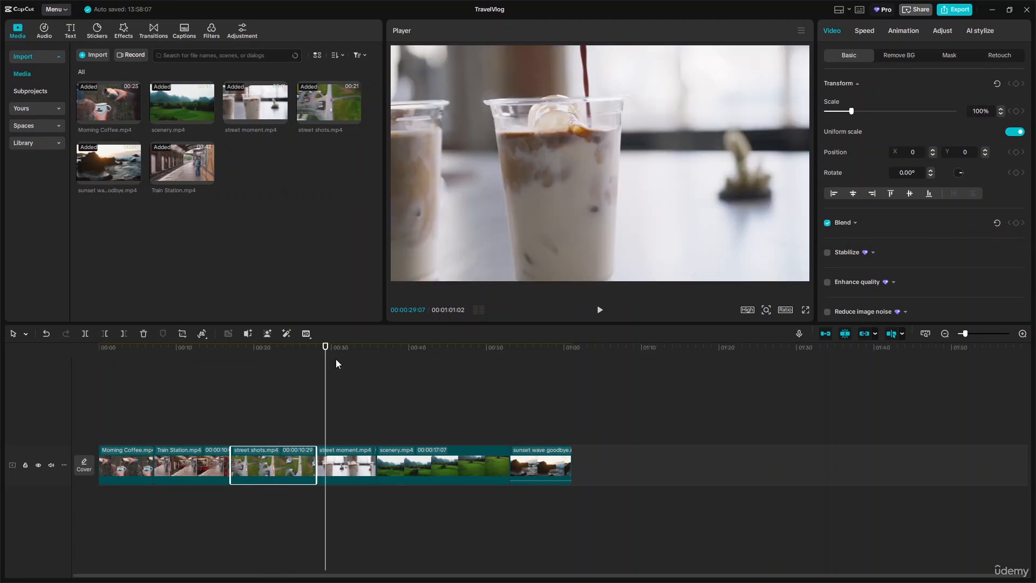
key(space)
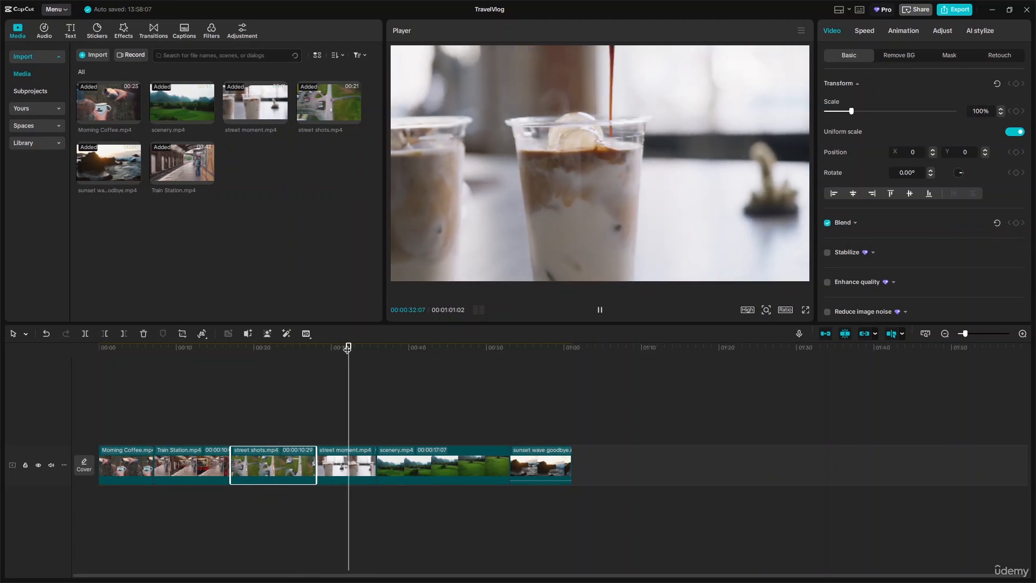
drag(347, 349, 522, 350)
key(space)
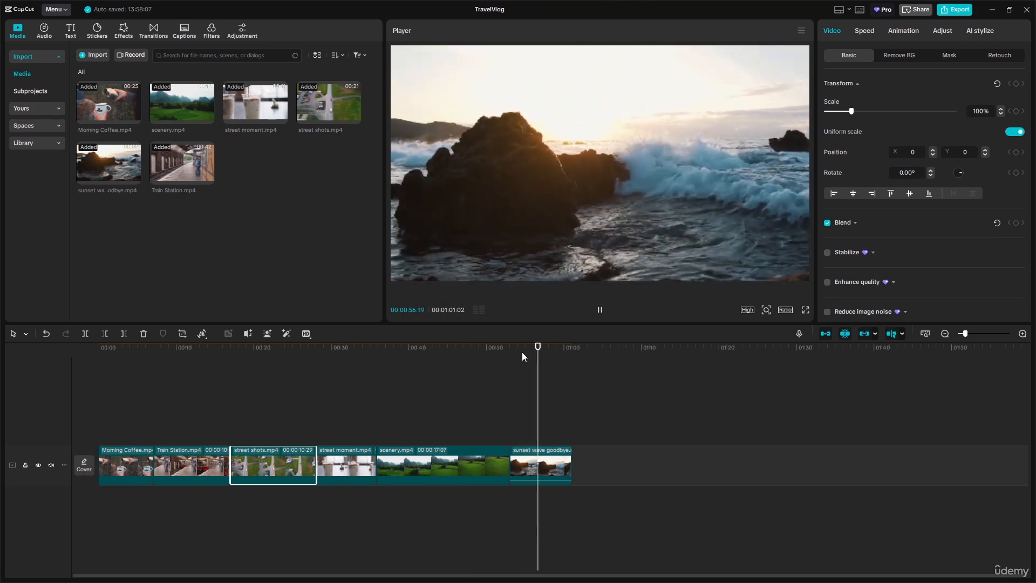
drag(434, 350, 229, 380)
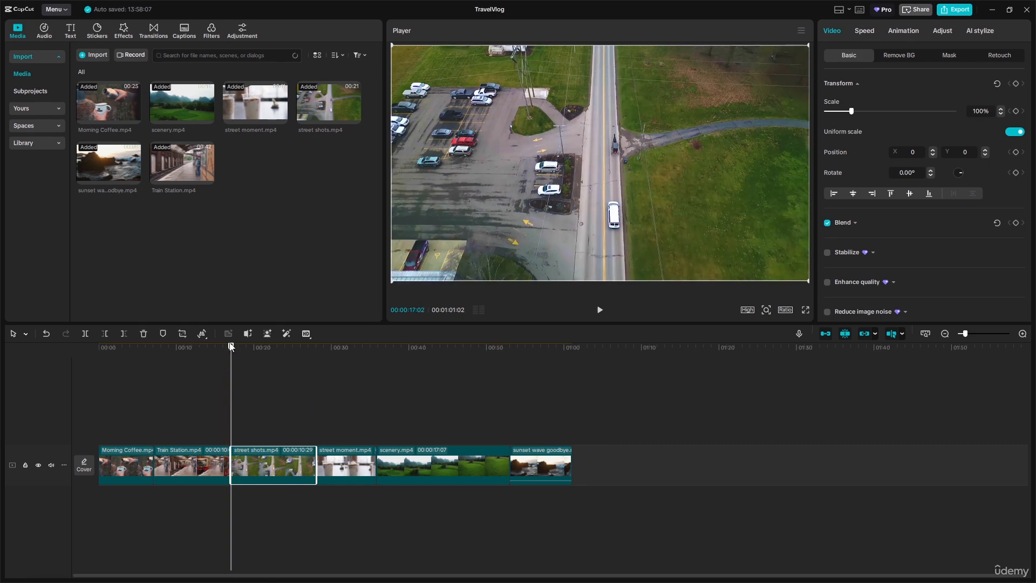
drag(231, 345, 119, 353)
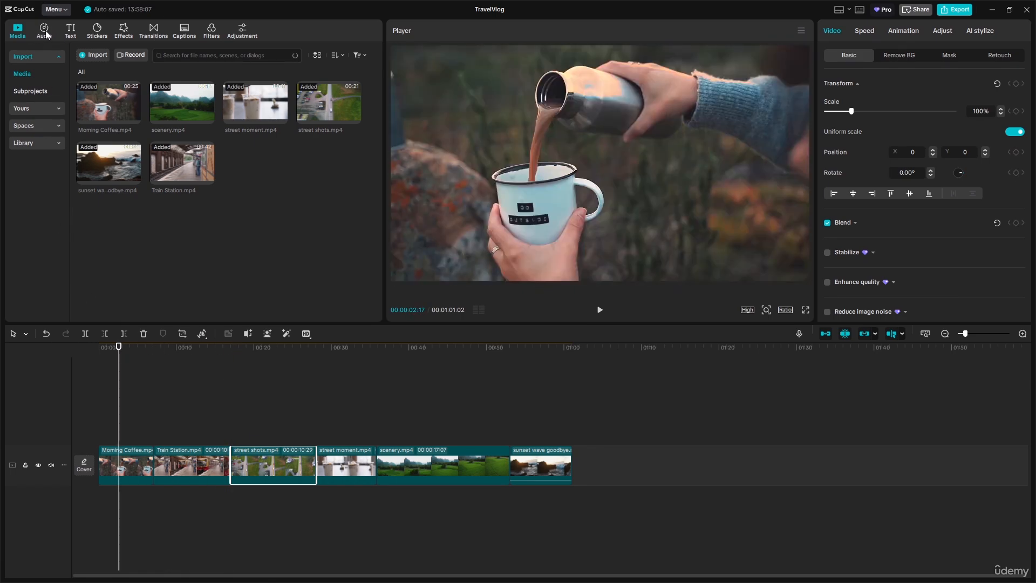
Search the music library for "upbeat royalty", preview Upbeat Corporate Music and place it beneath the video clips from the timeline's start.
click(45, 30)
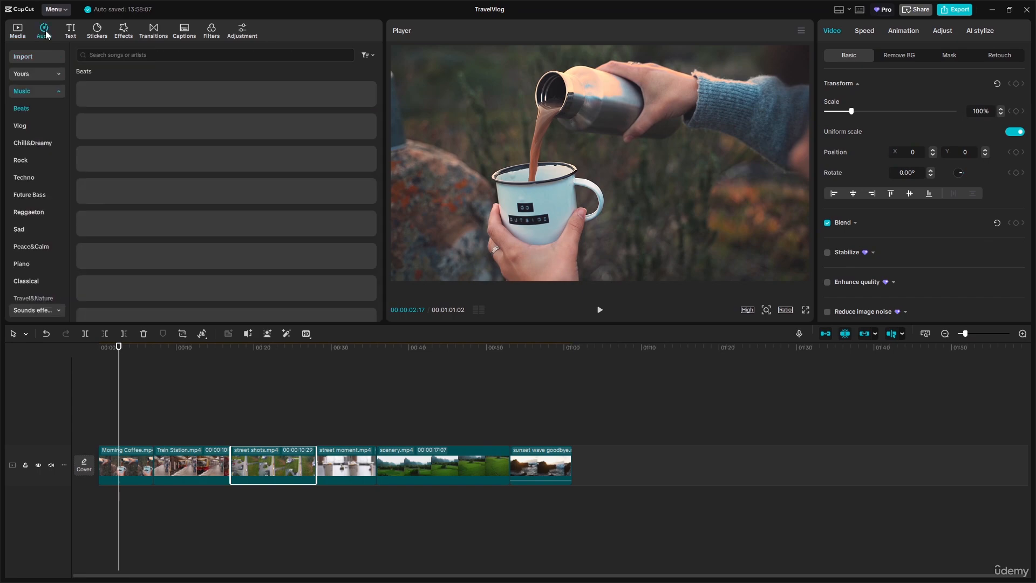
click(118, 54)
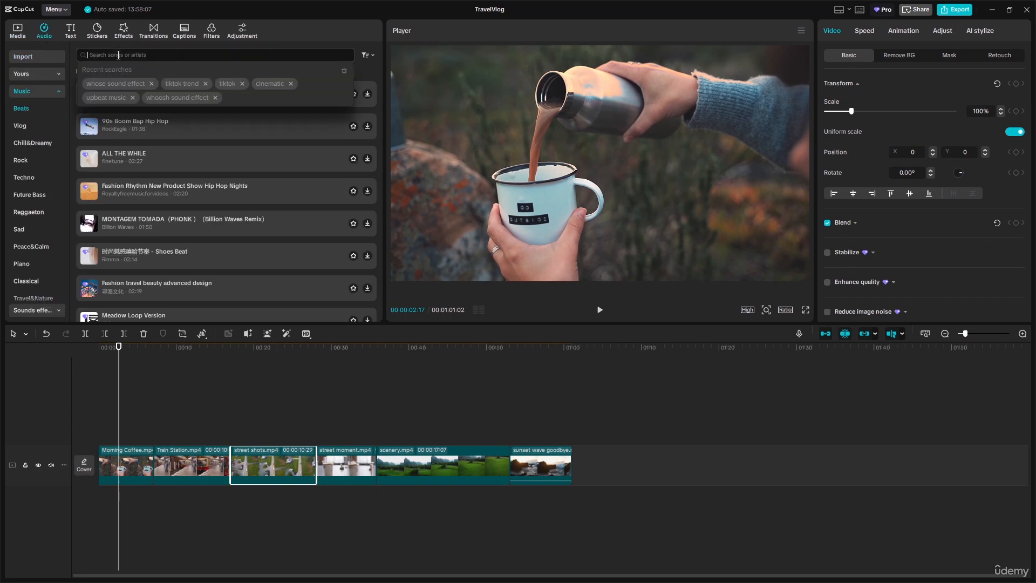
text(upbe)
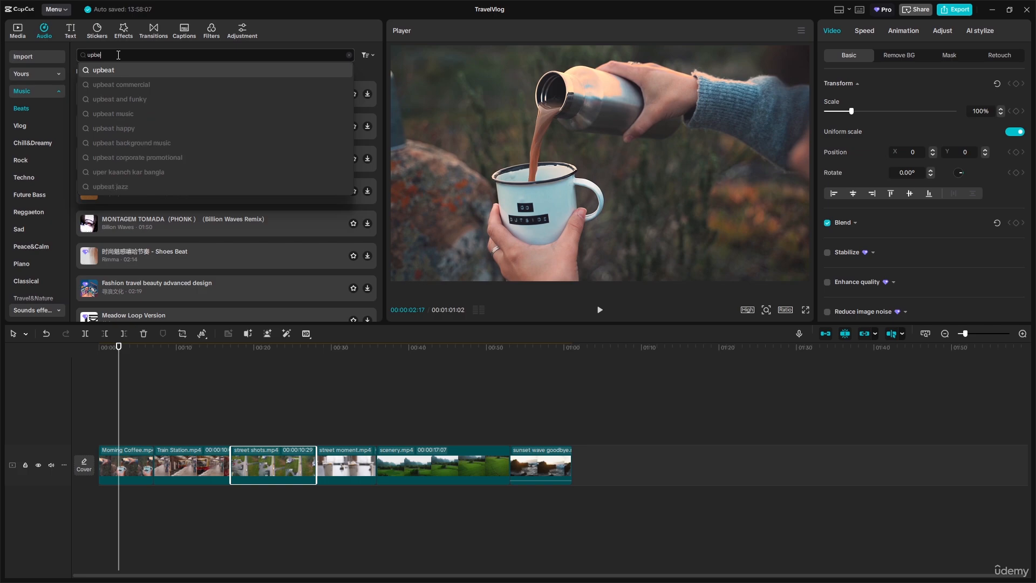
text(at )
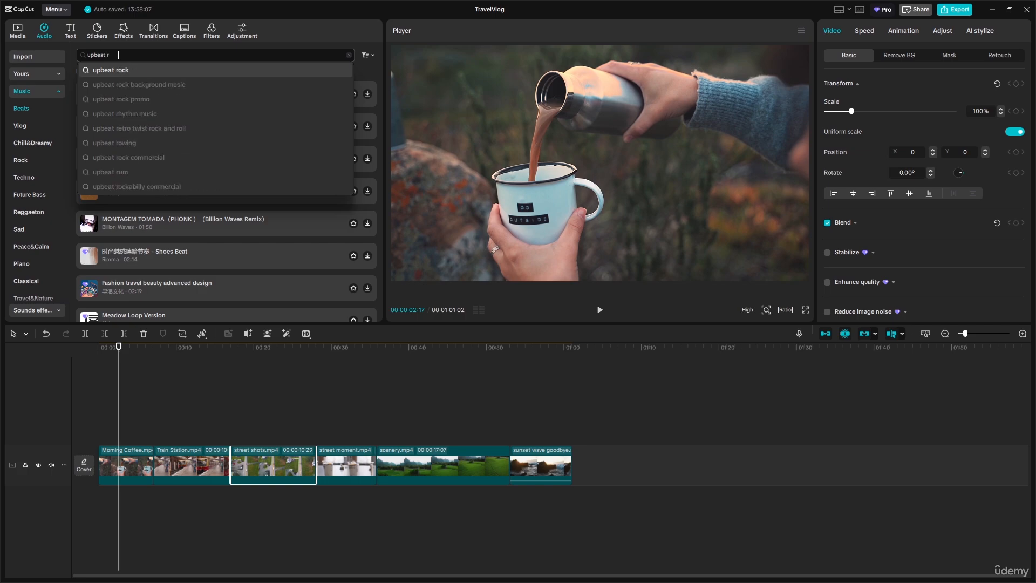
text(ro)
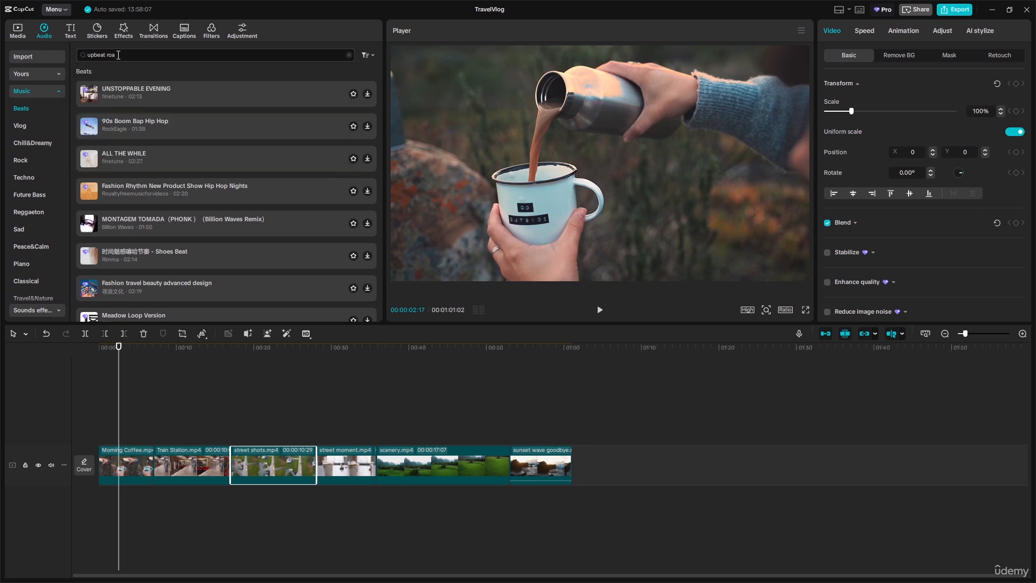
text(yalty)
key(Return)
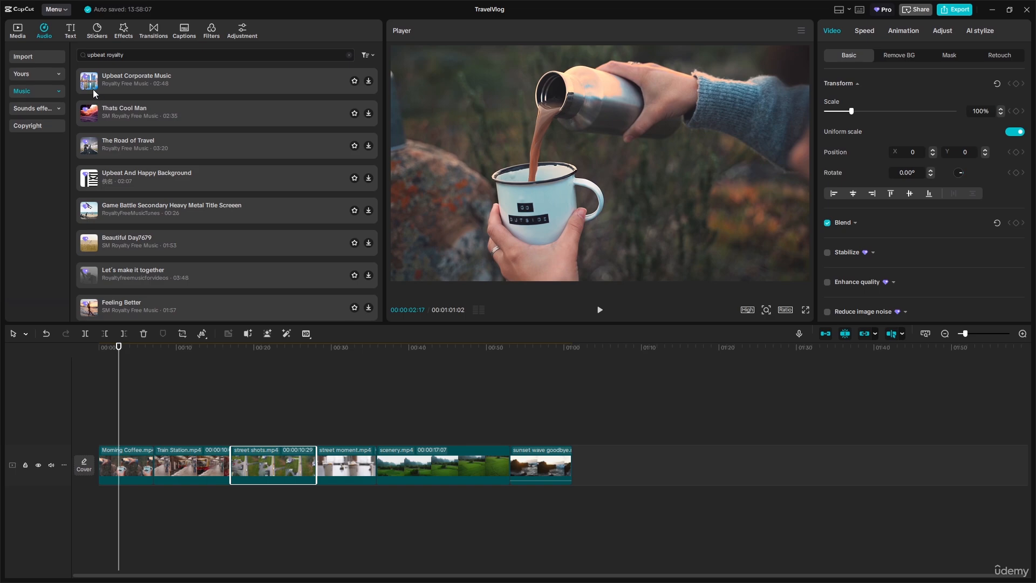
click(90, 85)
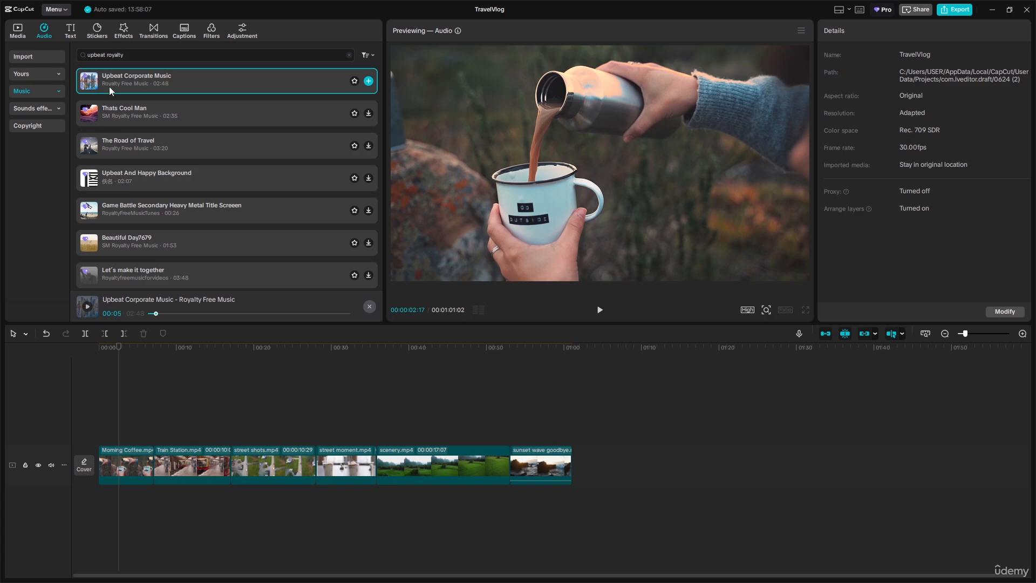
drag(165, 89, 100, 499)
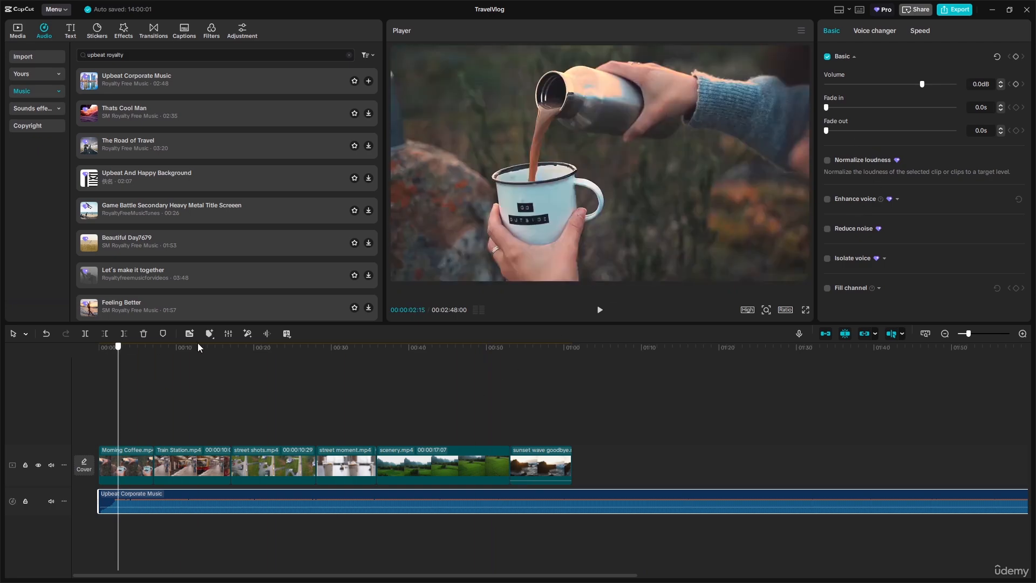
Split the music track at the end of the last video clip and delete the excess part.
click(385, 356)
drag(463, 360, 572, 418)
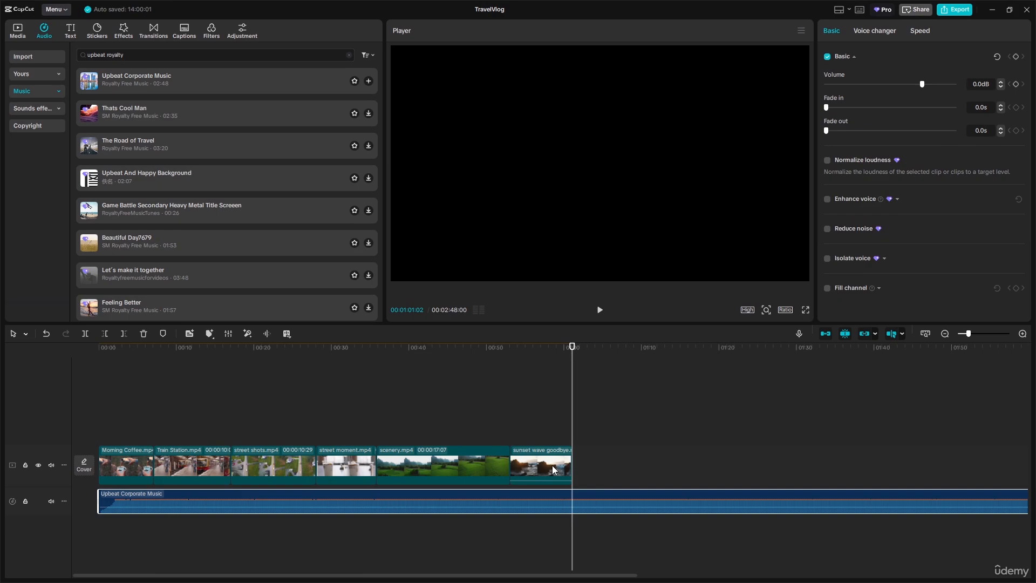
click(85, 334)
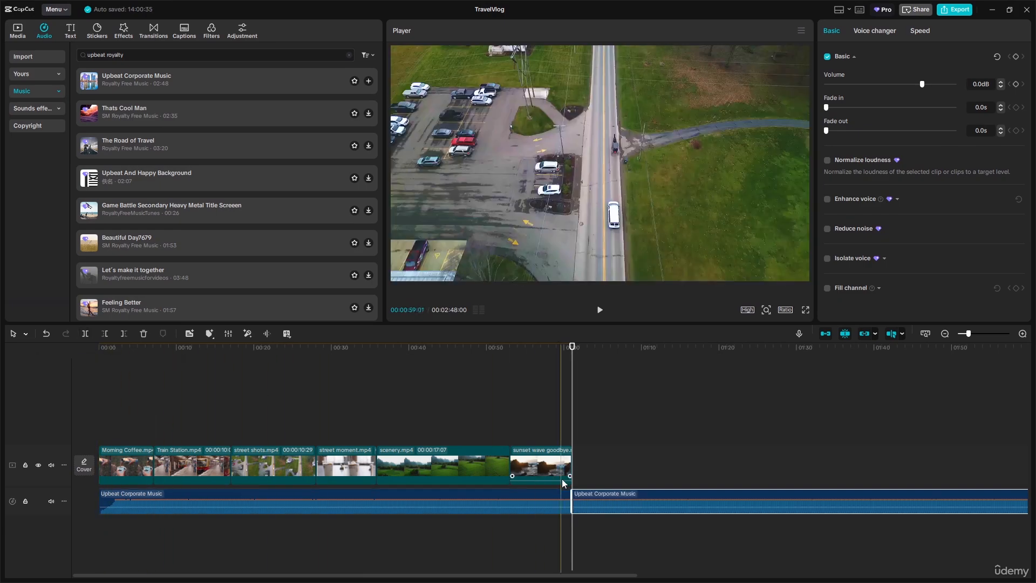
key(Delete)
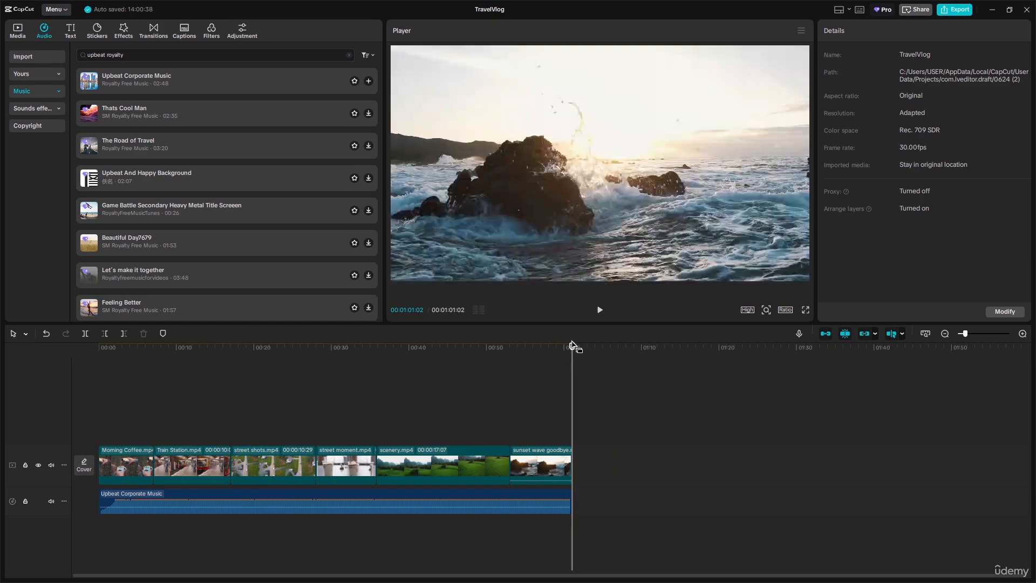
Mark the beats of the Upbeat Corporate Music track automatically with the Beats 1 option.
drag(566, 344, 421, 346)
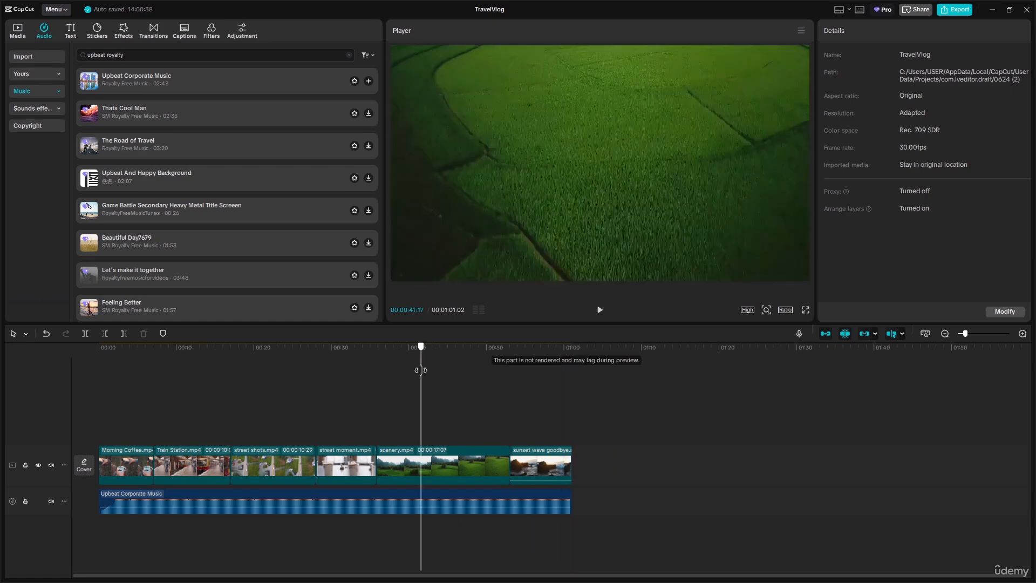
click(224, 503)
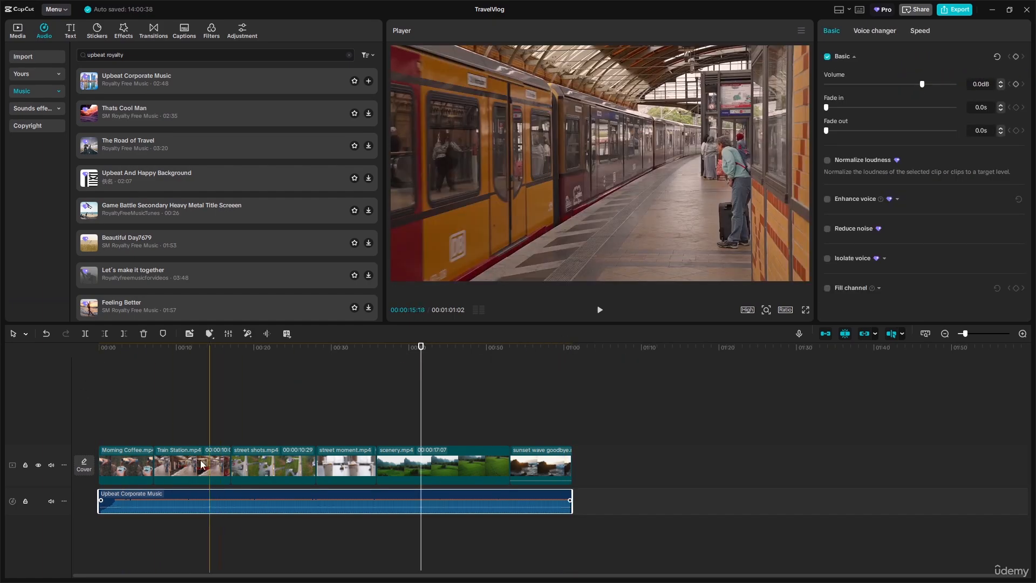
click(210, 334)
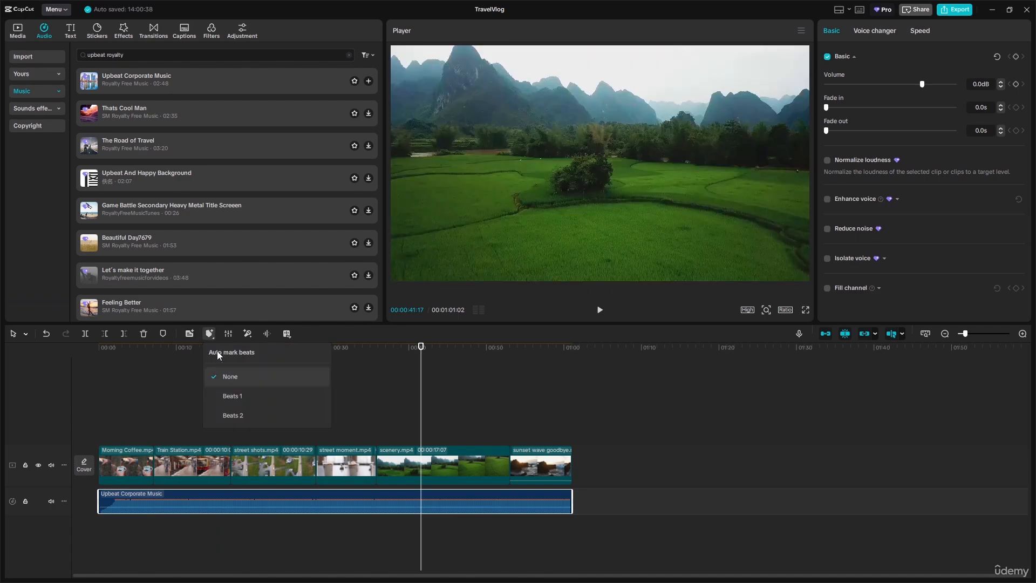
click(229, 397)
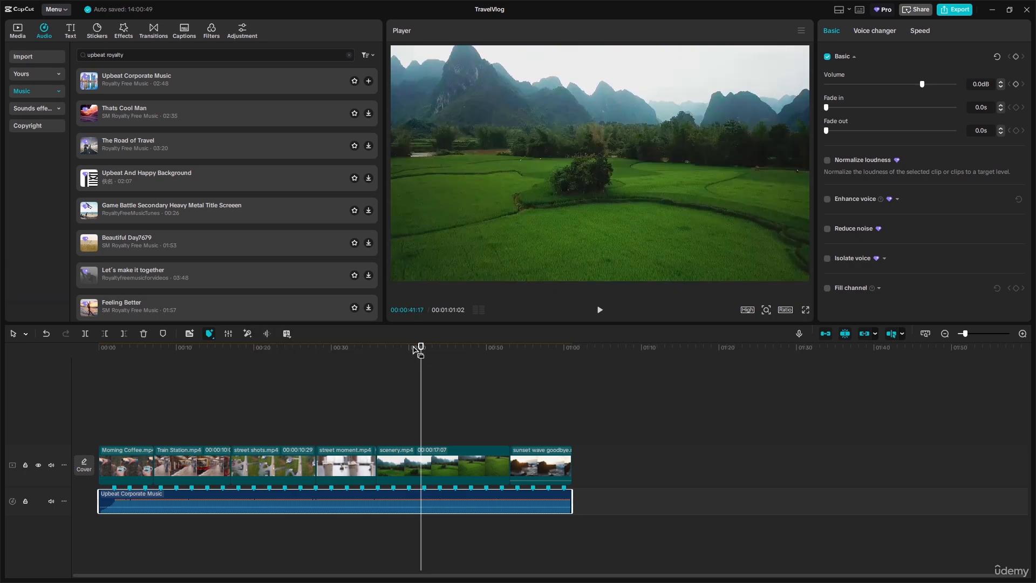
Play the opening with the music and shift the second beat marker slightly later on the music track.
drag(421, 347, 82, 402)
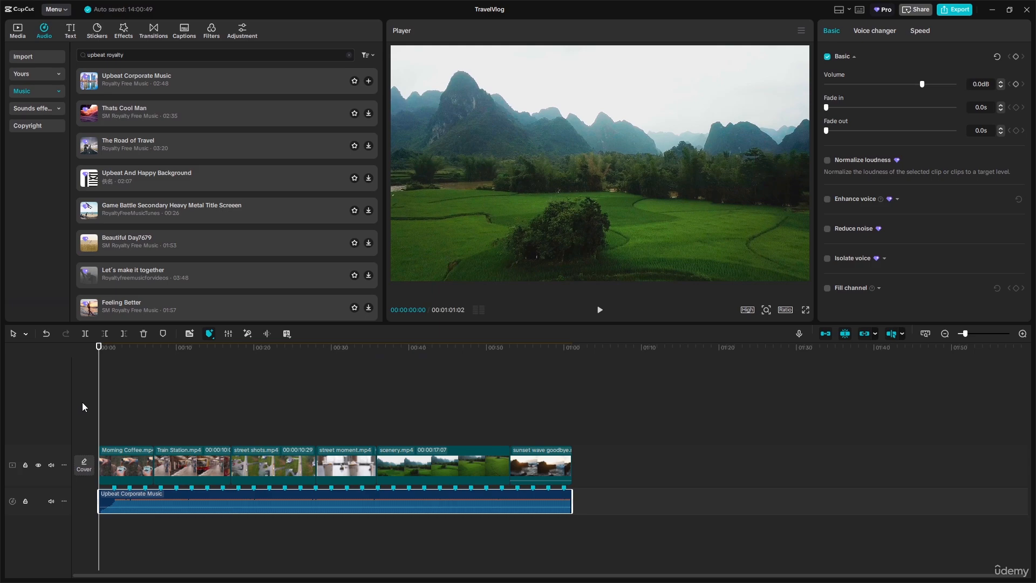
key(space)
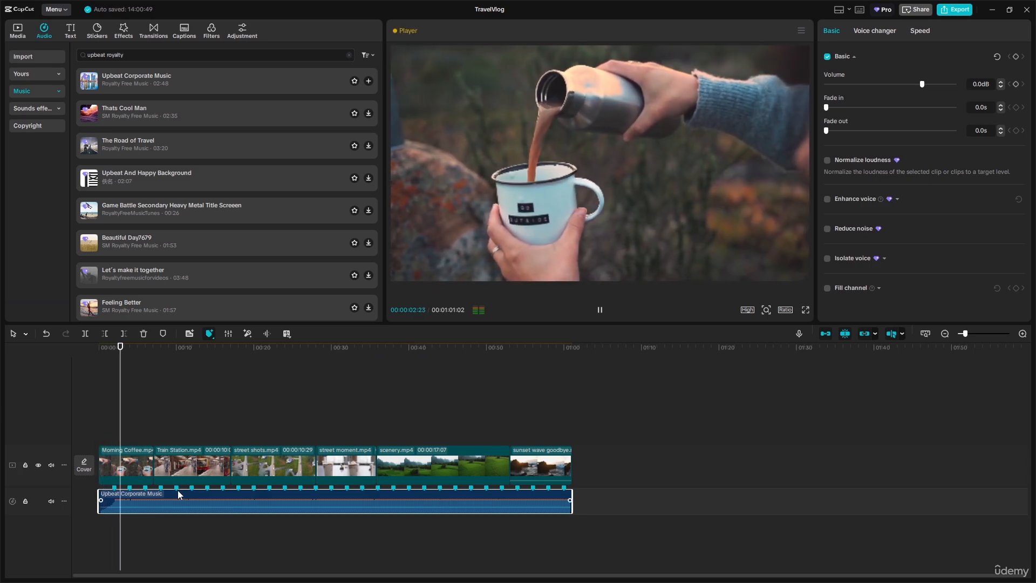
click(131, 492)
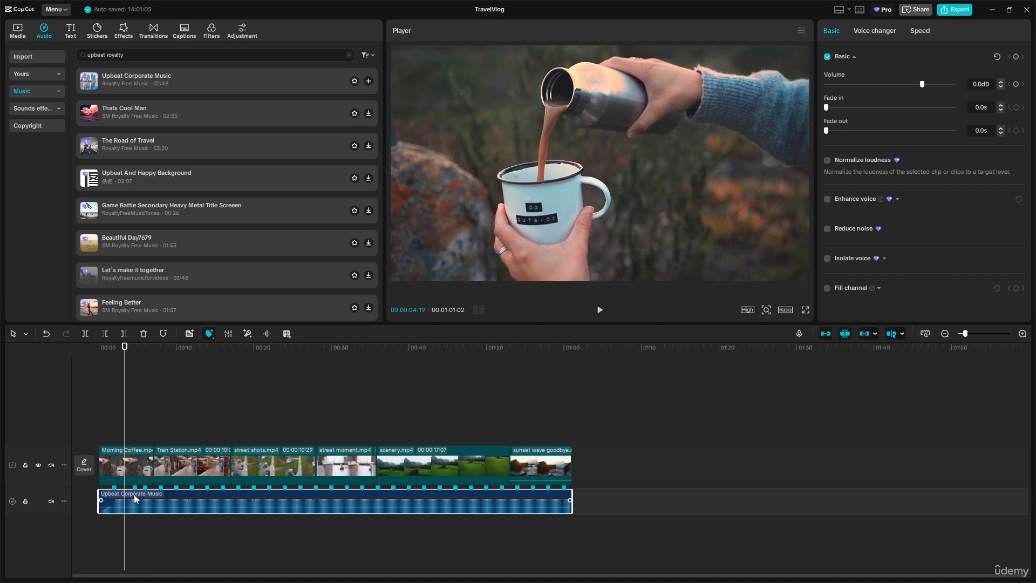
key(space)
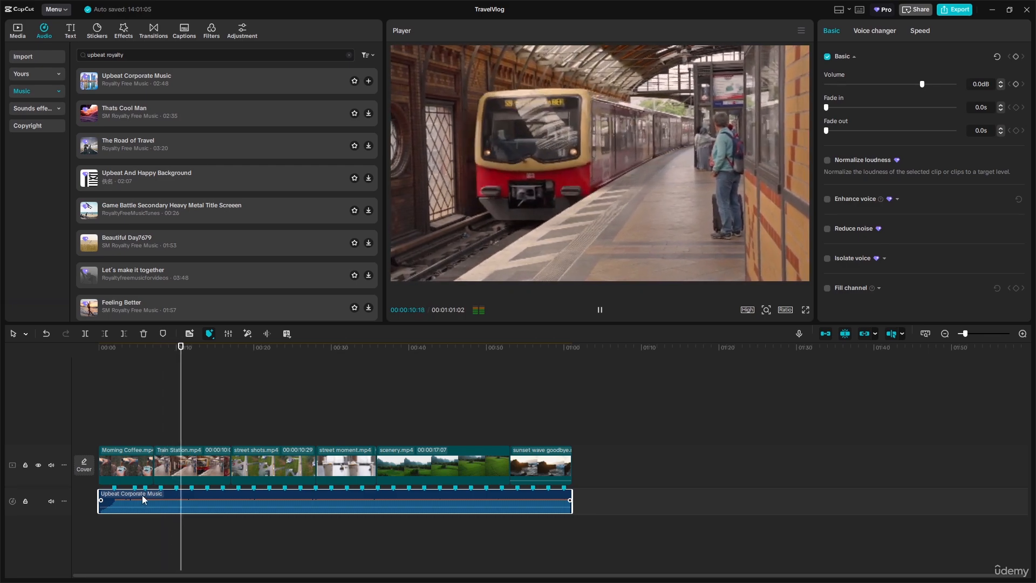
Set the music track's fade-out to 3.2 s and play back the end of the timeline.
key(space)
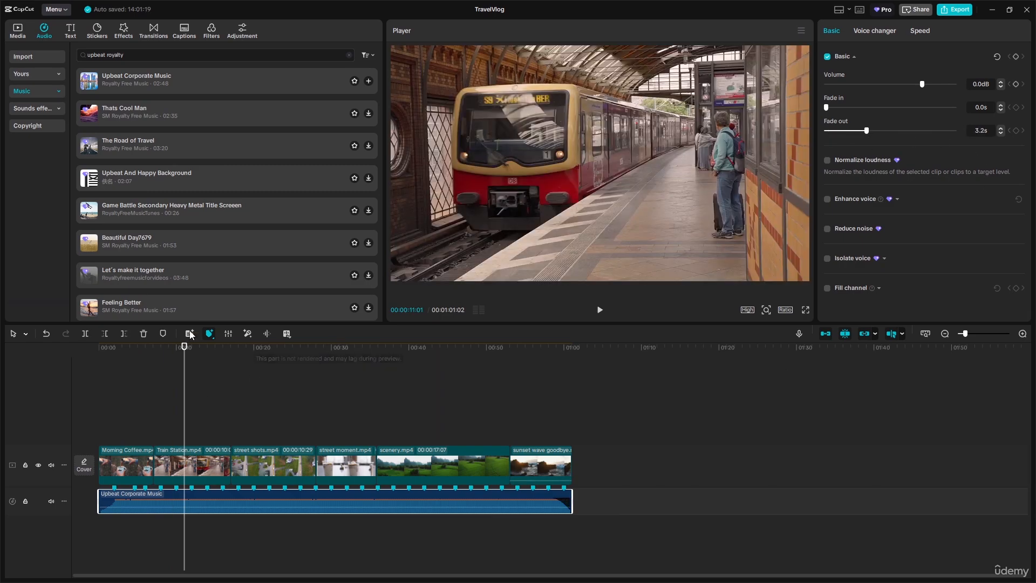
drag(182, 349, 528, 362)
key(space)
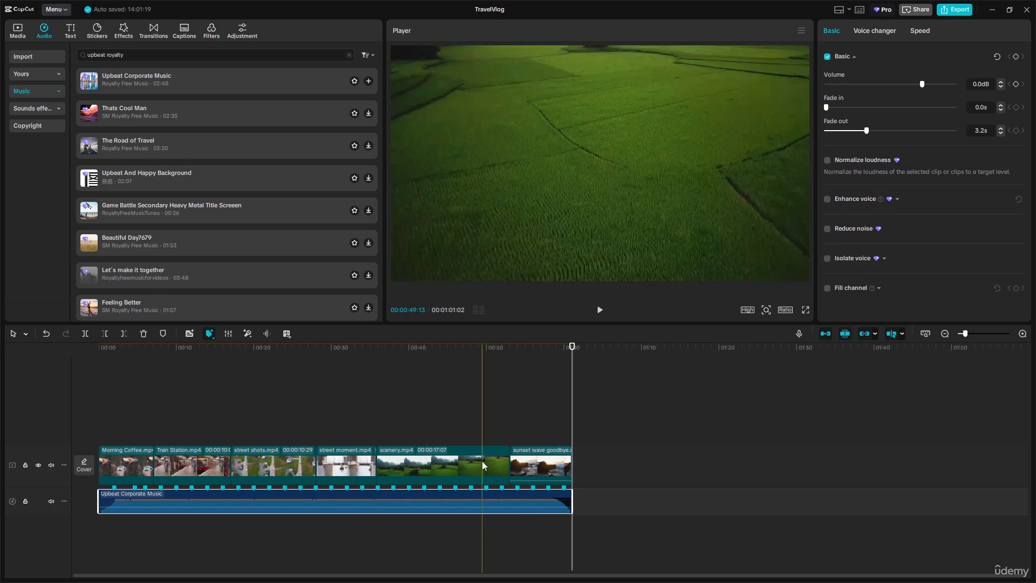
Extend the end of the Train Station clip on the timeline so that its length becomes 00:00:26:13.
drag(572, 345, 207, 366)
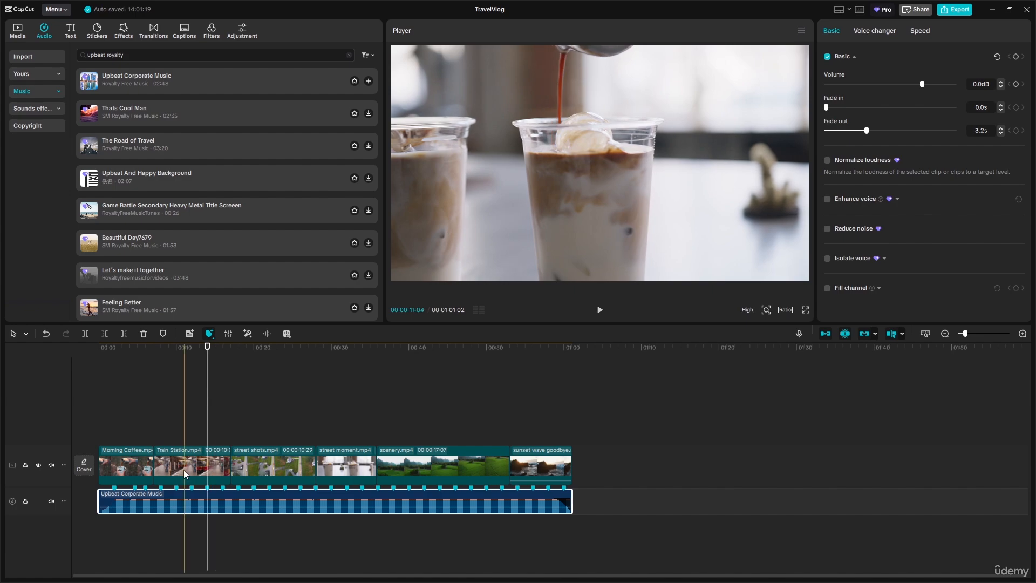
click(182, 470)
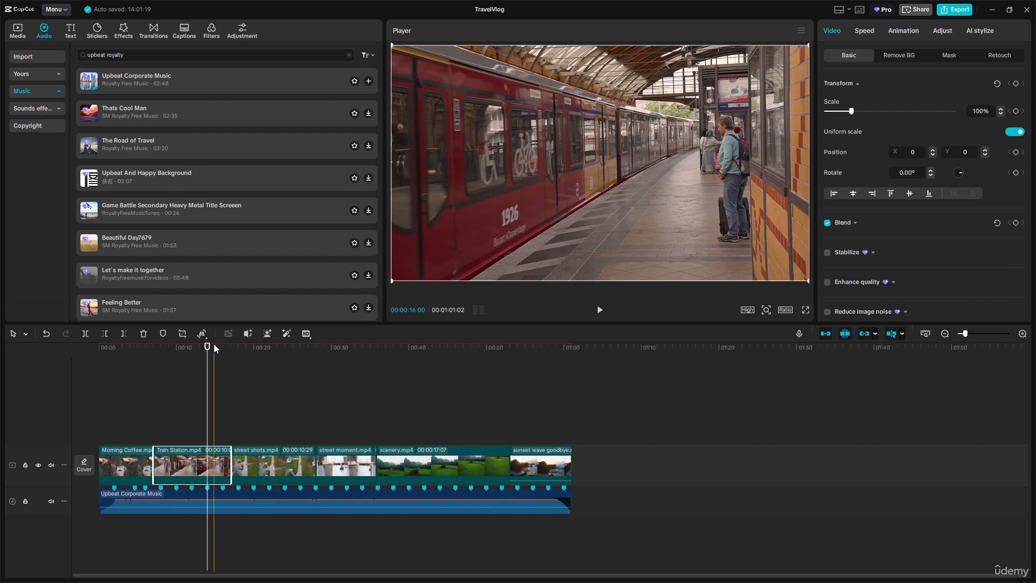
mouse_move(213, 349)
mouse_down()
mouse_move(233, 352)
mouse_move(217, 357)
mouse_up()
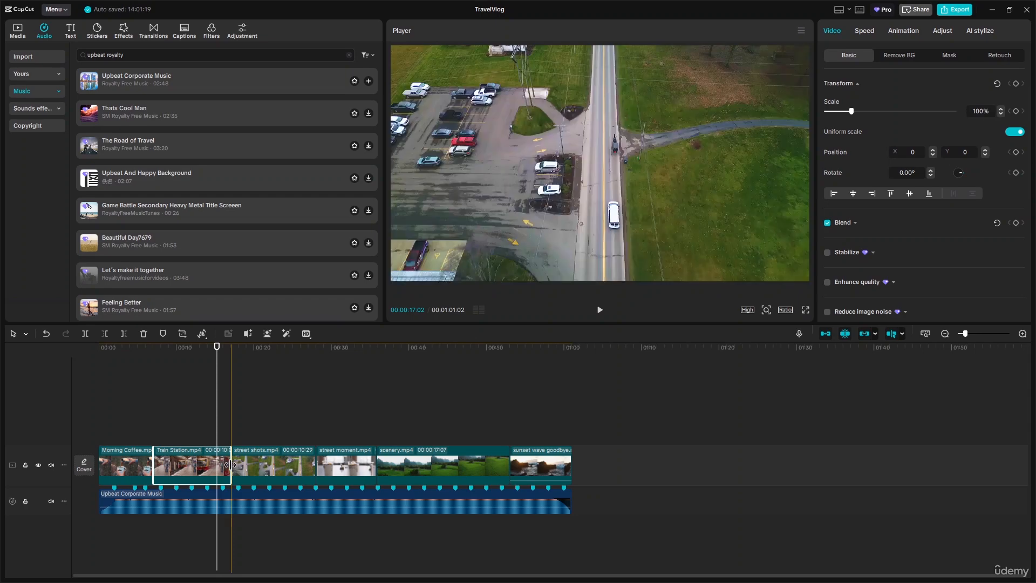
drag(230, 466, 357, 466)
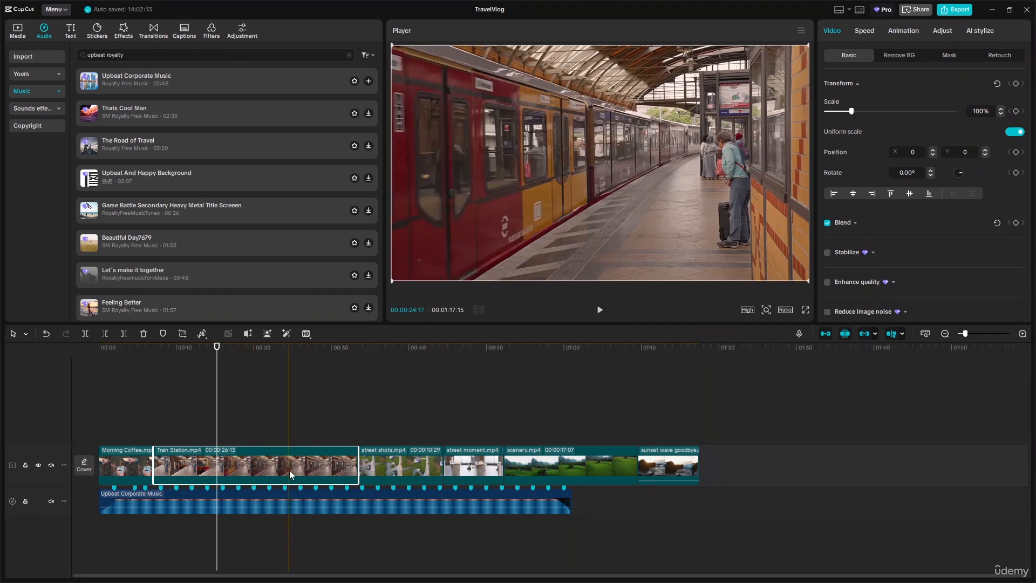
Select the Morning Coffee clip and browse the Camera transitions for one suited to its cut into Train Station.
drag(217, 348, 154, 364)
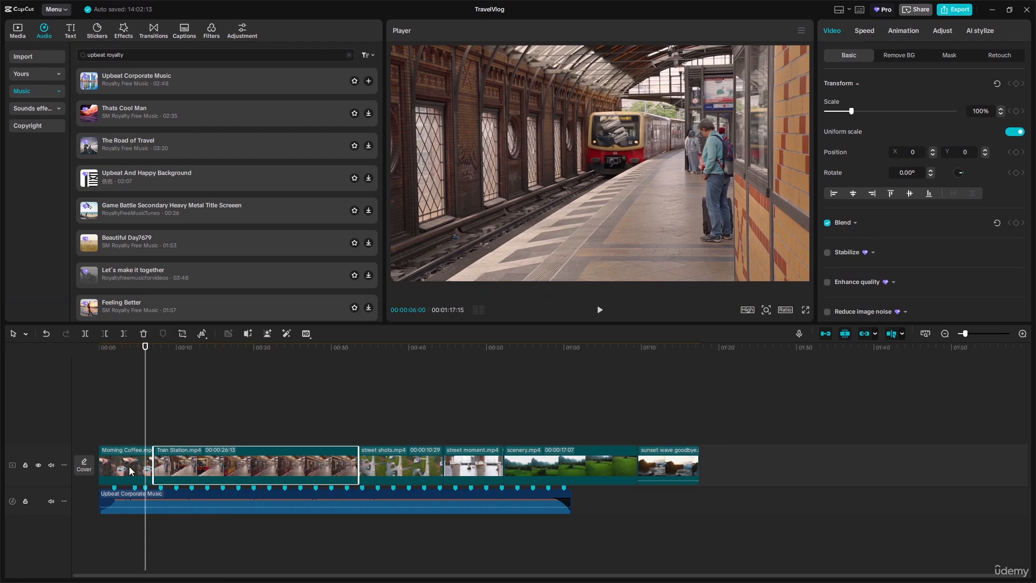
click(133, 469)
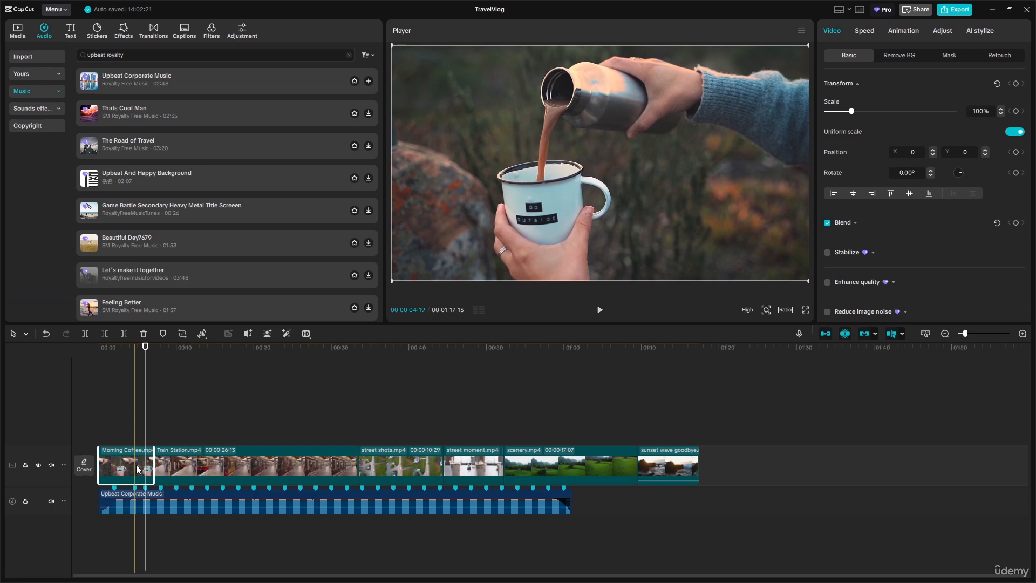
click(156, 31)
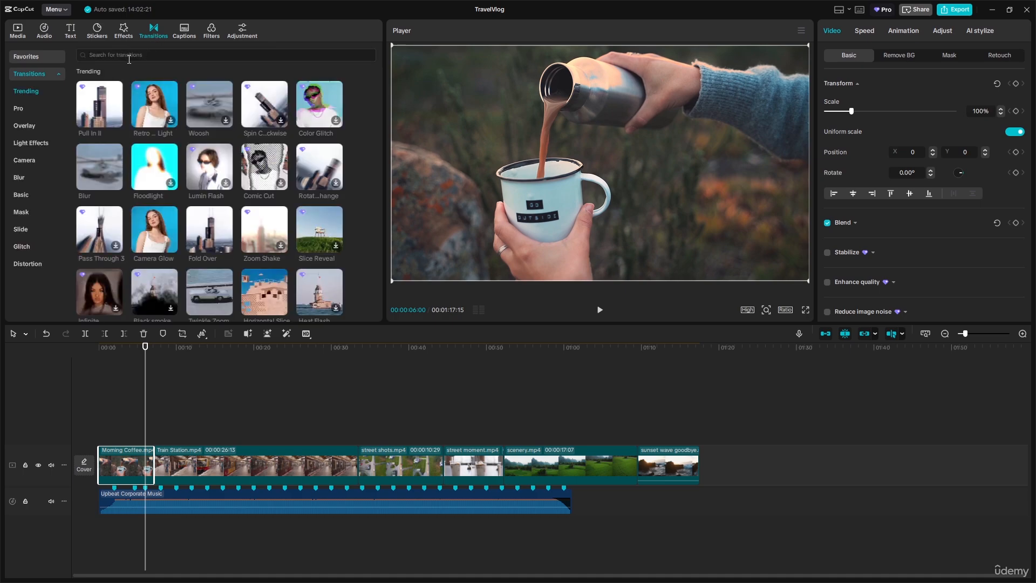
click(30, 161)
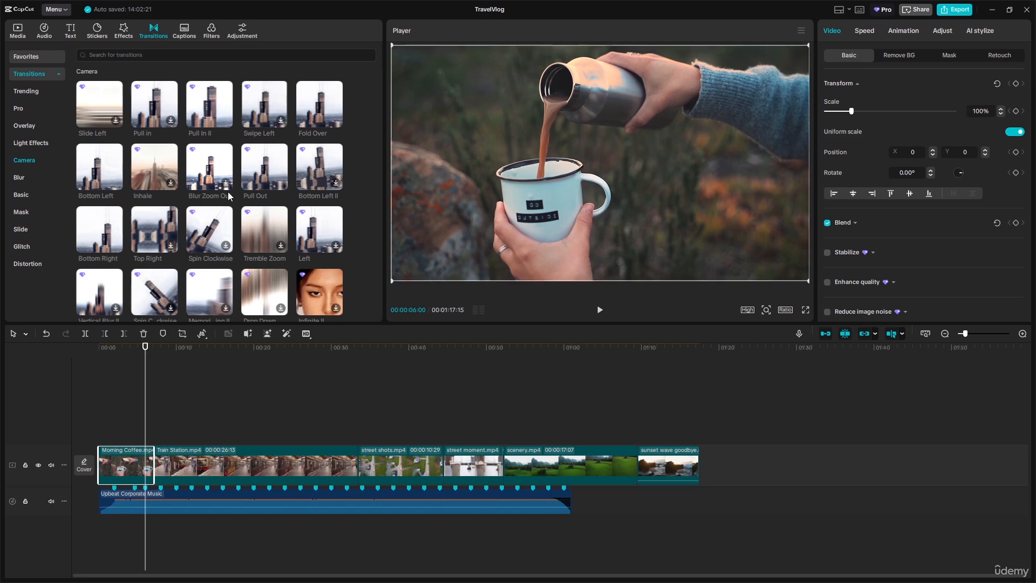
click(253, 169)
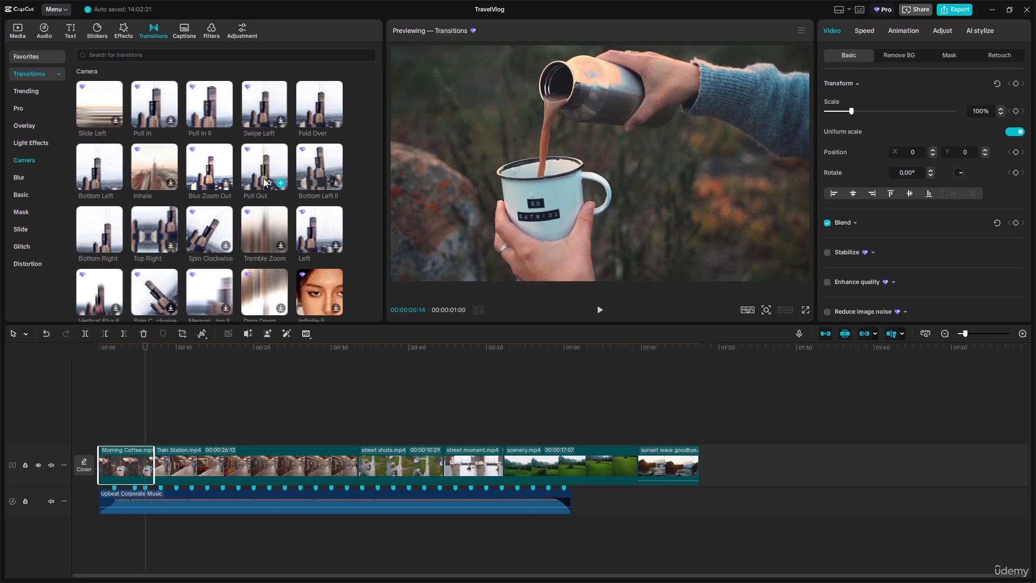
click(95, 178)
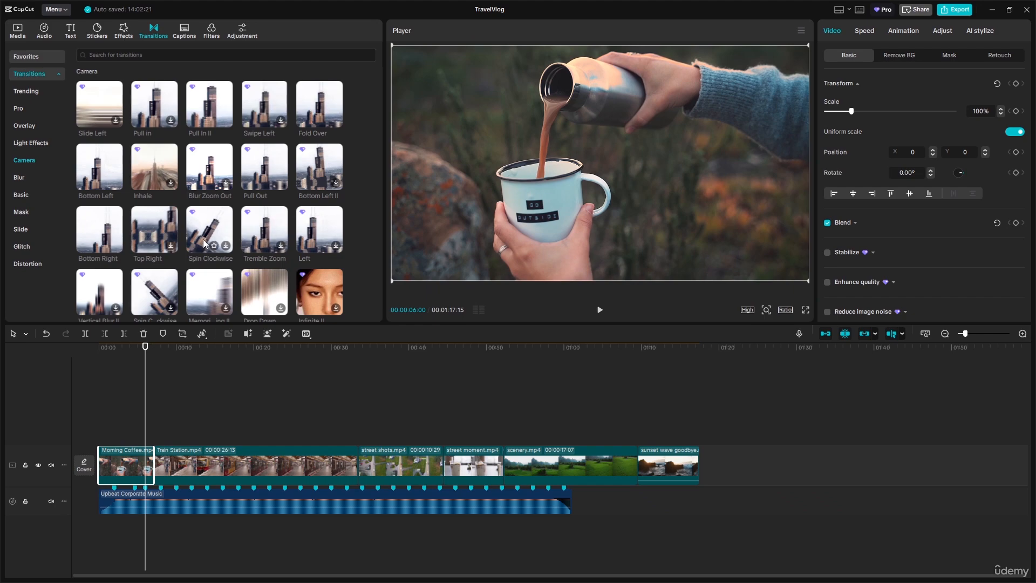
scroll(276, 250, down, 3)
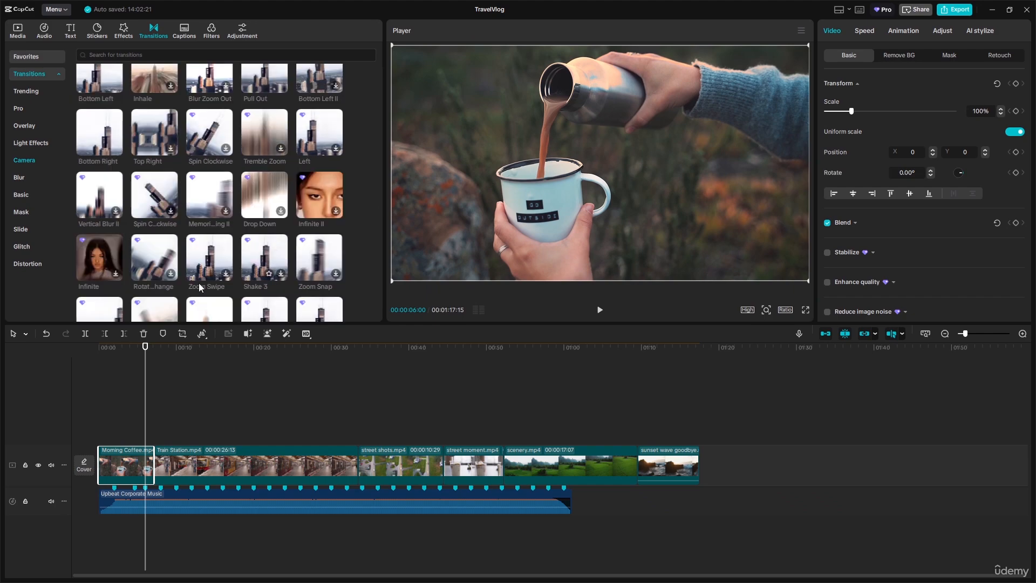
scroll(219, 281, down, 5)
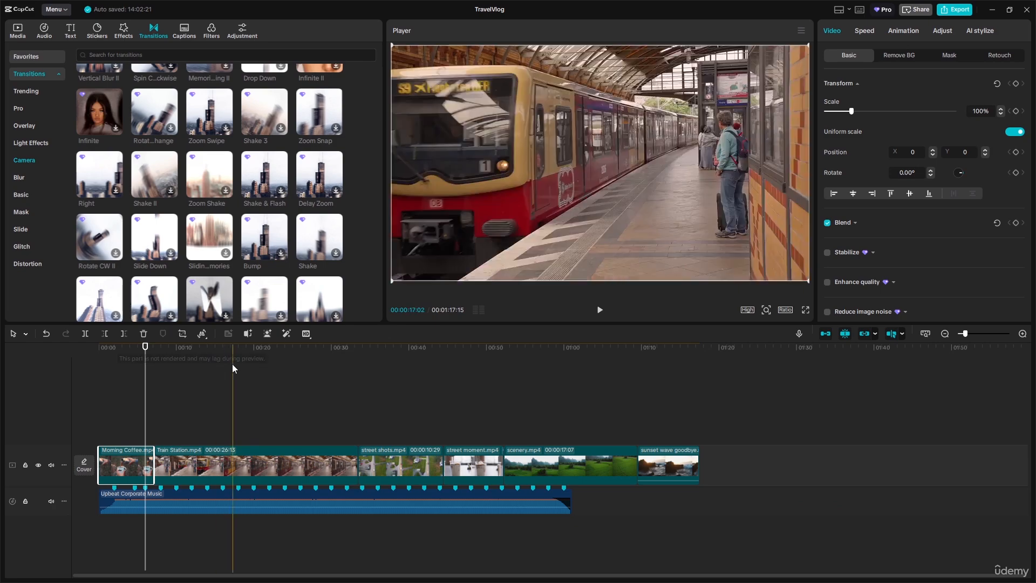
scroll(262, 254, down, 5)
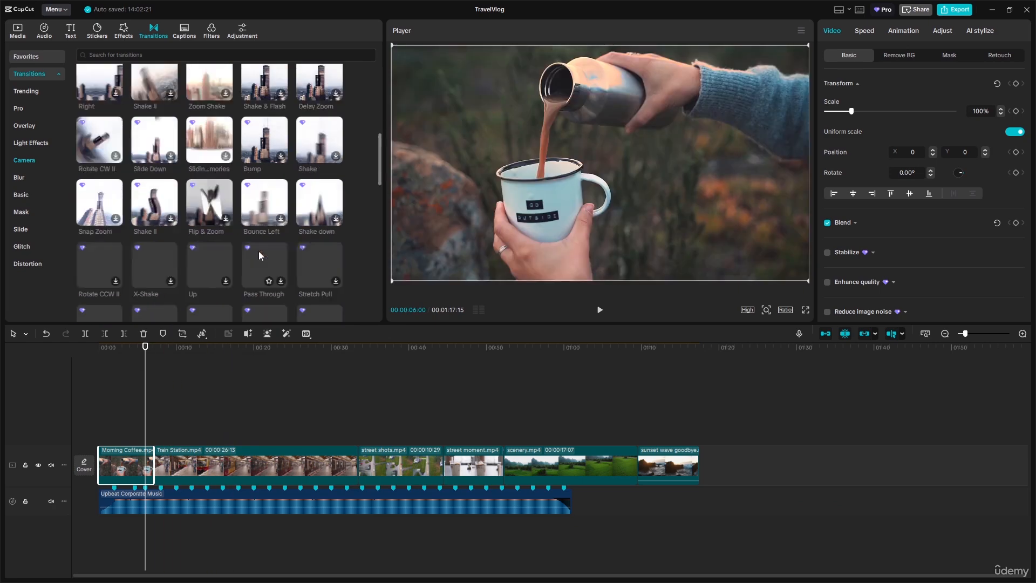
scroll(249, 253, down, 5)
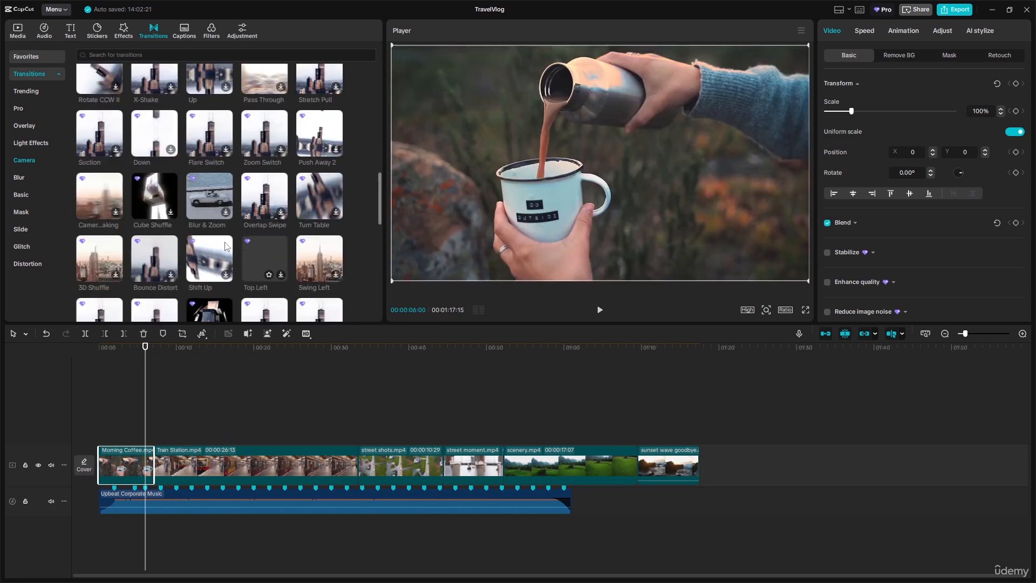
scroll(268, 261, down, 5)
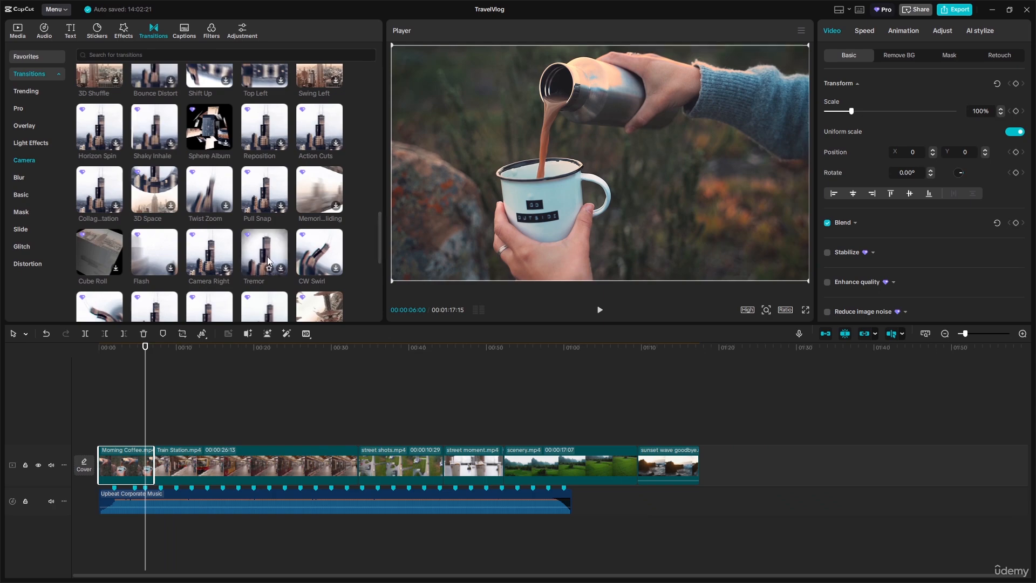
scroll(267, 256, down, 5)
scroll(260, 227, down, 5)
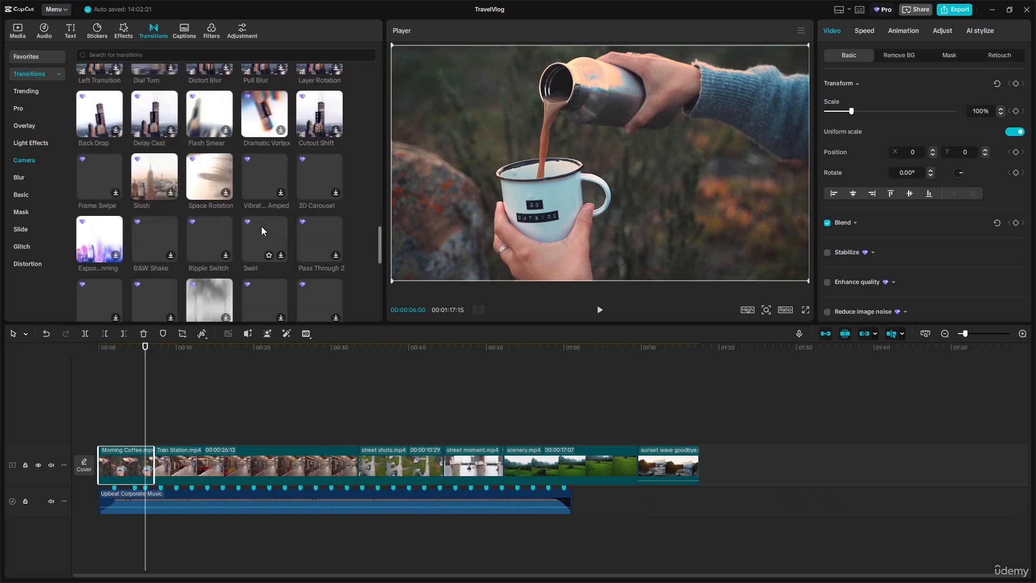
drag(379, 255, 366, 75)
click(31, 143)
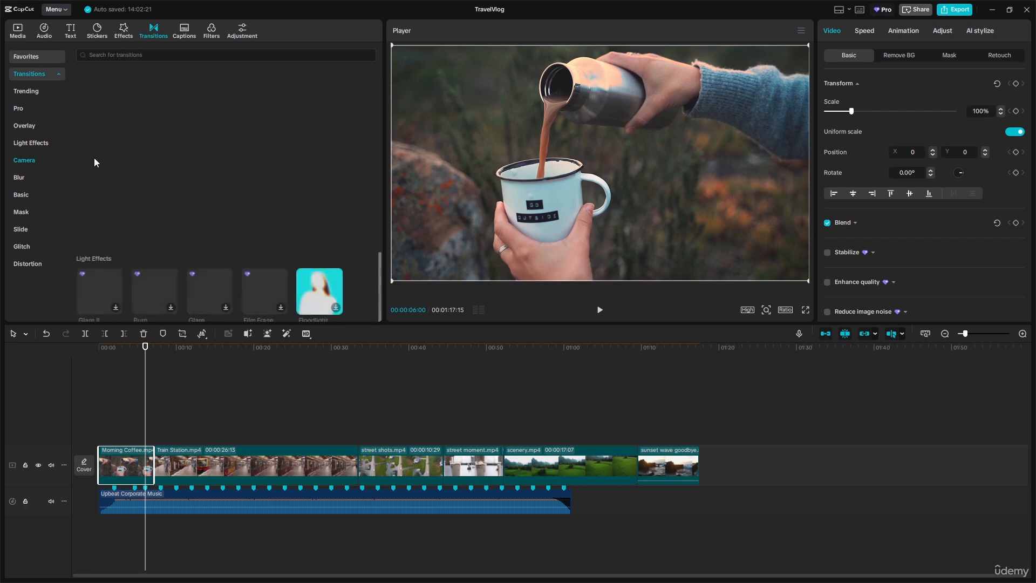
Add the Slide Left camera transition between the Morning Coffee and Train Station clips and play it back.
click(30, 163)
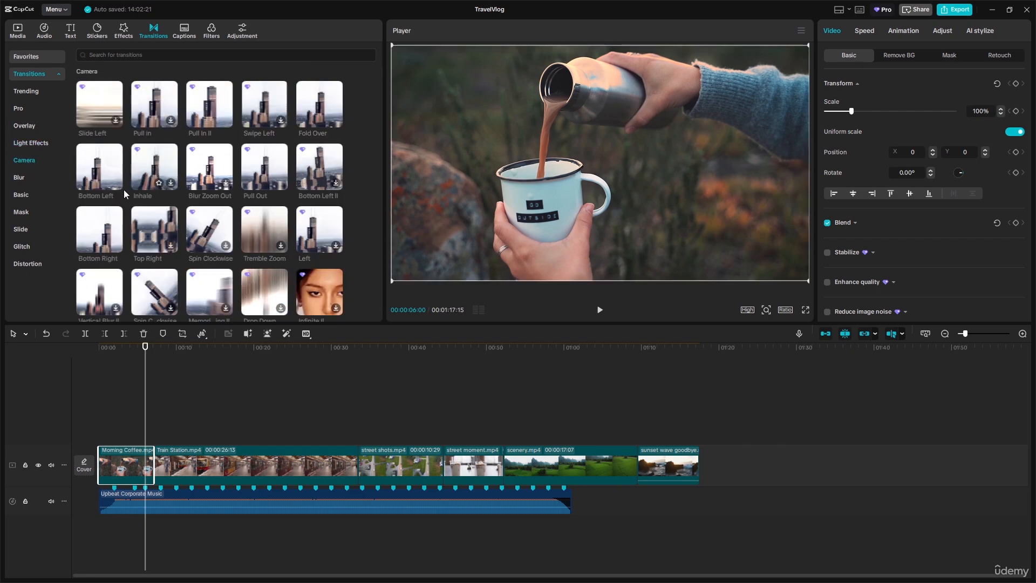
click(99, 179)
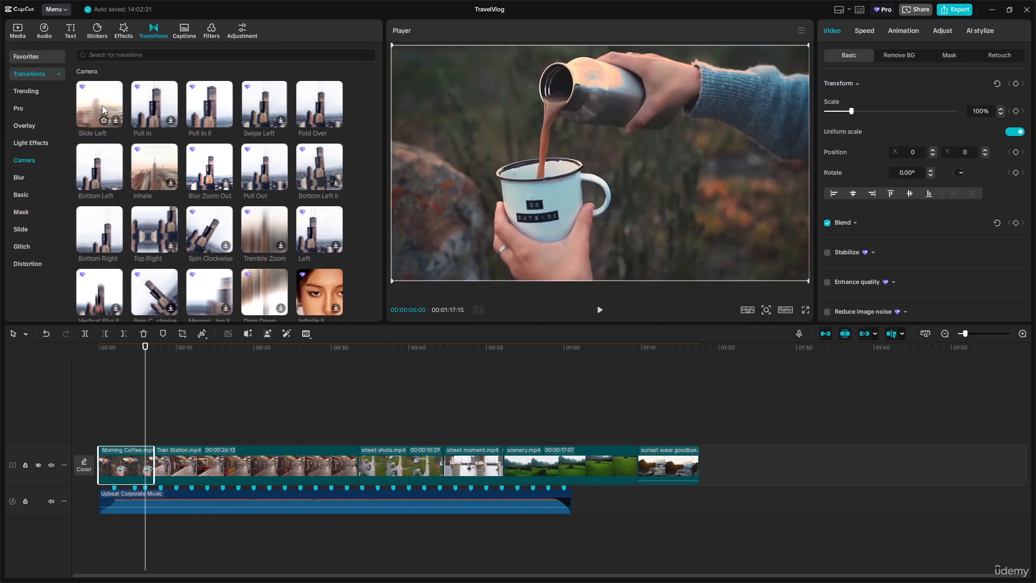
drag(103, 109, 153, 470)
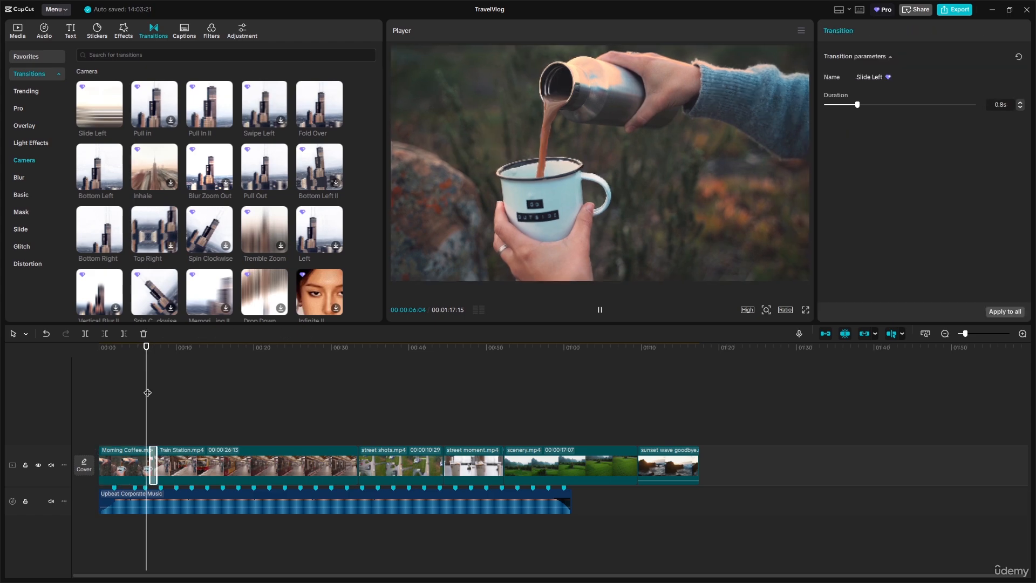
key(space)
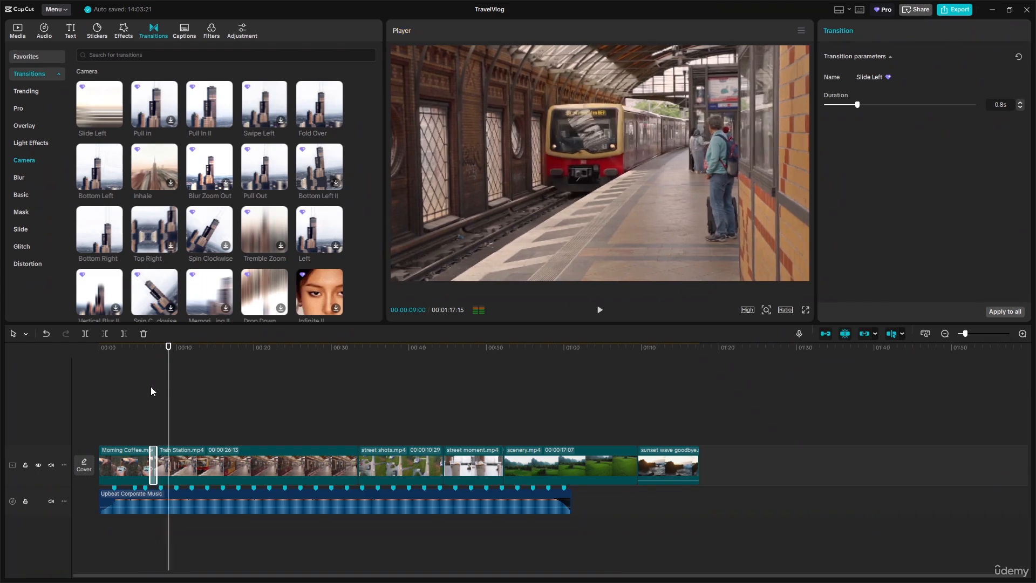
key(space)
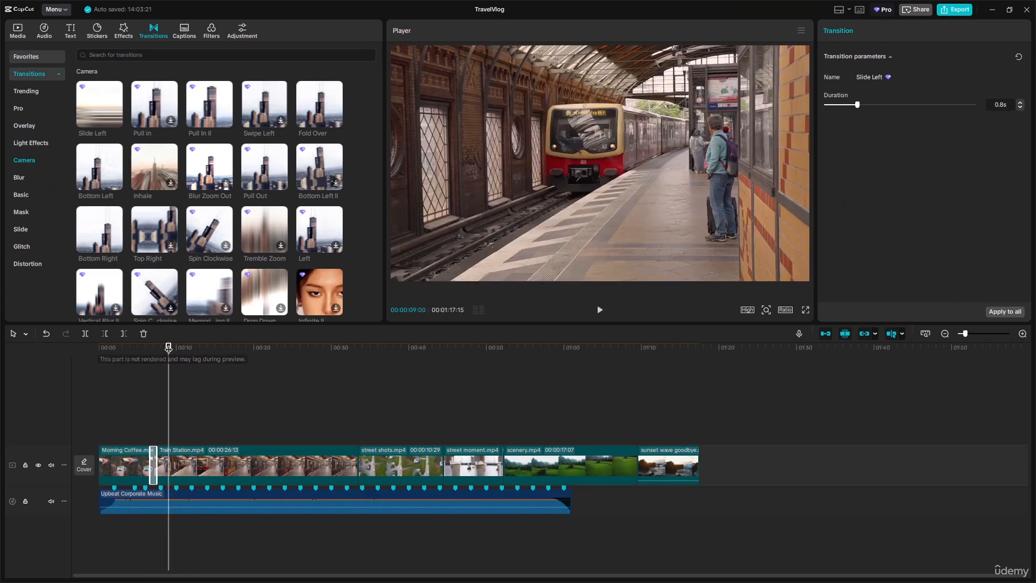
Search the transitions for "flash" and add Flash between the Train Station and street shots clips, playing back the cut.
drag(169, 346, 357, 359)
click(359, 428)
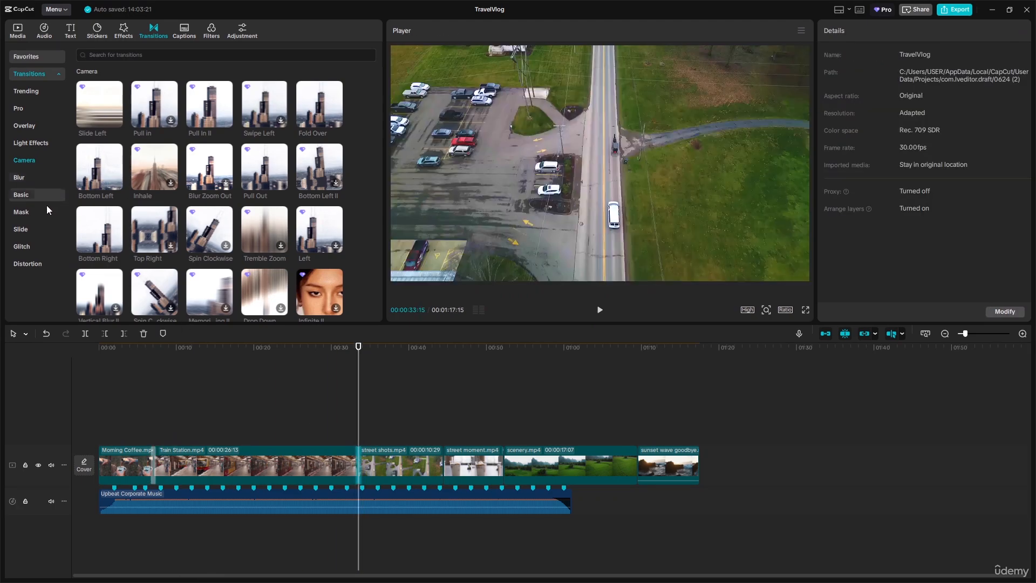
click(153, 56)
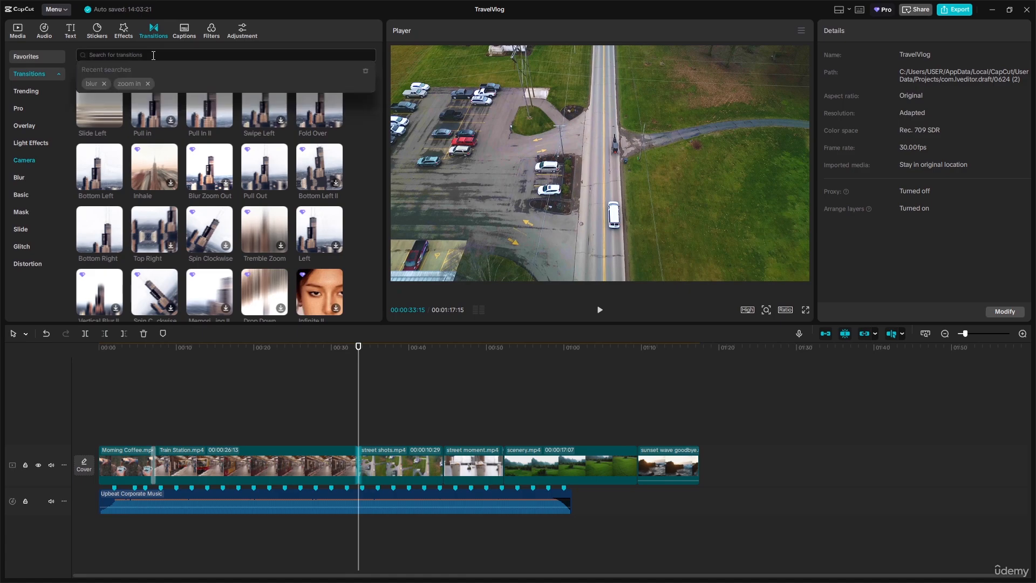
text(fla)
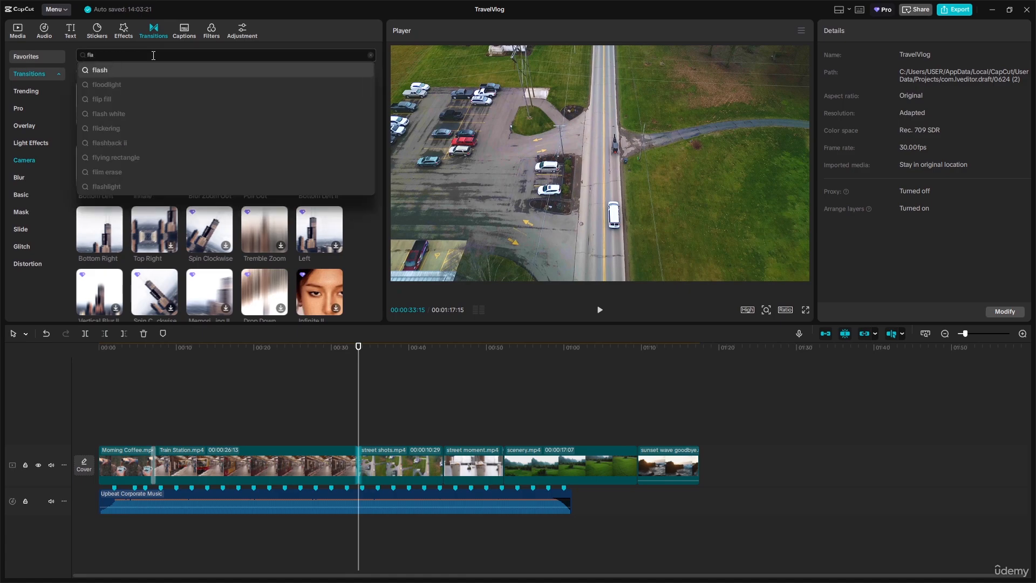
click(135, 70)
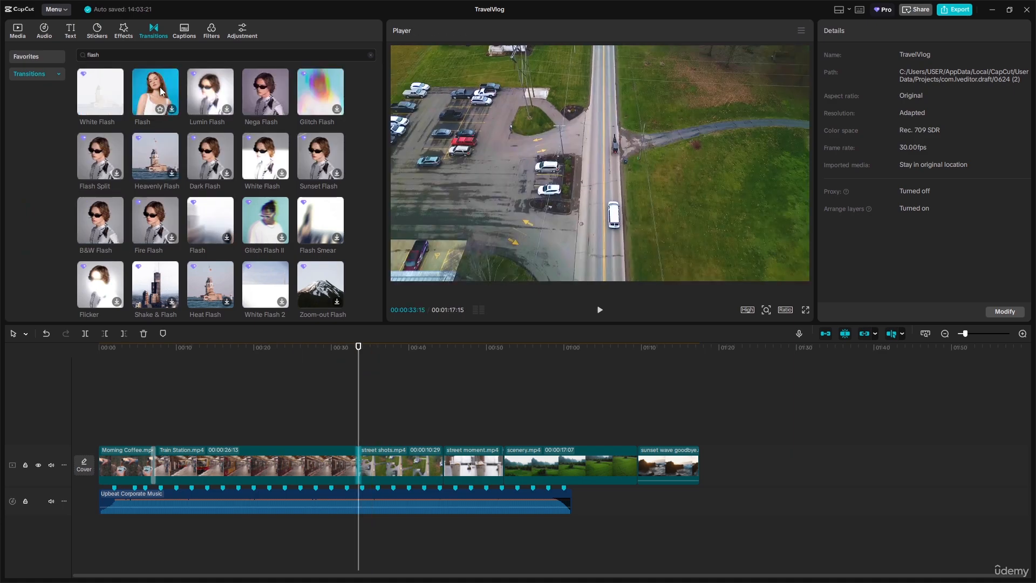
drag(159, 86, 355, 465)
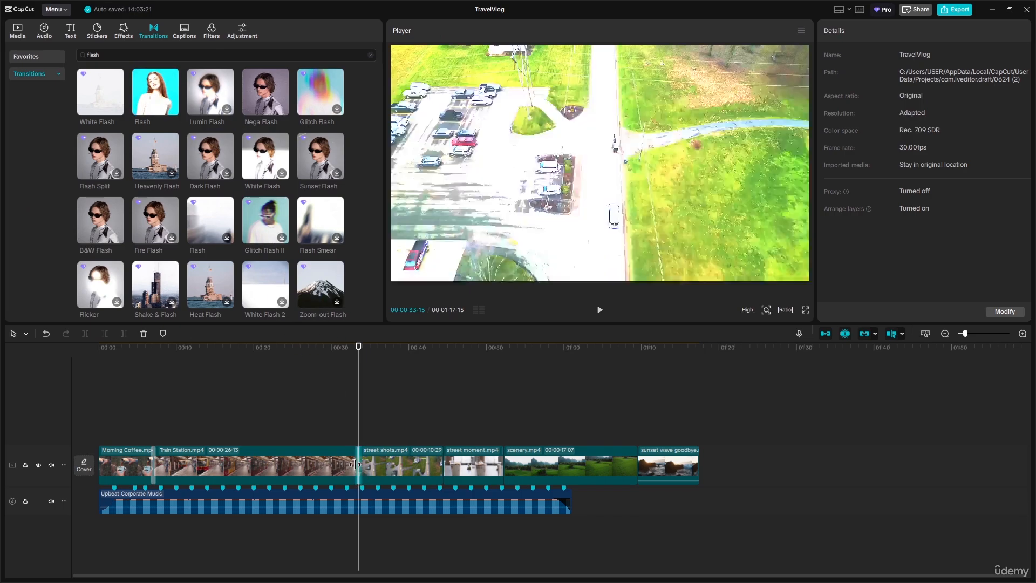
click(347, 346)
key(space)
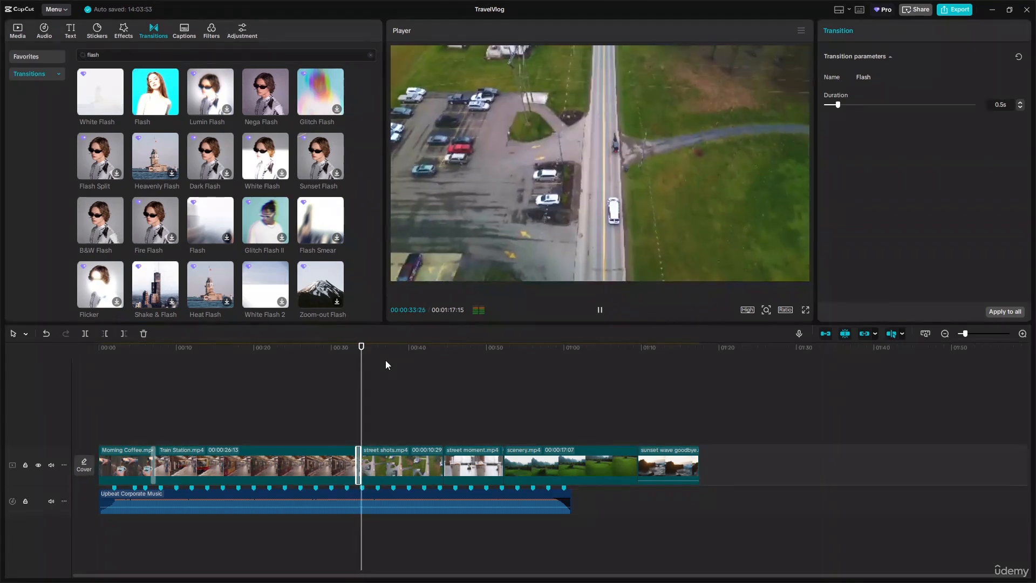
key(space)
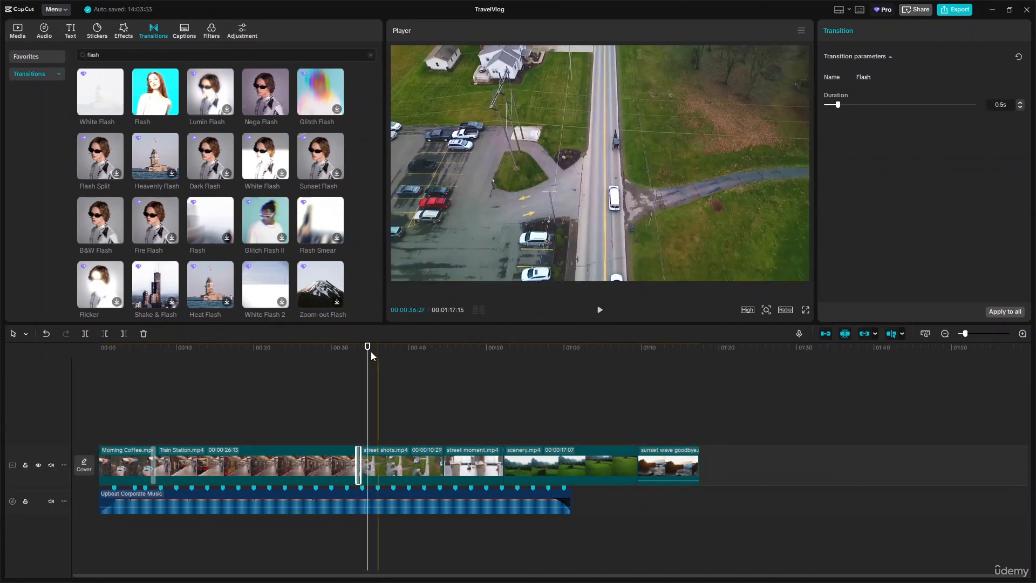
Go to the cut between the street shots and street moment clips and search the transitions for "spin".
drag(367, 349, 442, 361)
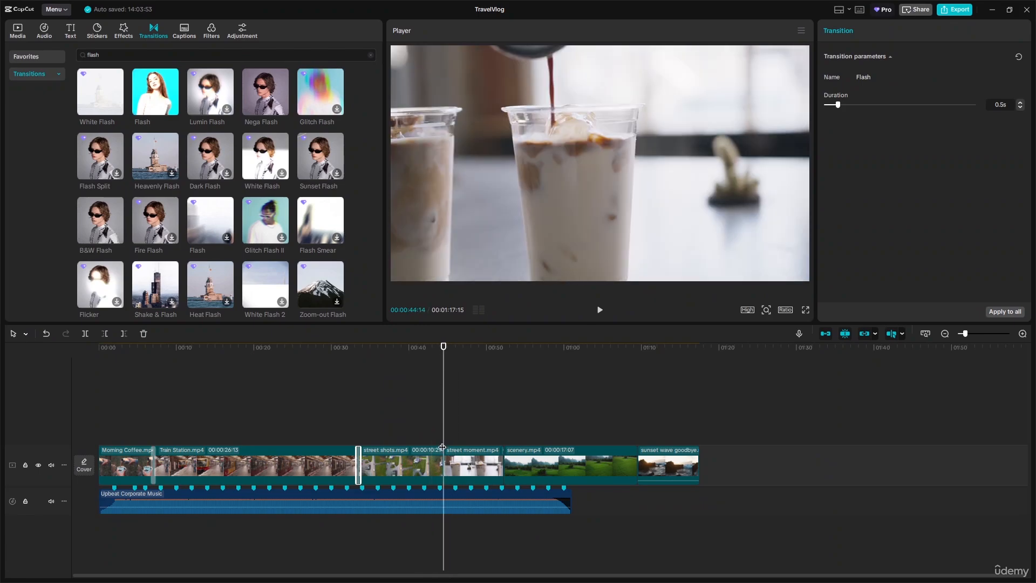
click(69, 53)
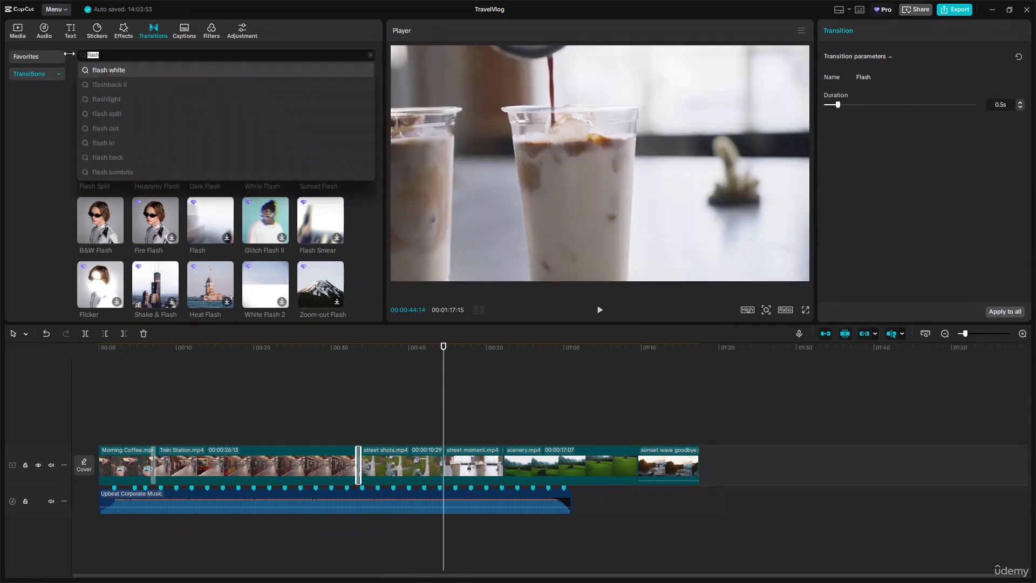
key(BackSpace)
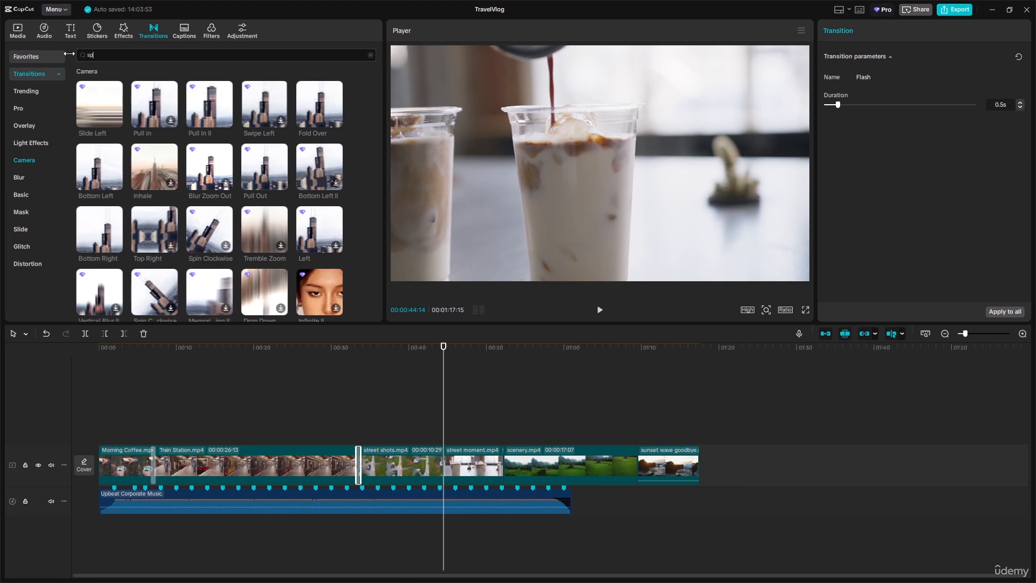
key(Return)
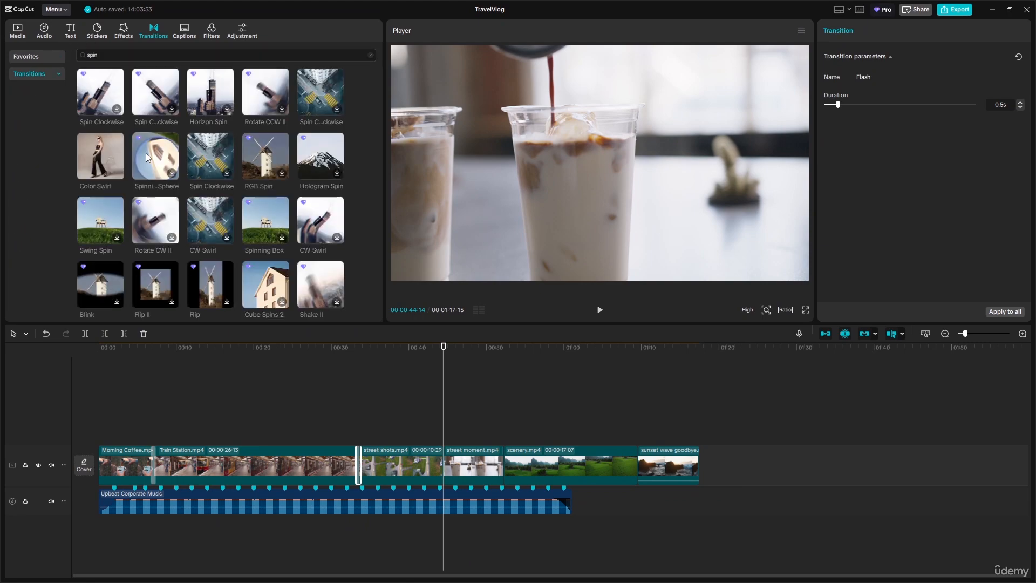
Add the Spin Clockwise transition between the street shots and street moment clips, accepting duplicate frames.
click(211, 153)
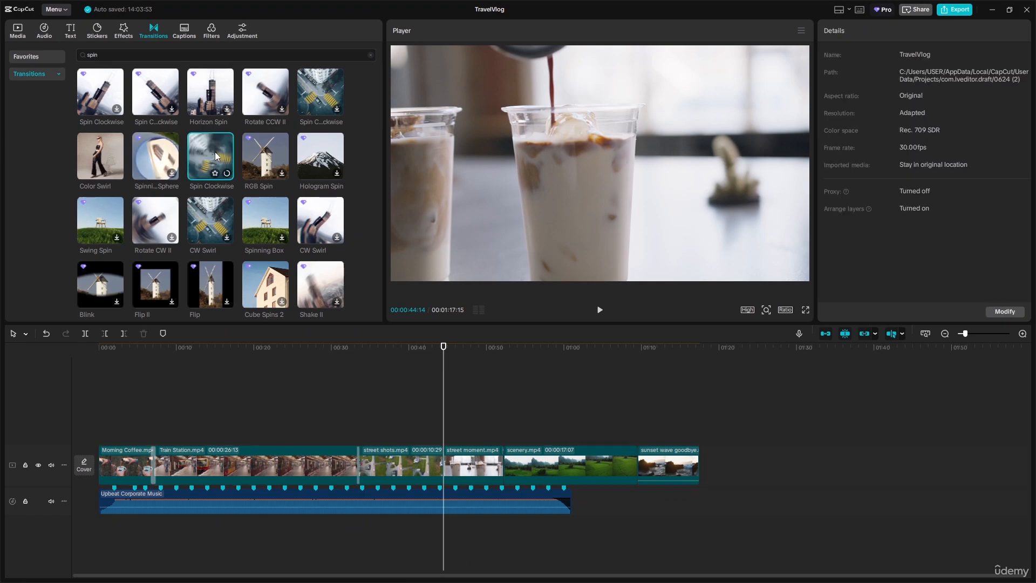
drag(216, 155, 443, 462)
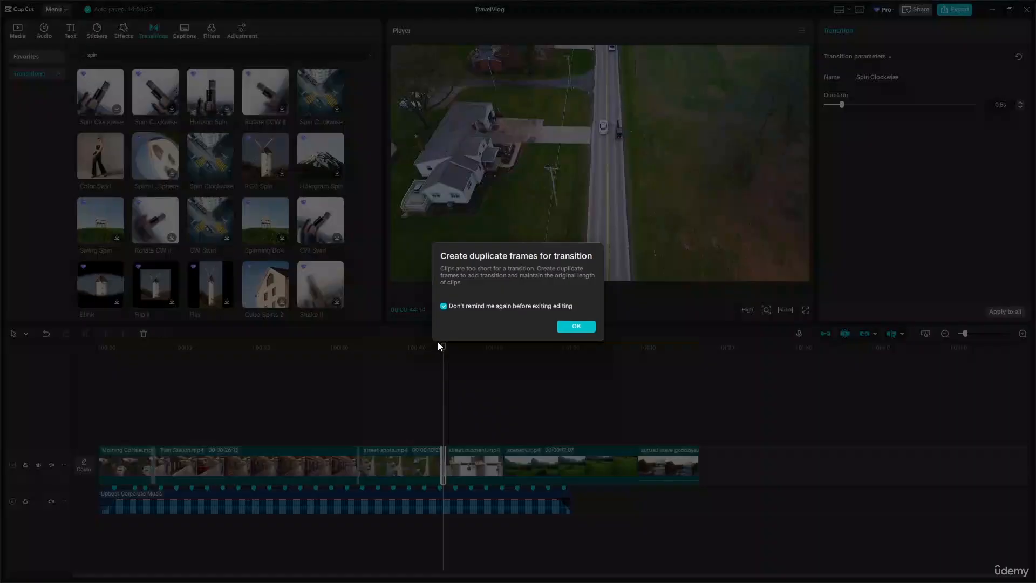
click(576, 327)
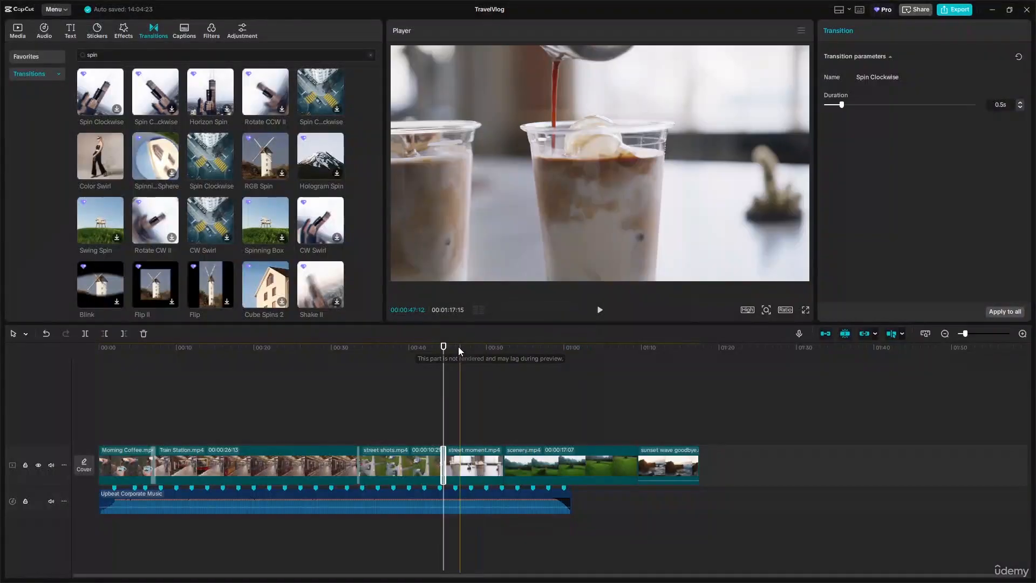
Lengthen the Spin Clockwise transition to 1.3 s on the timeline and play back the cut.
drag(444, 460, 447, 460)
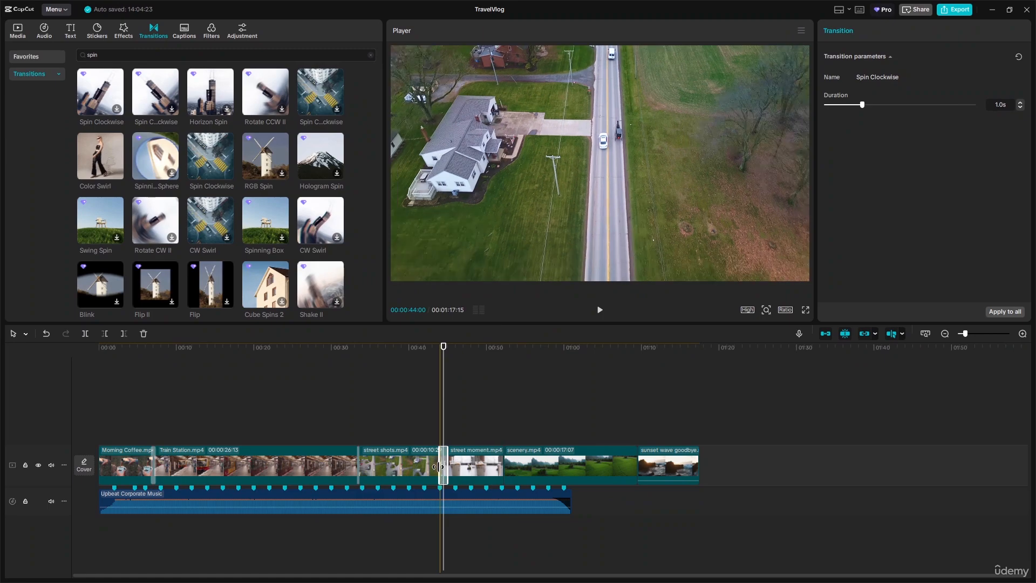
drag(443, 348, 430, 348)
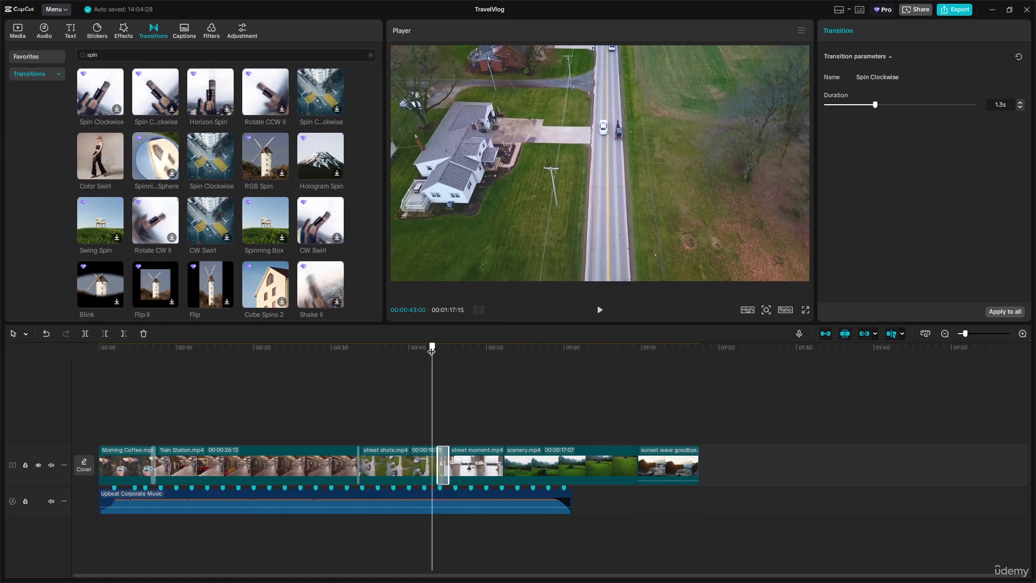
key(space)
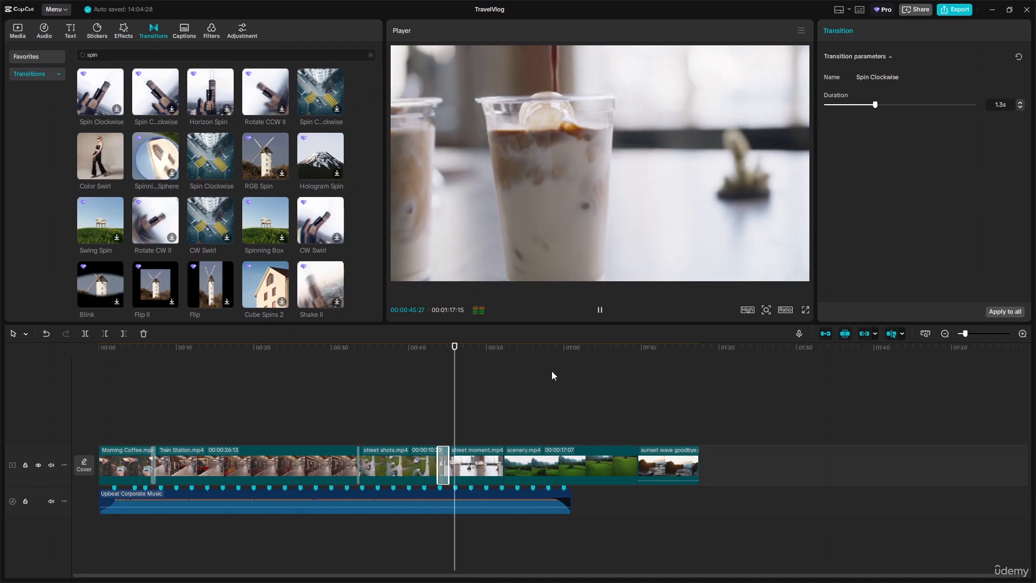
click(459, 348)
click(424, 349)
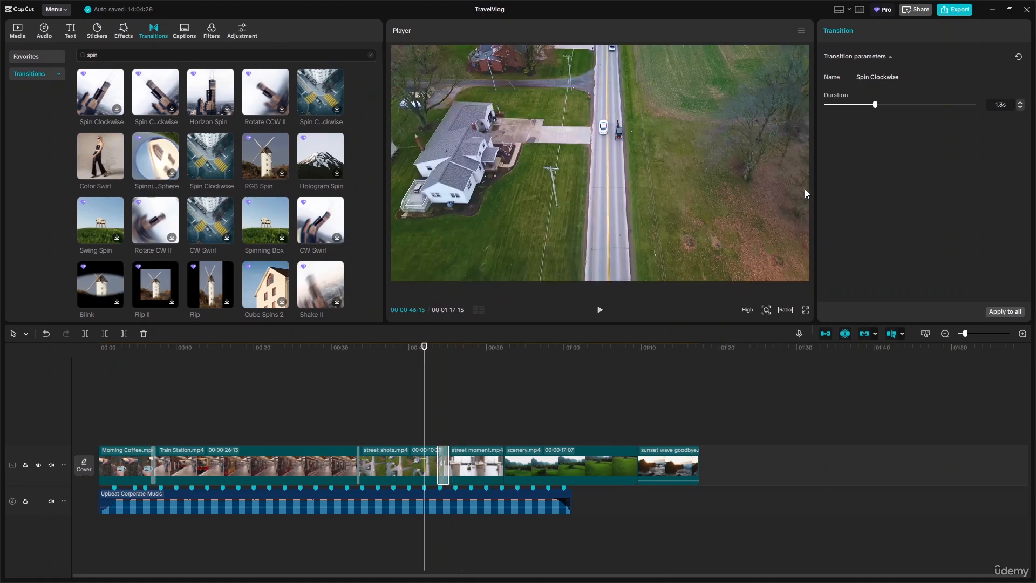
Set the Spin Clockwise transition's duration to 0.6 s and play it back.
drag(875, 105, 846, 105)
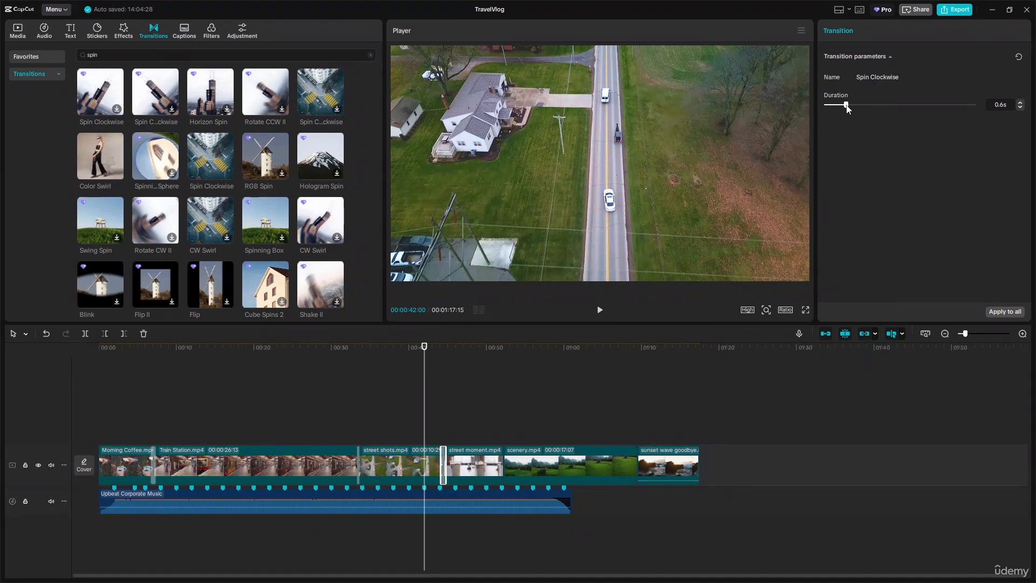
key(space)
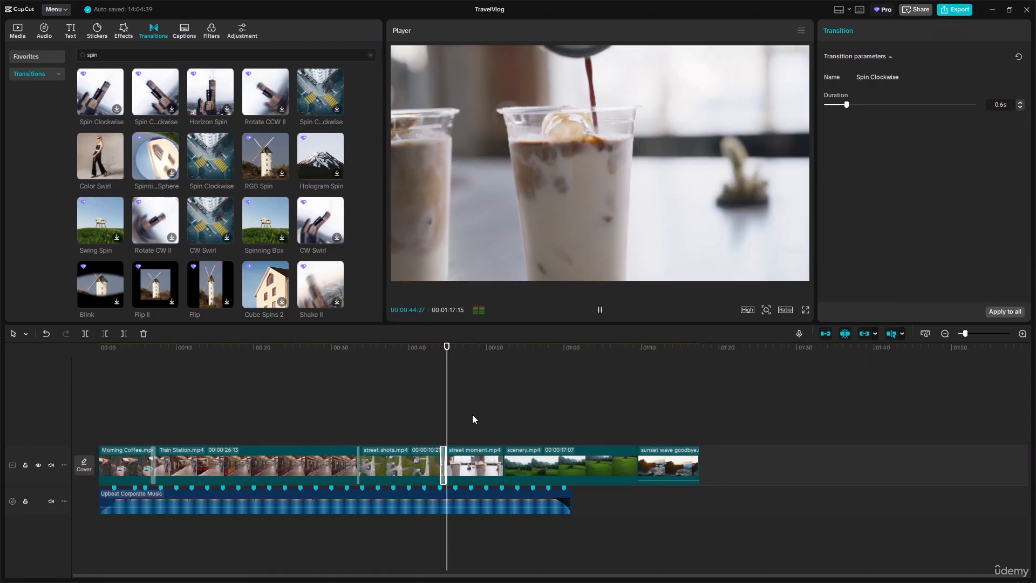
key(space)
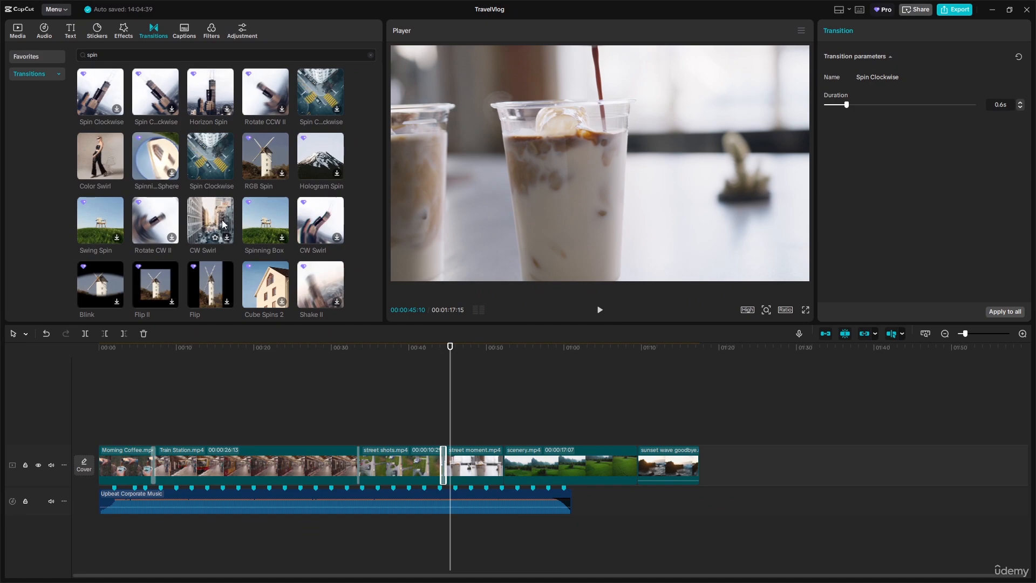
Replace the transition between street shots and street moment with the CW Swirl beside Spinning Box and play it back.
click(225, 225)
drag(232, 239, 441, 464)
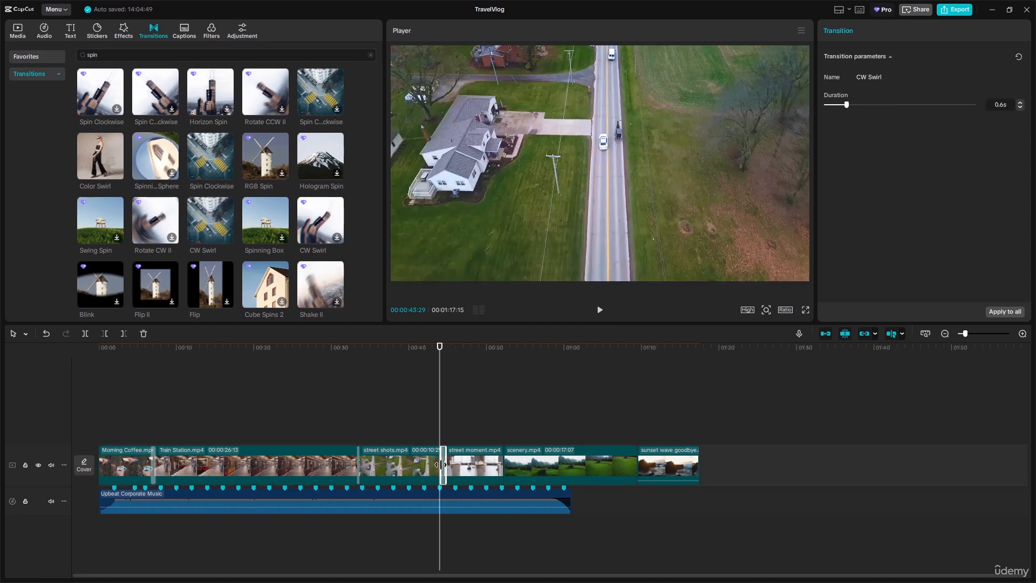
click(440, 347)
key(space)
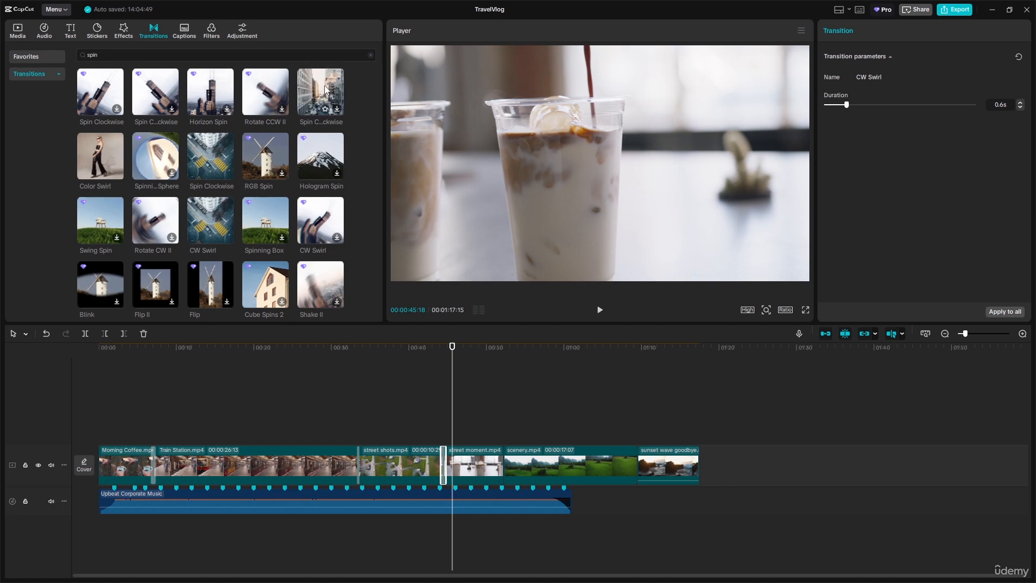
Replace the transition between street shots and street moment with Spin Counter-clockwise, lasting 2.0 s, and play it back.
click(325, 86)
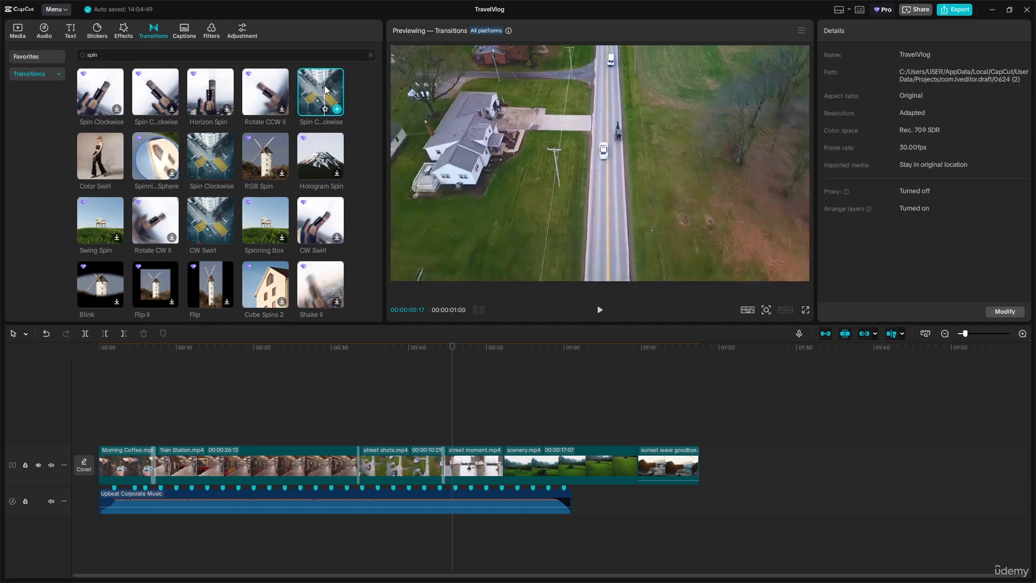
drag(325, 88, 438, 465)
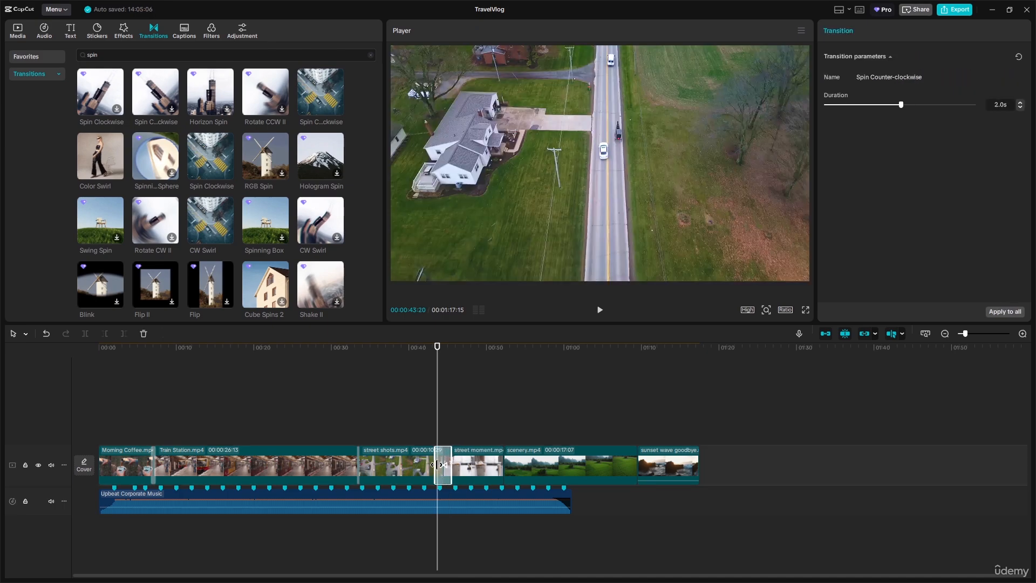
click(421, 348)
key(space)
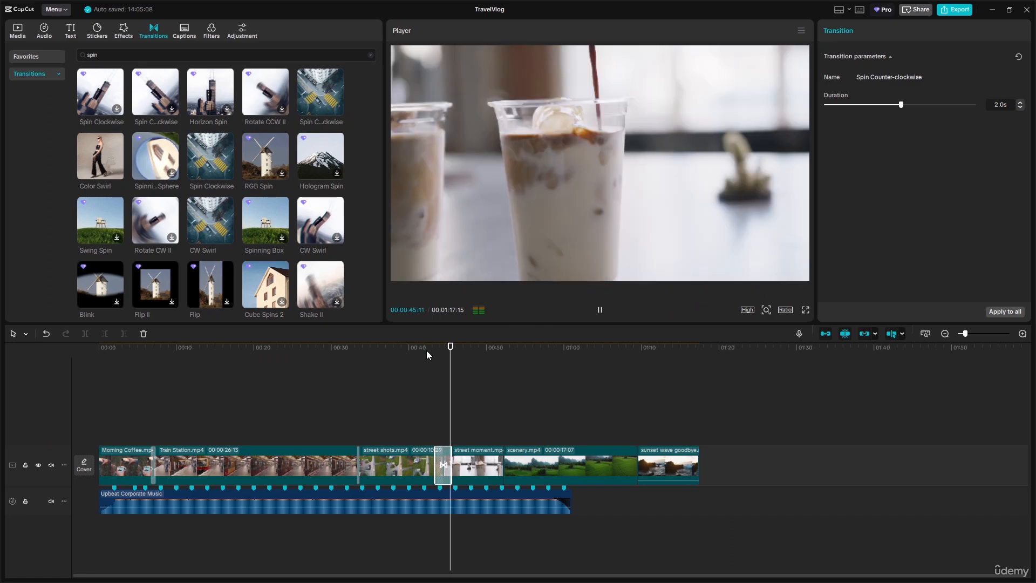
key(space)
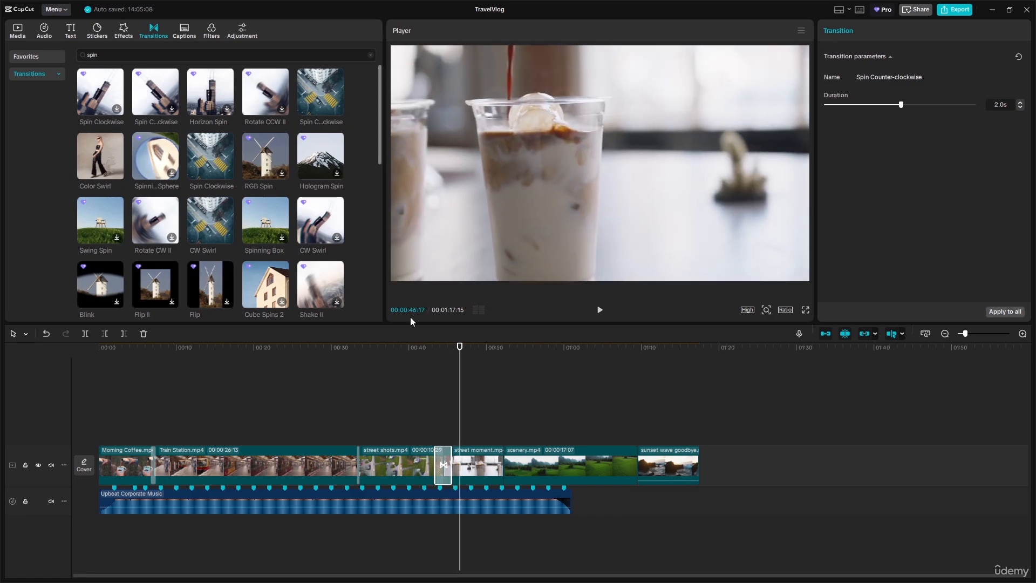
Look through the remaining "spin" transitions for a better one for the cut from street shots to street moment.
scroll(319, 224, down, 3)
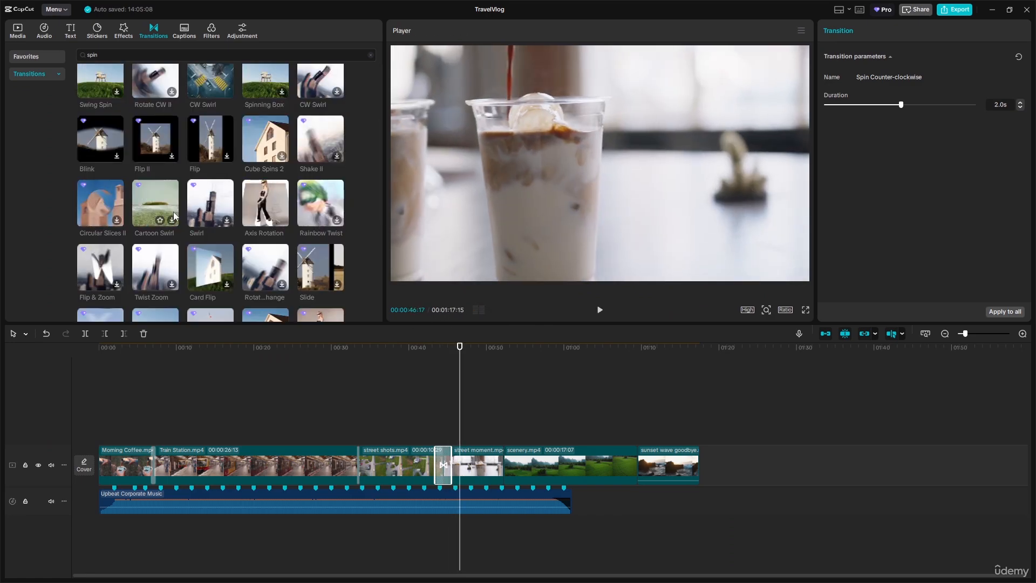
scroll(174, 215, down, 2)
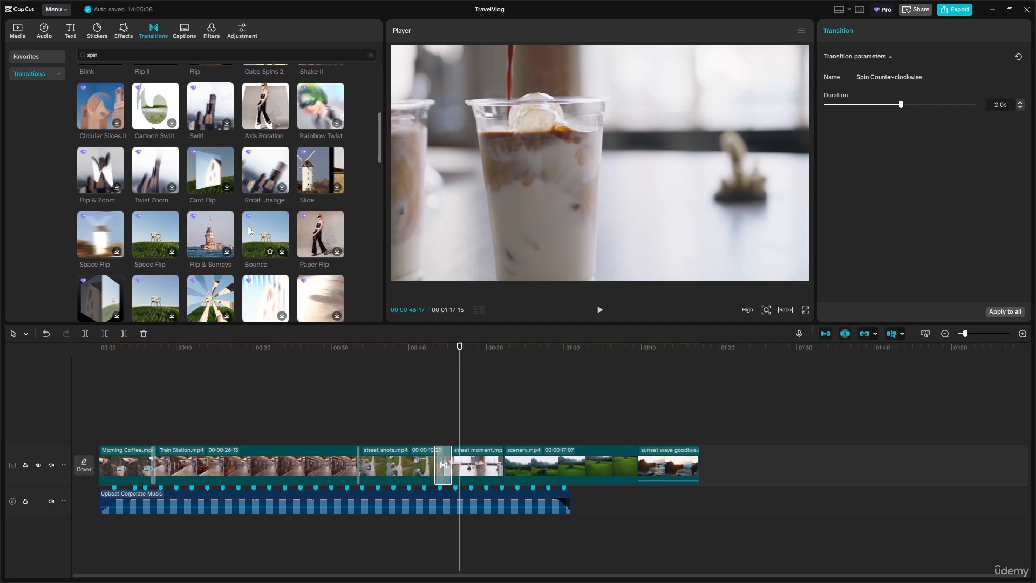
scroll(234, 208, down, 2)
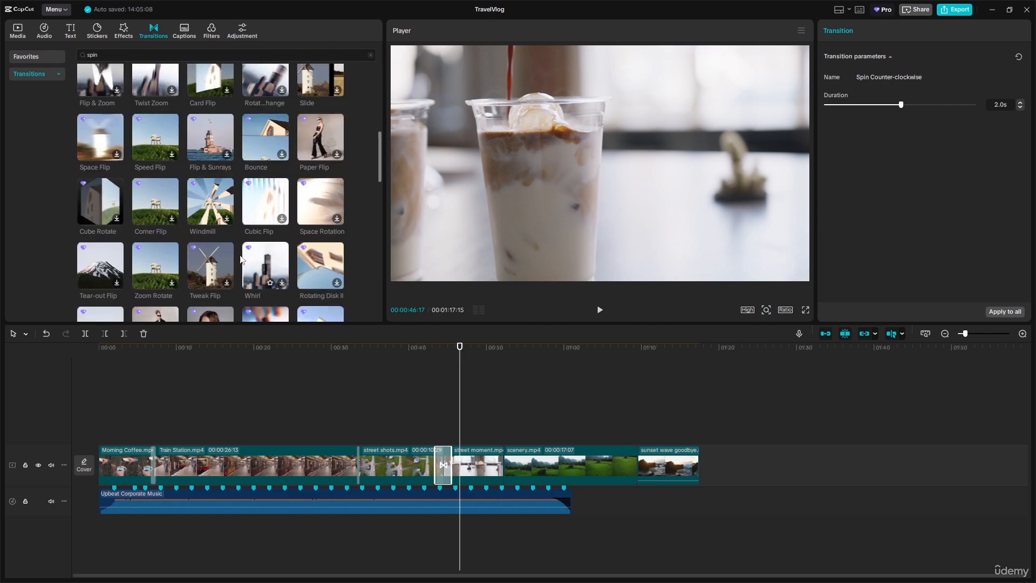
scroll(241, 259, down, 6)
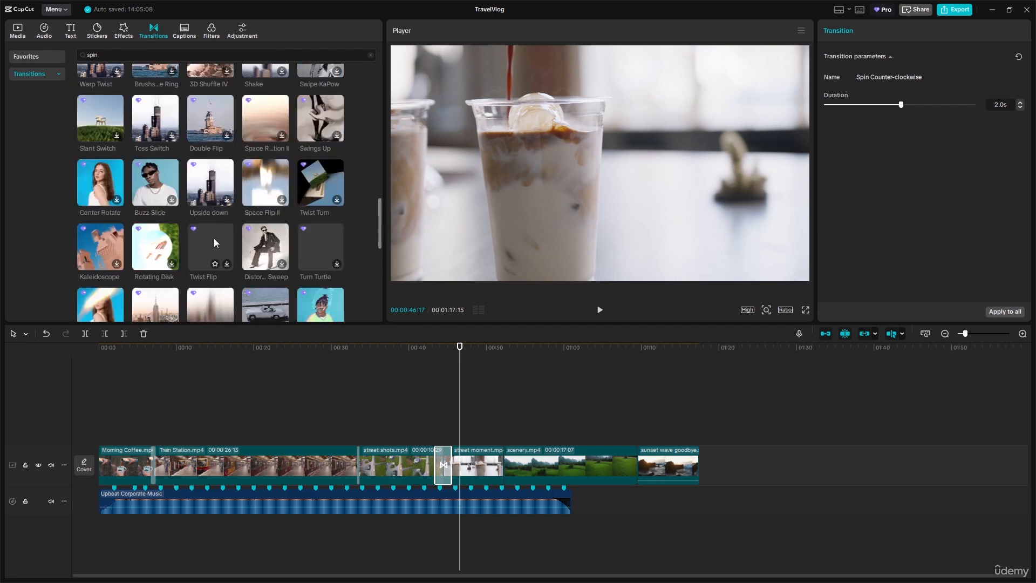
scroll(205, 225, down, 2)
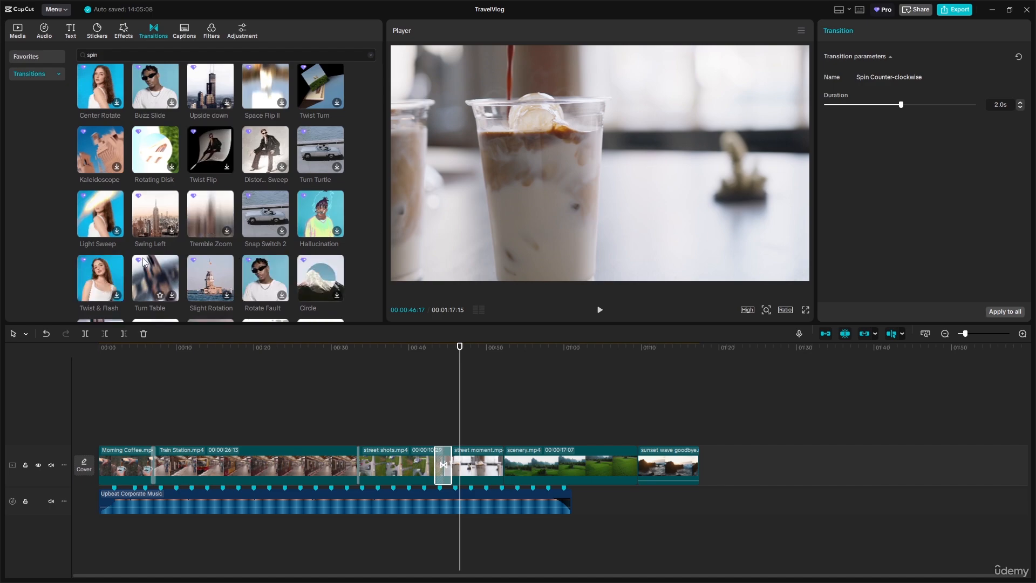
scroll(162, 218, down, 1)
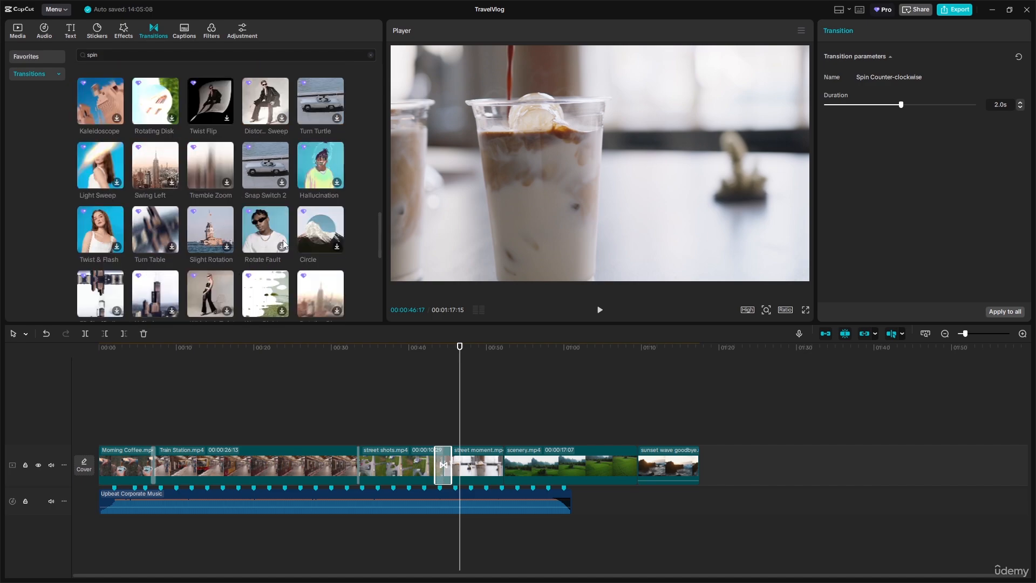
scroll(299, 283, down, 5)
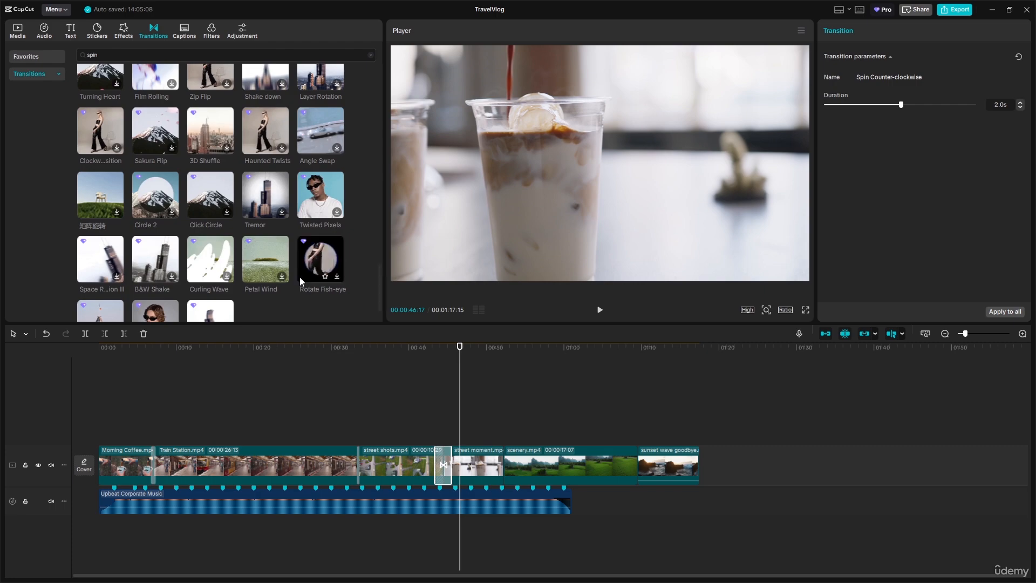
scroll(291, 226, down, 1)
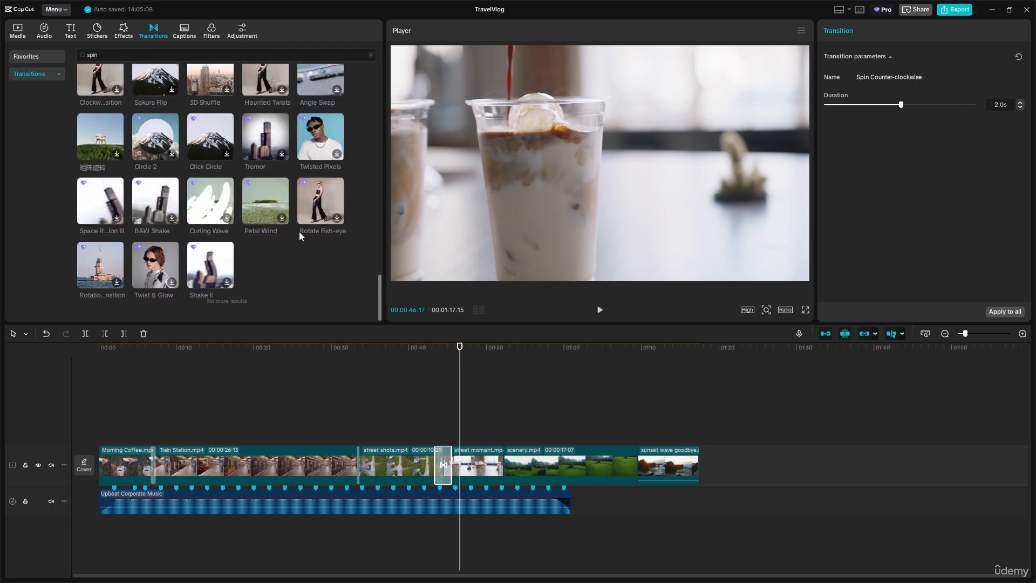
scroll(290, 233, up, 2)
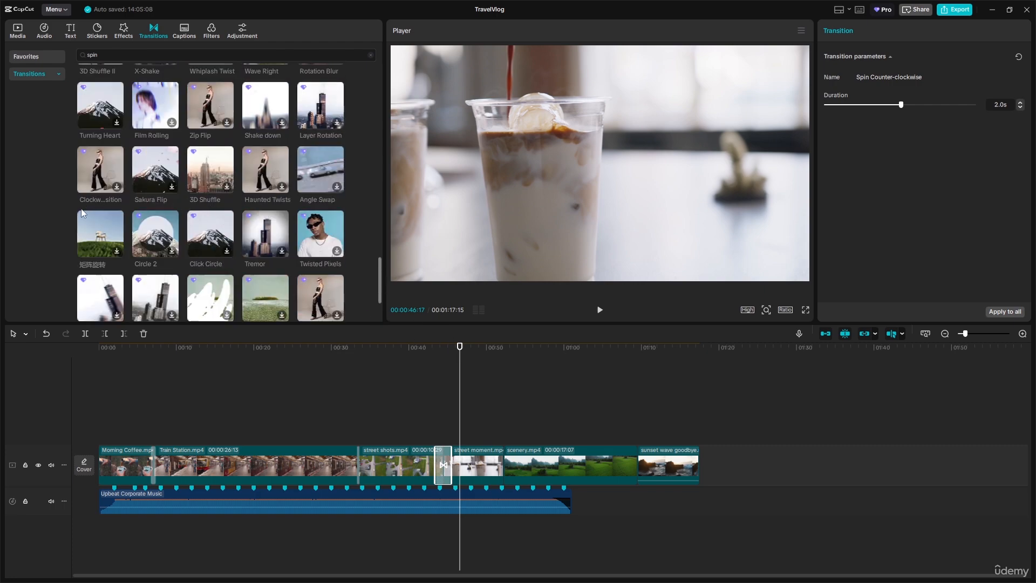
Replace the transition between street shots and street moment with 矩阵旋转 and play it back.
click(98, 235)
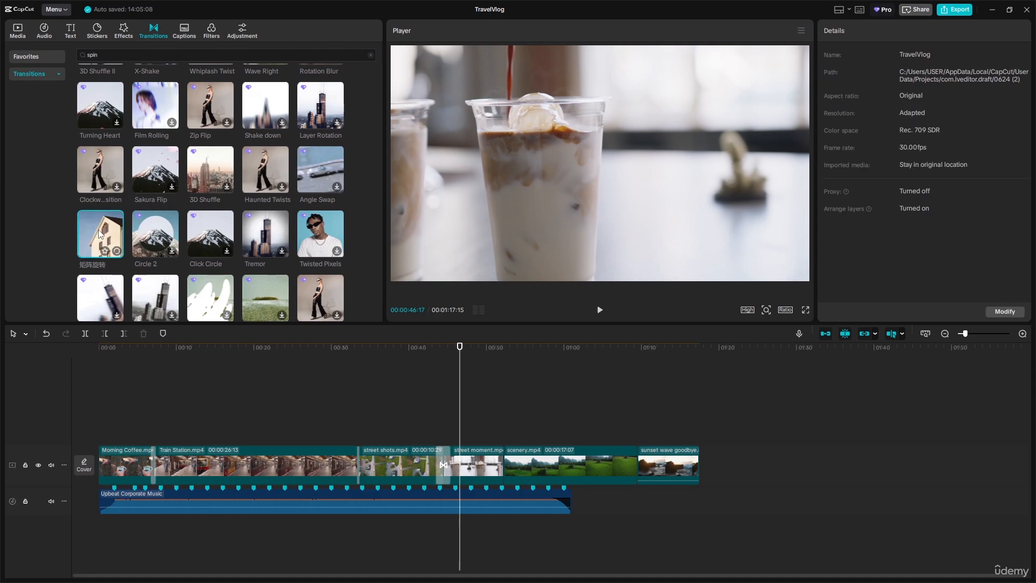
drag(99, 234, 442, 464)
drag(461, 347, 432, 354)
key(space)
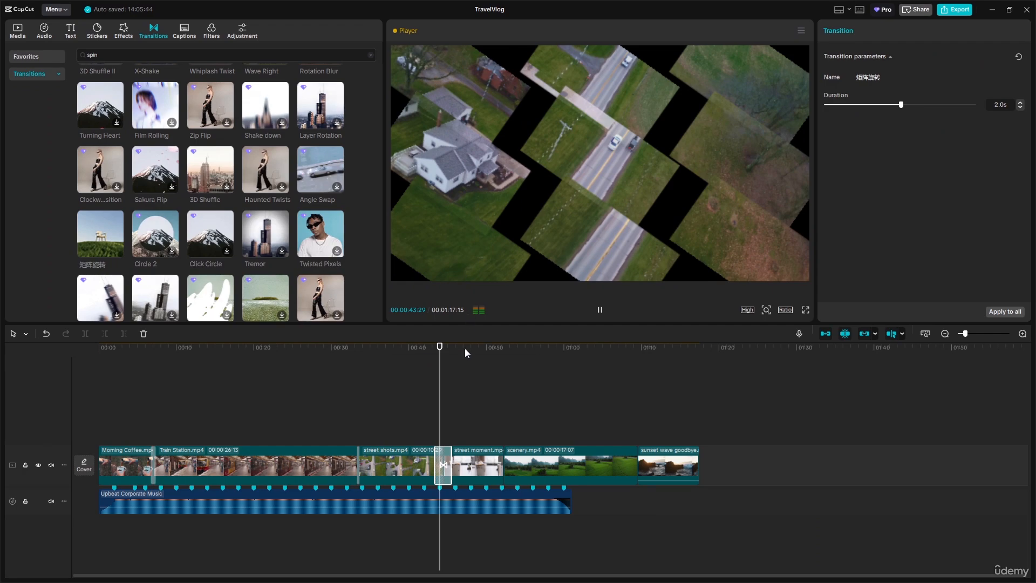
key(space)
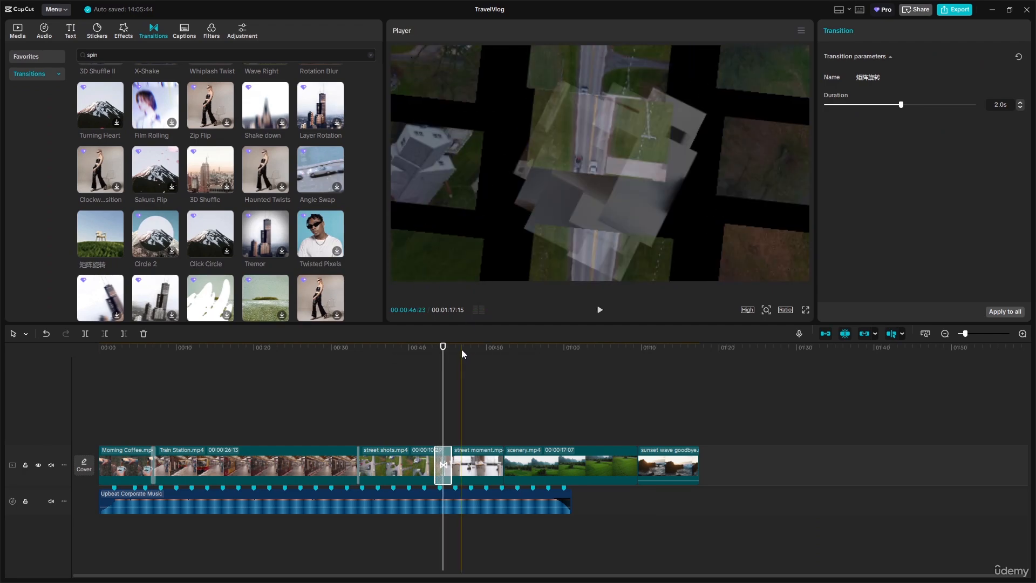
Clear the transition search, browse the Basic and Slide transitions, and add Diagonal Slices between the street moment and scenery clips.
click(486, 410)
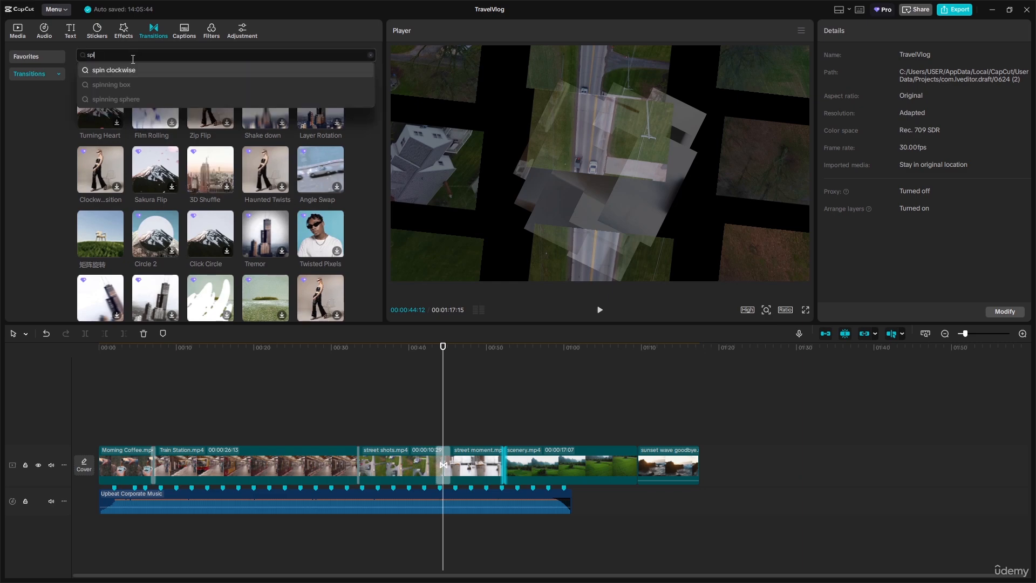
key(BackSpace)
key(BackSpace)
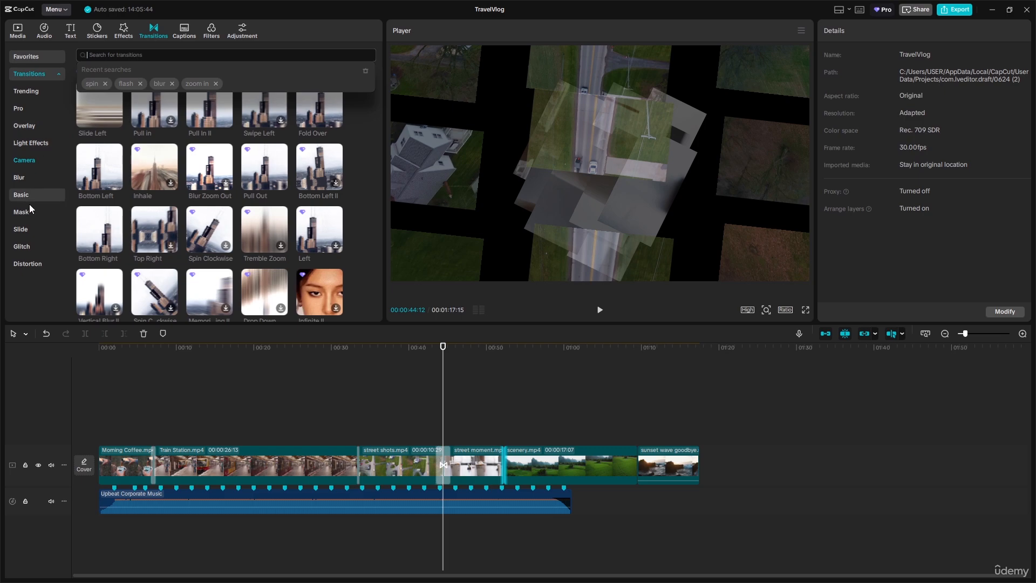
click(34, 199)
click(34, 199)
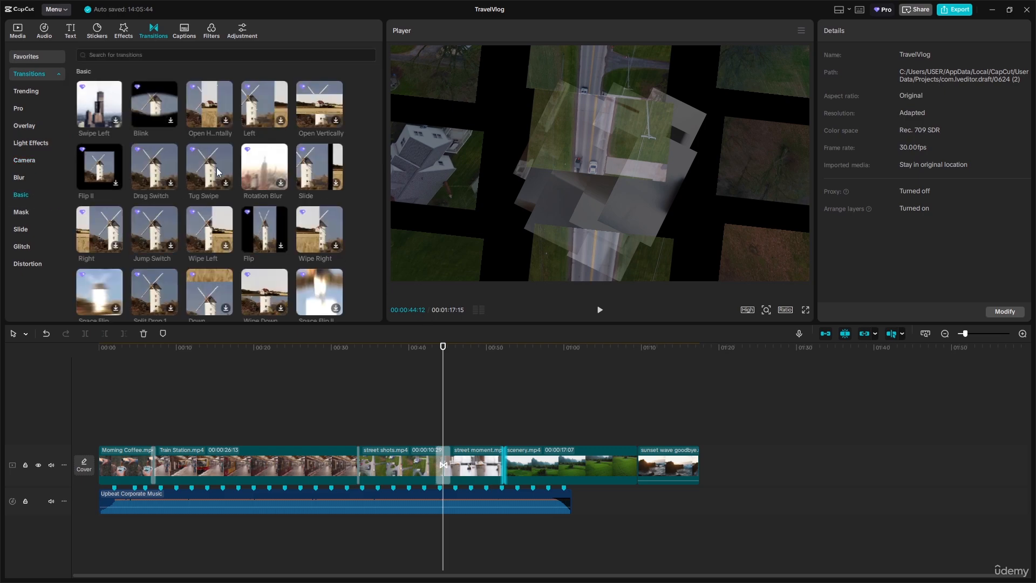
scroll(280, 280, down, 2)
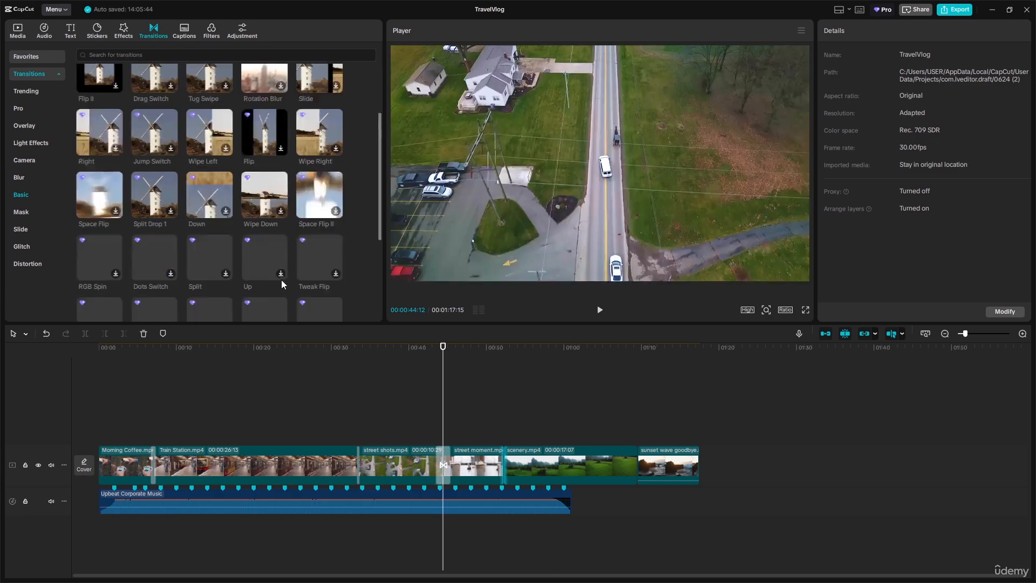
scroll(280, 279, down, 3)
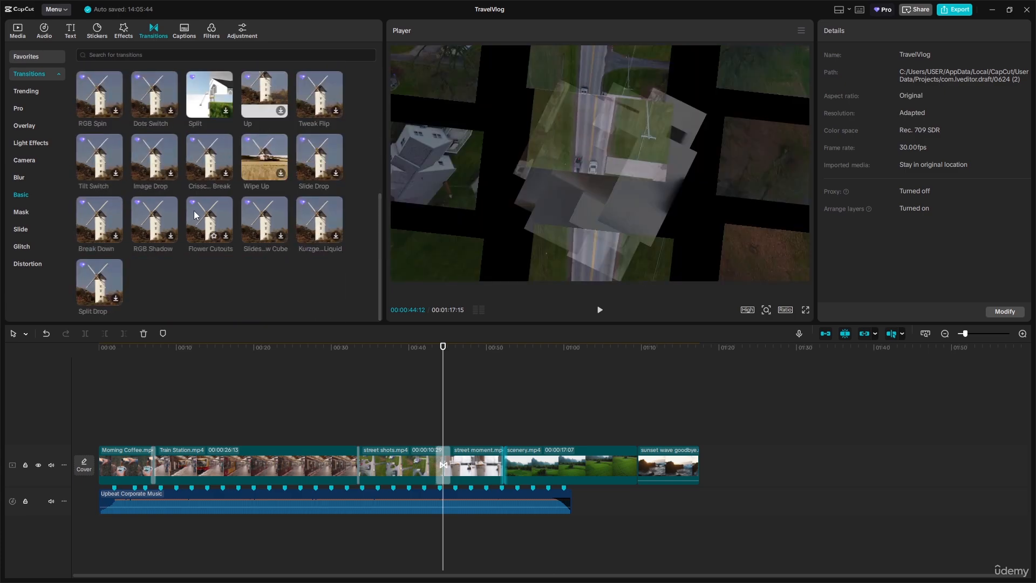
scroll(162, 215, up, 5)
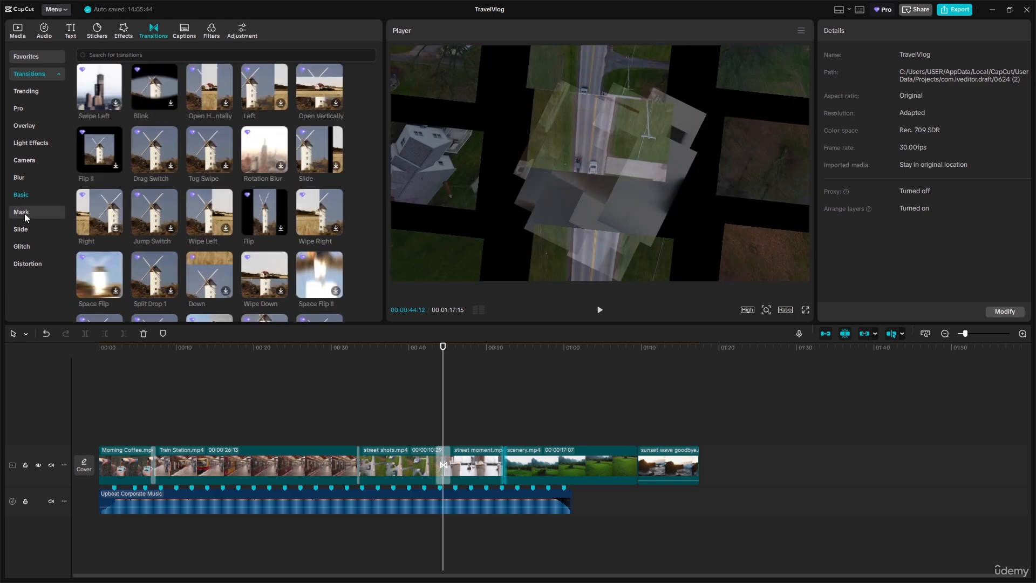
click(20, 231)
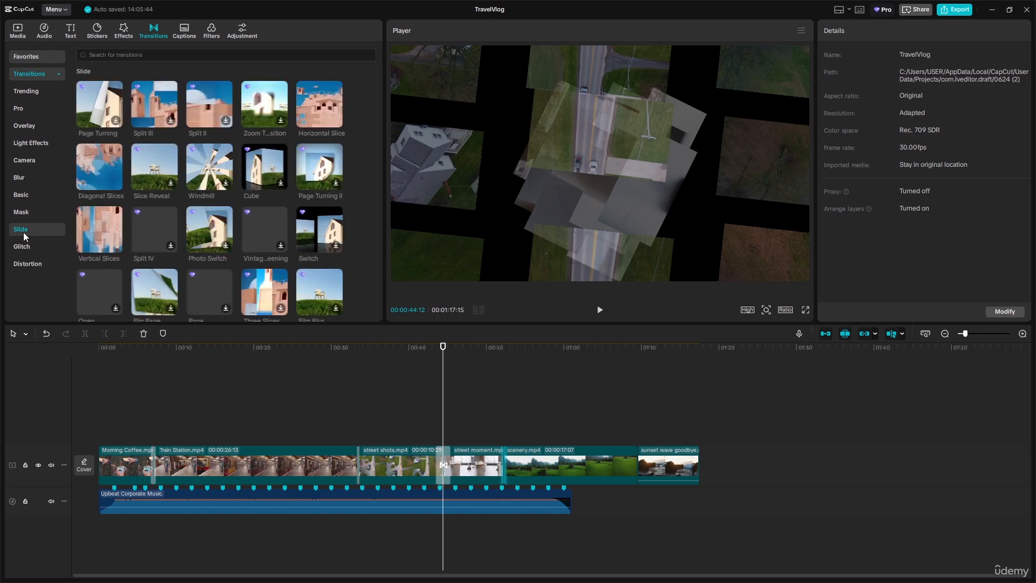
click(90, 163)
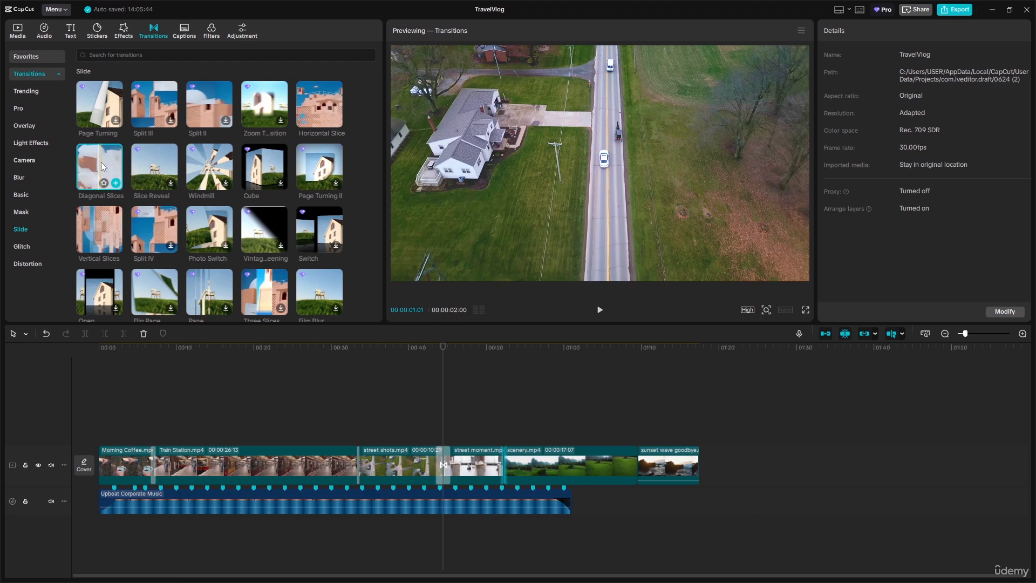
mouse_move(104, 160)
mouse_down()
mouse_move(413, 448)
mouse_move(501, 465)
mouse_up()
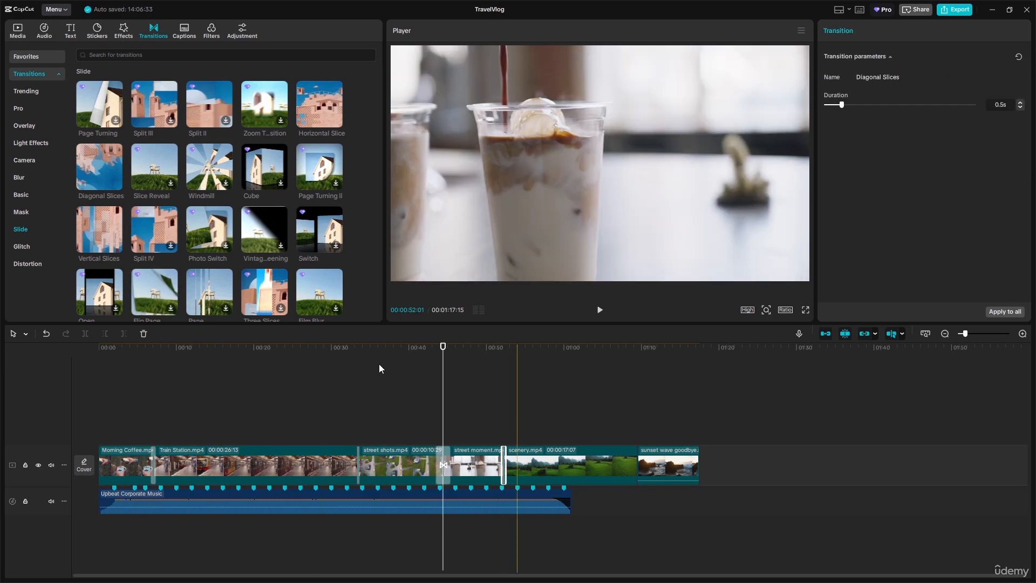
Preview the Stretch transition from the Distortion category and add it between the scenery and sunset wave goodbye clips.
click(36, 264)
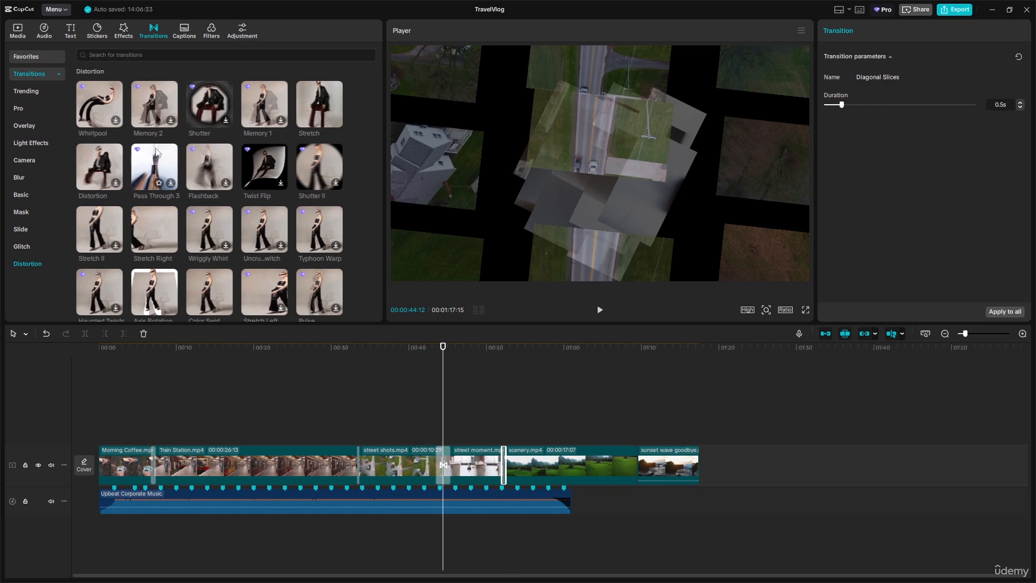
click(310, 114)
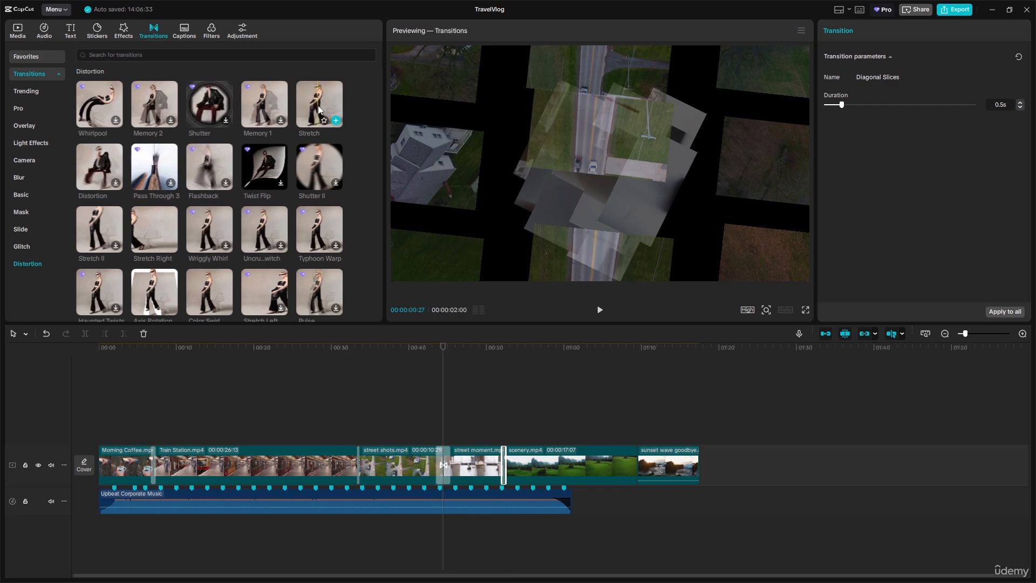
click(318, 104)
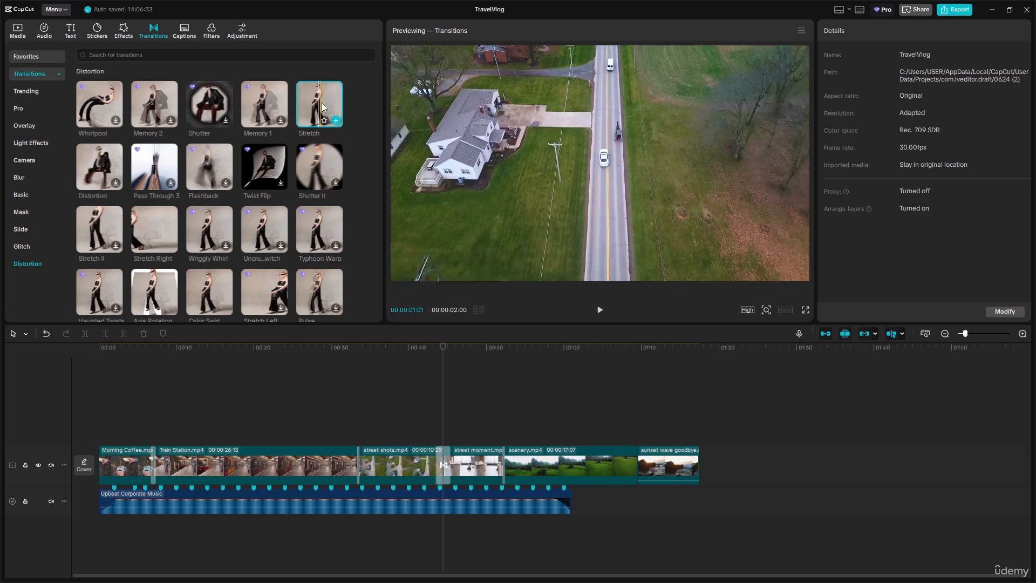
mouse_move(321, 103)
mouse_down()
mouse_move(367, 215)
mouse_move(543, 373)
mouse_move(620, 461)
mouse_move(635, 463)
mouse_up()
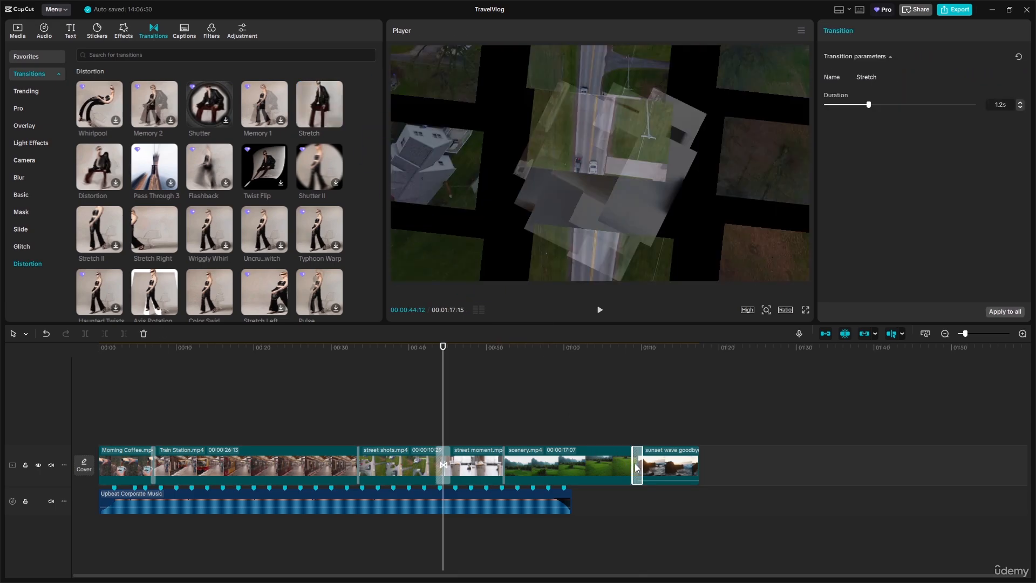
Extend the background music so that it ends together with the last video clip.
click(571, 503)
drag(573, 502, 699, 503)
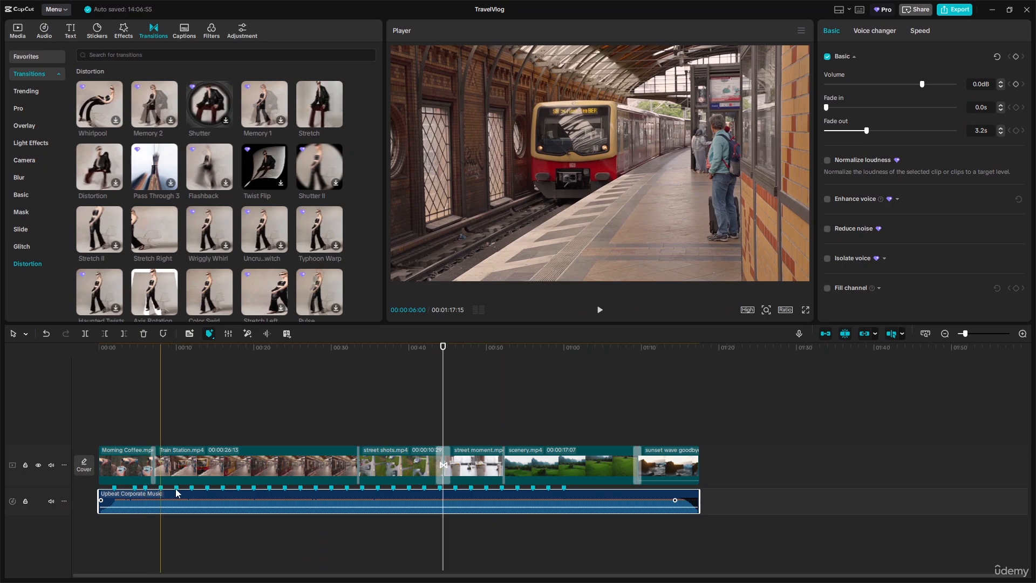
Keyframe a zoom on the scenery clip, with scale 100% at 00:00:55:12 and 222% at 00:01:06:22.
click(524, 462)
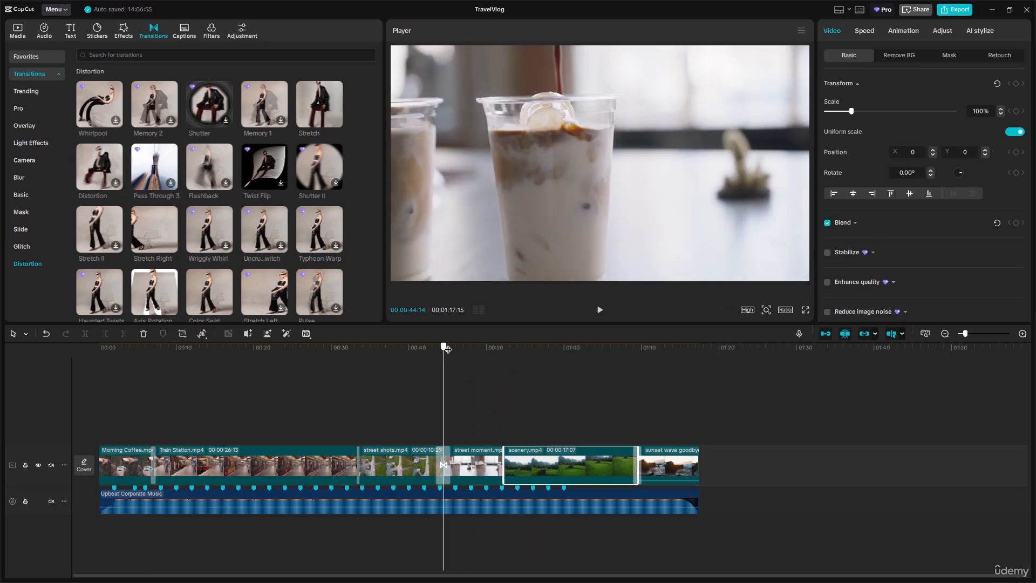
click(551, 365)
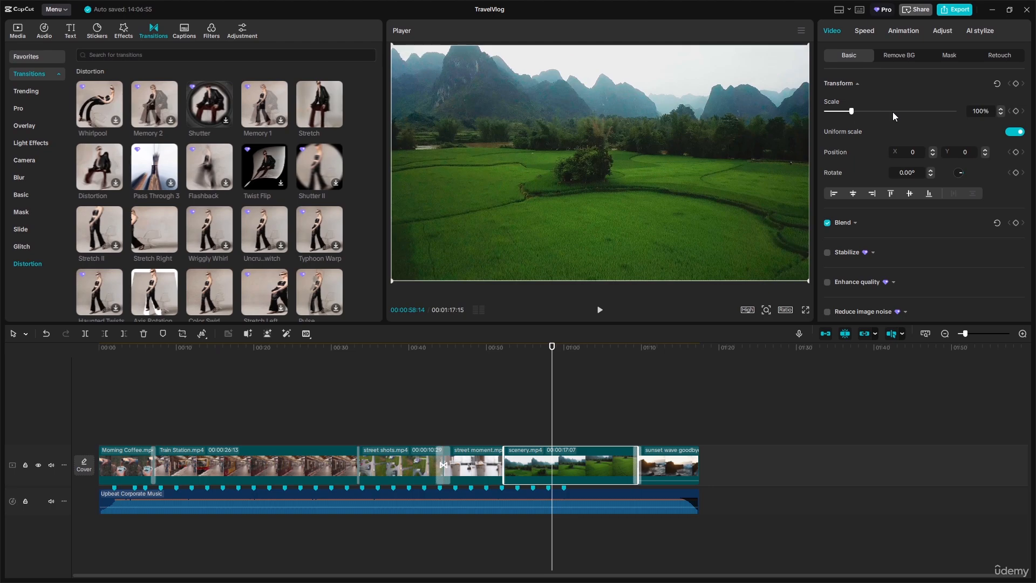
drag(551, 346, 528, 346)
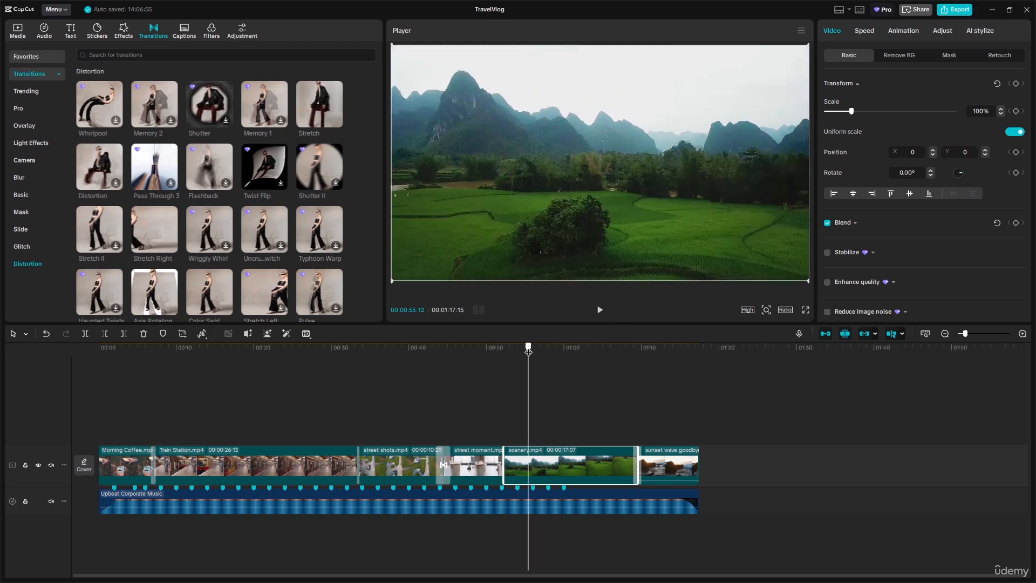
click(1015, 111)
drag(528, 349, 616, 360)
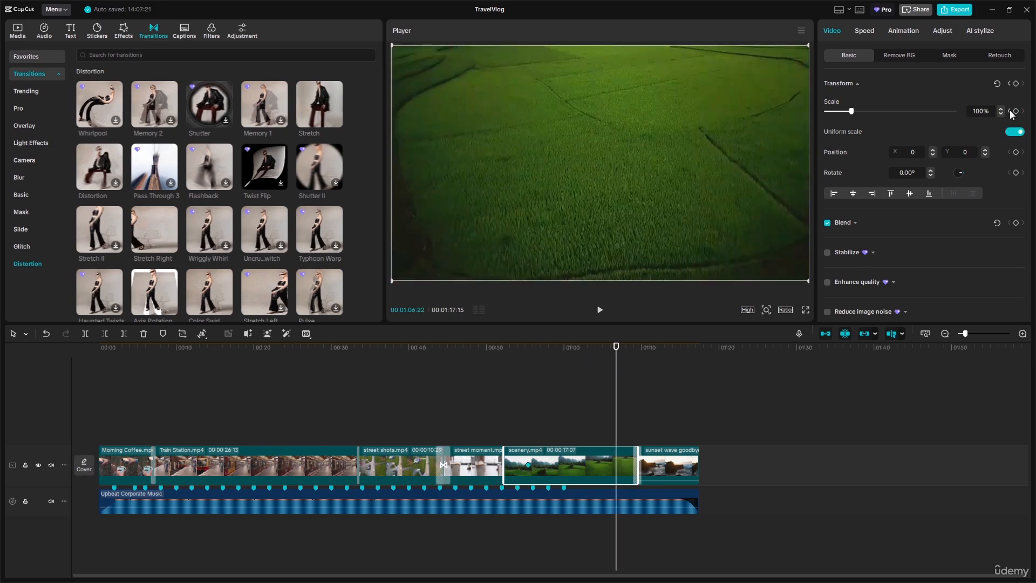
click(1015, 111)
drag(852, 115, 884, 116)
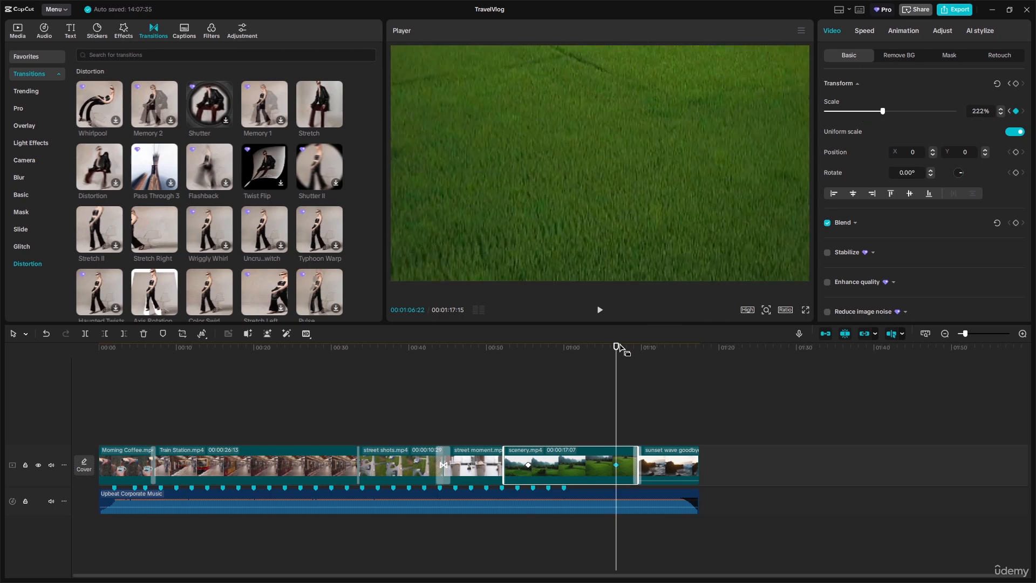
Play back the scenery clip from its start to check the keyframed zoom.
drag(616, 346, 506, 368)
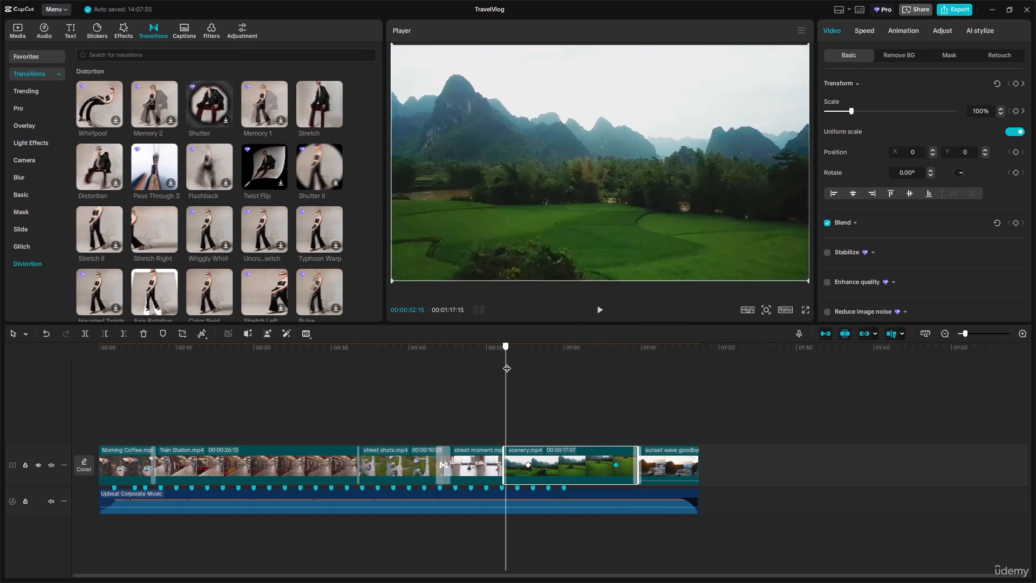
key(space)
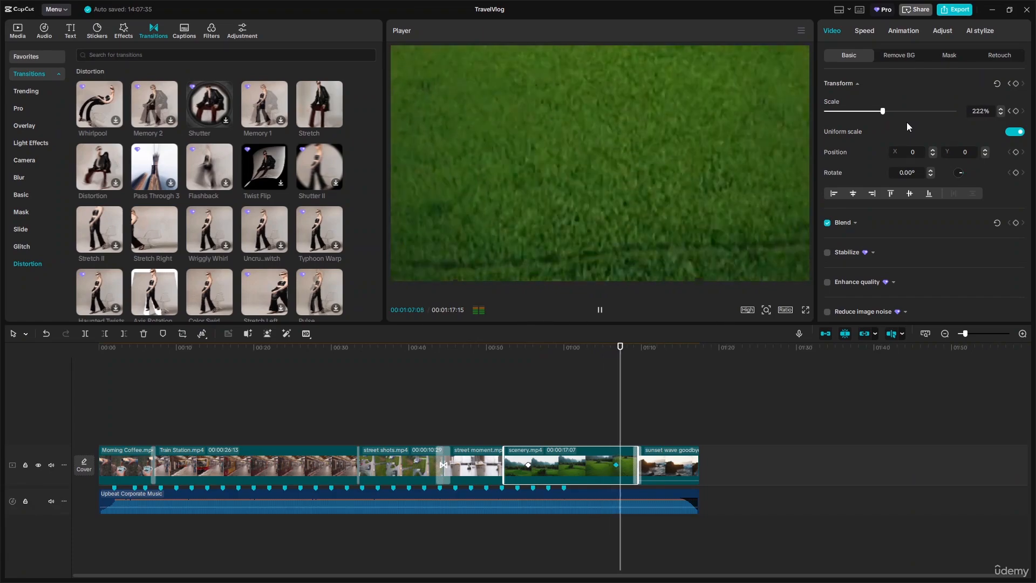
key(space)
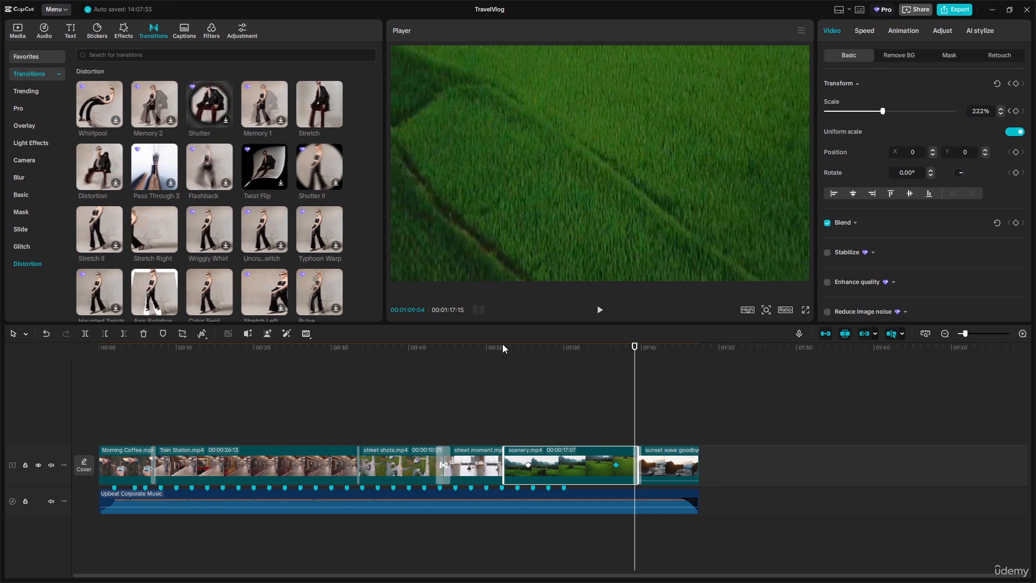
Set the scale at the scenery clip's second keyframe to 148%, check the zoom and restore the detached timeline to its place.
click(617, 468)
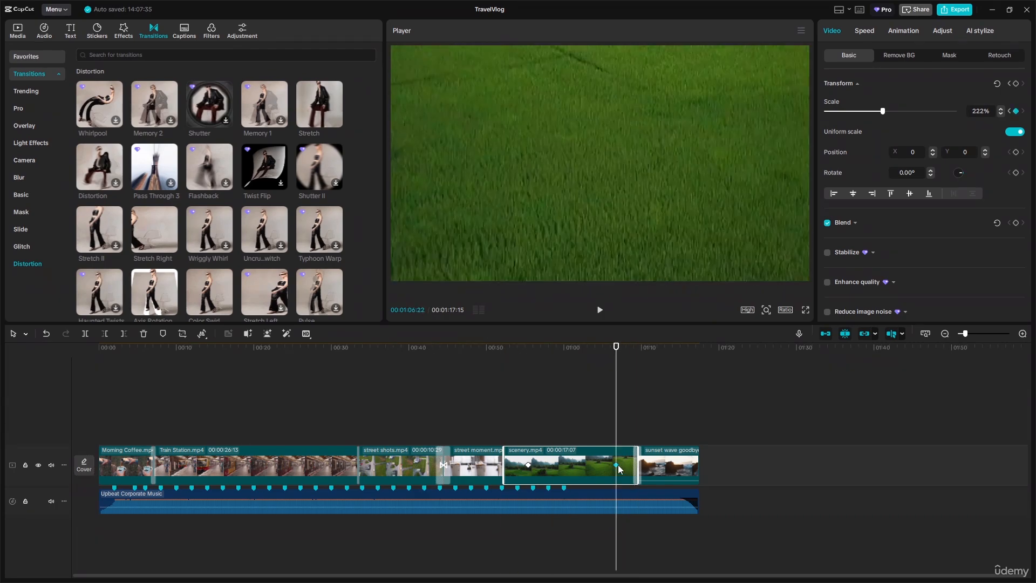
drag(883, 111, 864, 111)
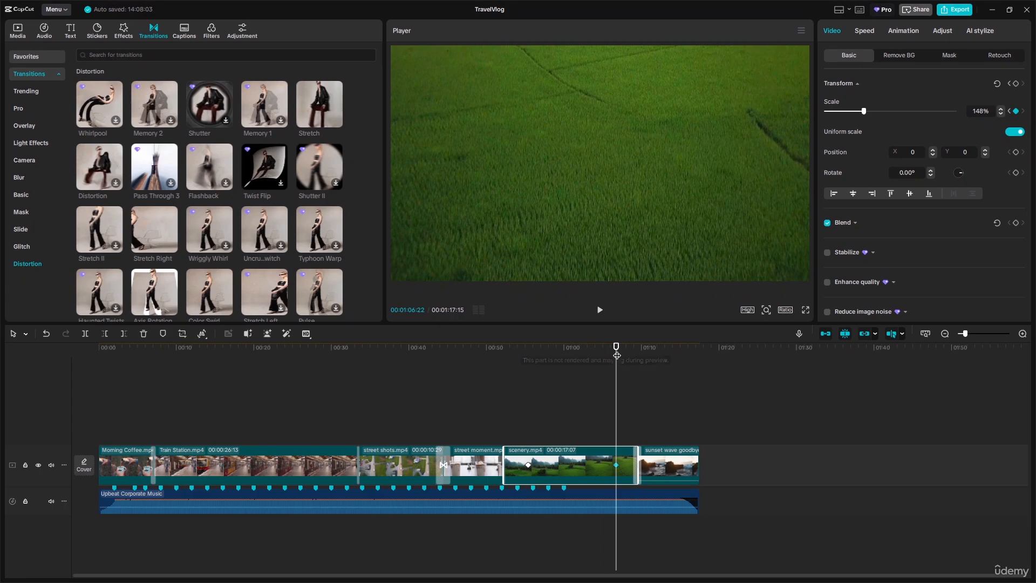
drag(615, 348, 595, 361)
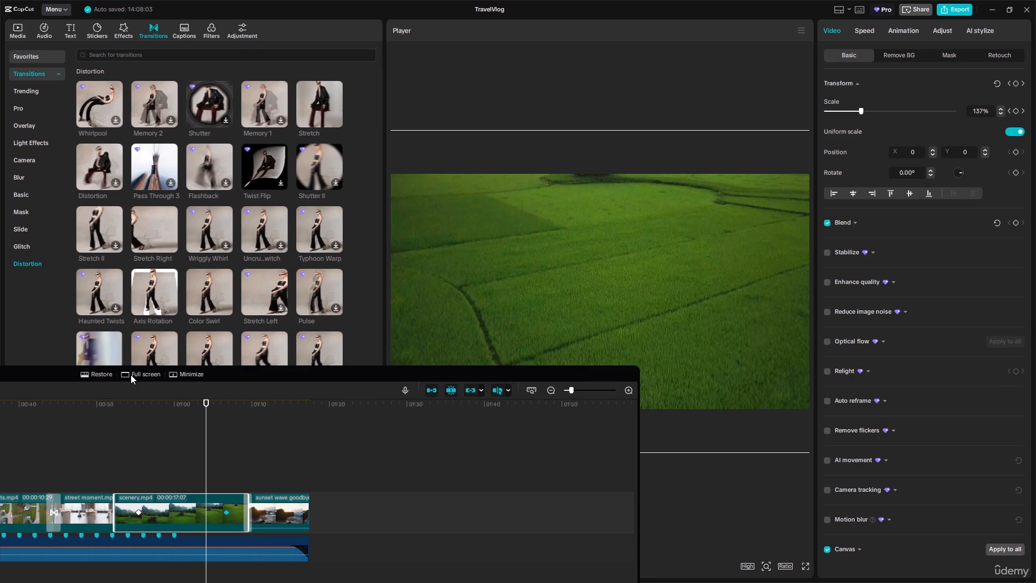
click(105, 374)
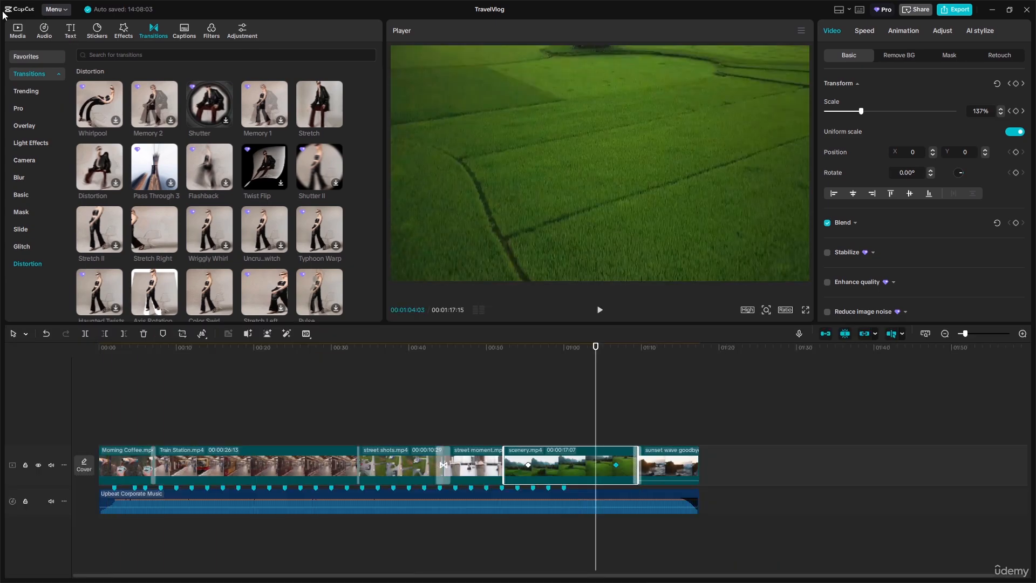
Add a default text clip and place it at the start of the video, lasting about 6 s over the Morning Coffee clip.
click(70, 31)
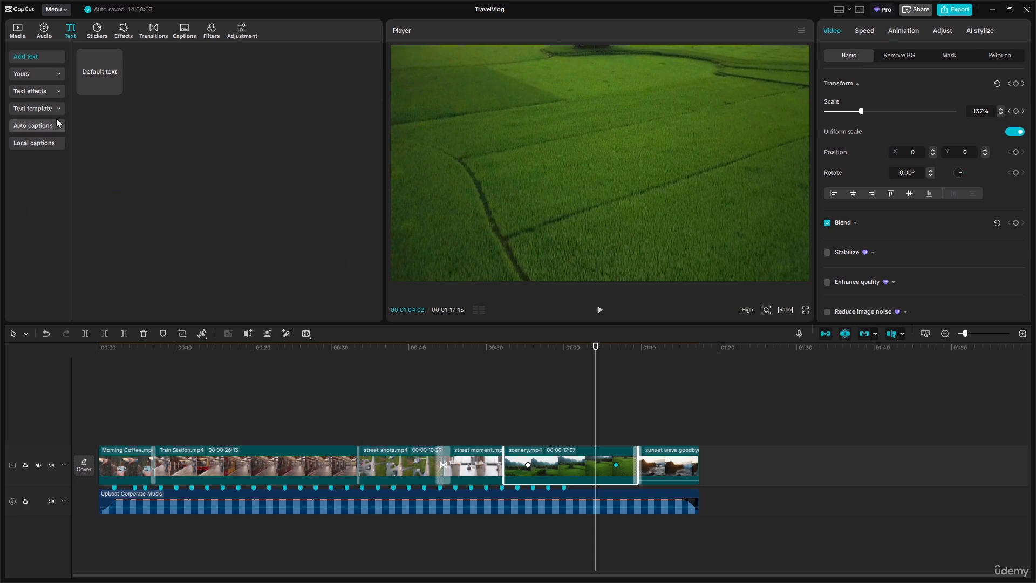
click(102, 77)
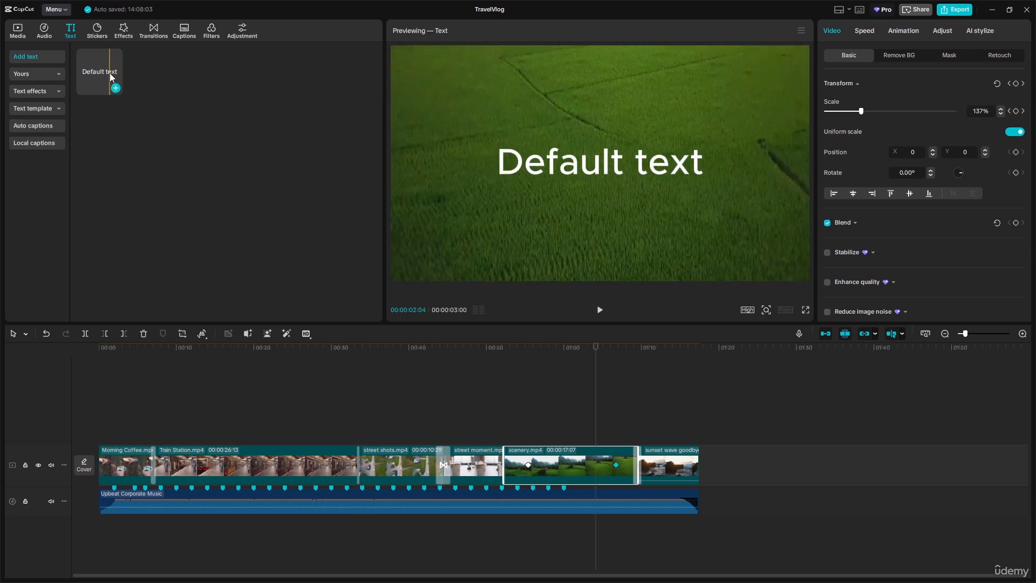
click(109, 73)
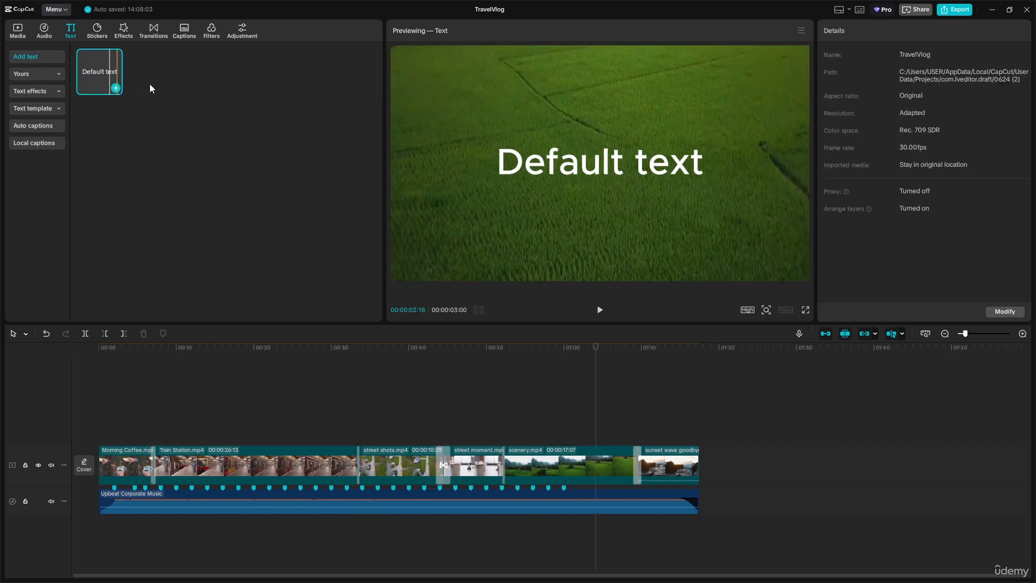
click(116, 88)
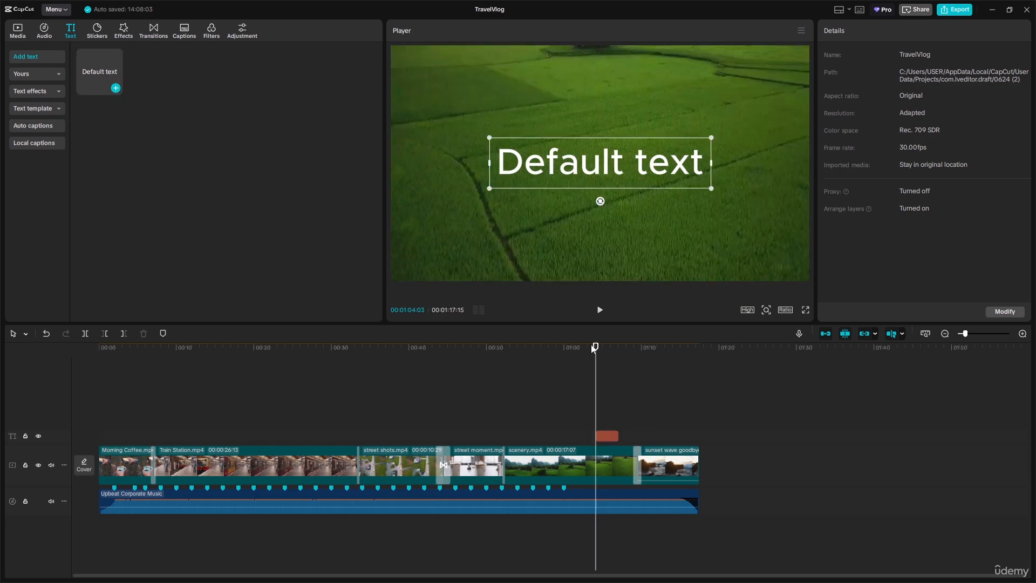
click(610, 436)
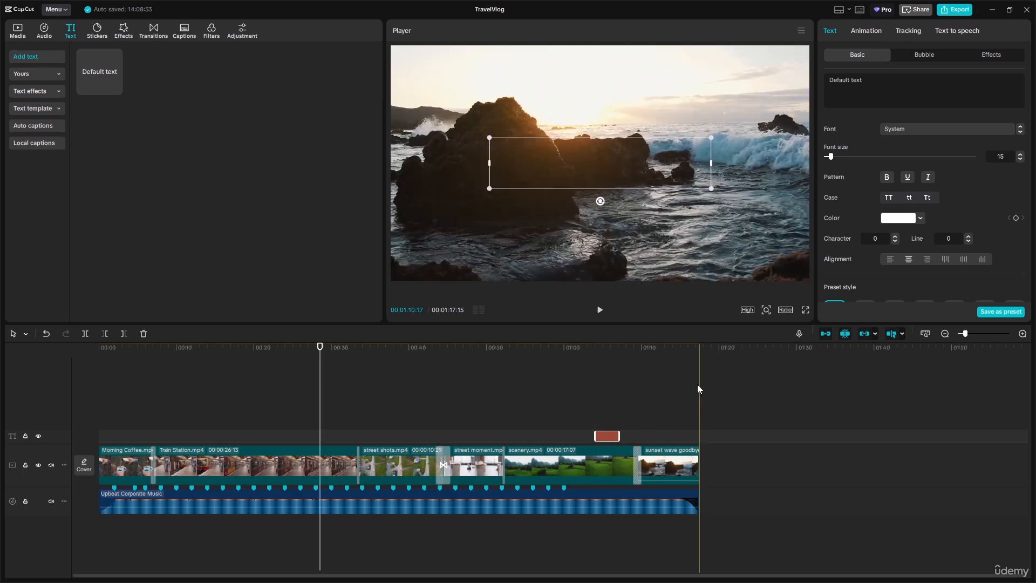
drag(615, 436, 146, 436)
Replace the text with "Day trip to Srimangal......." and show the frame at 00:00:02:00 to check it.
drag(873, 84, 823, 82)
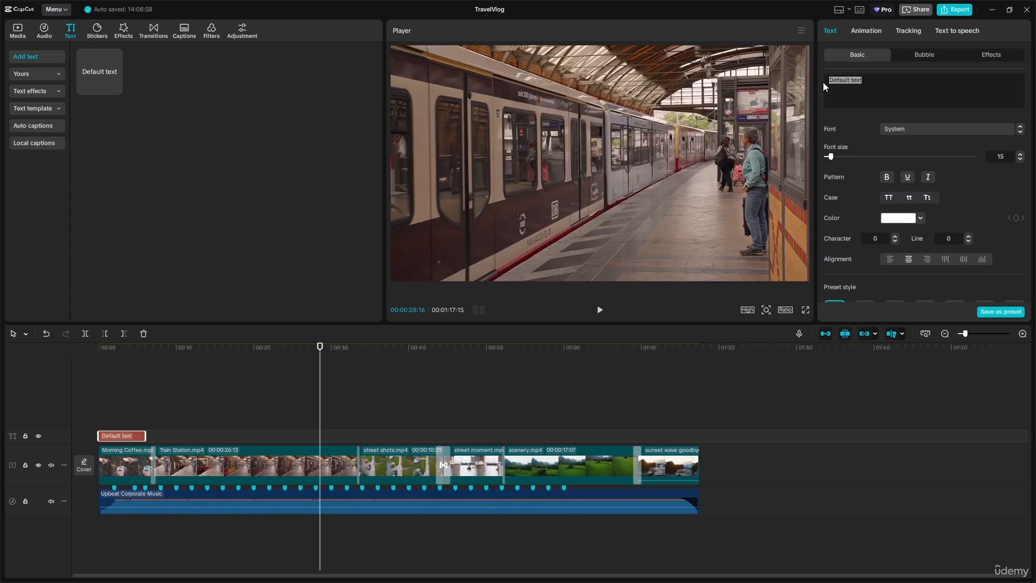
text(D)
text(ay trip to Srimangal.......)
drag(300, 347, 312, 347)
drag(156, 371, 114, 380)
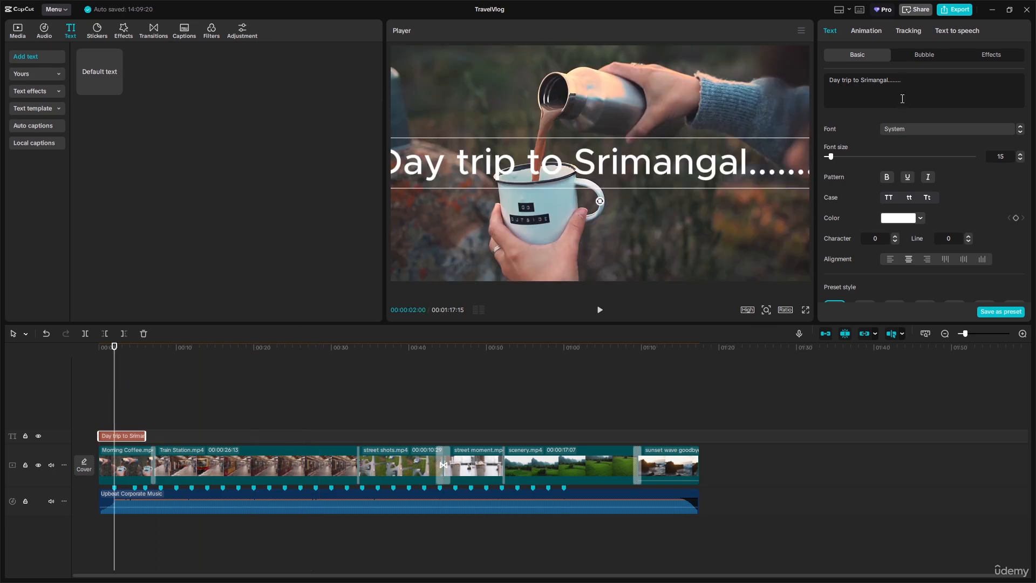
Shorten the title to "Day trip to Srimangal." and set its font size to 11.
key(BackSpace)
key(BackSpace)
key(BackSpace)
key(BackSpace)
key(BackSpace)
key(BackSpace)
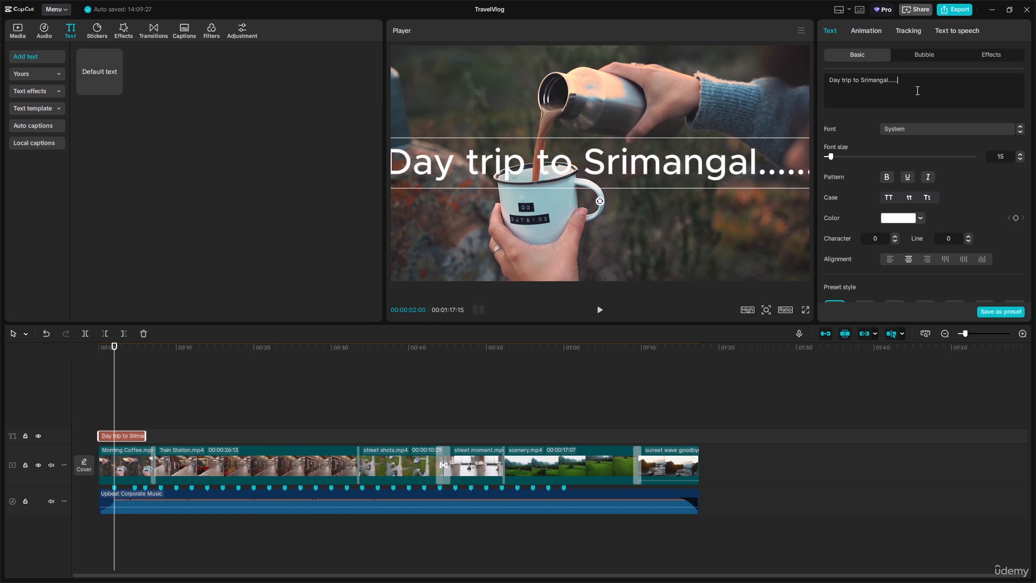
drag(836, 157, 830, 161)
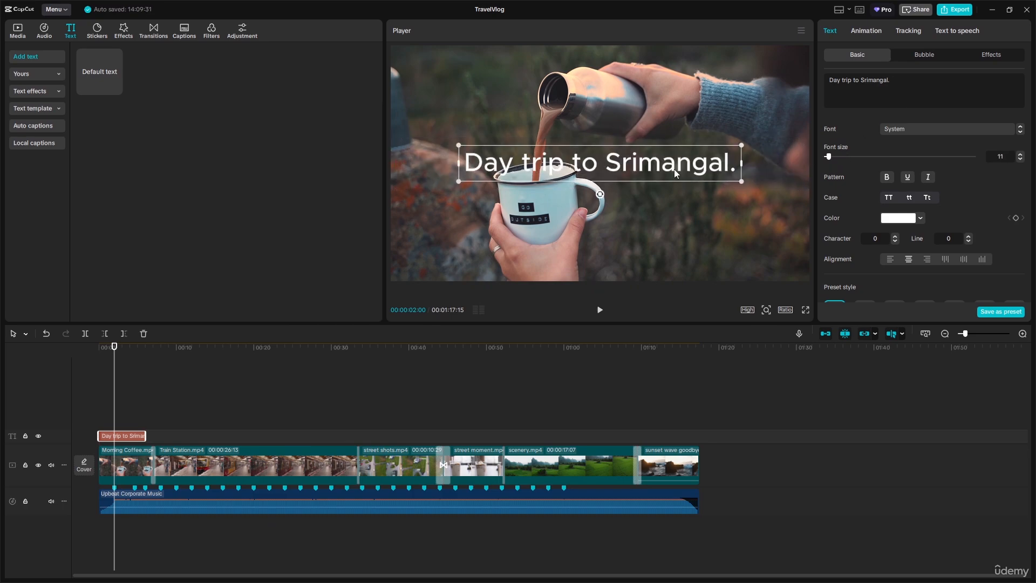
Move the opening title to the lower part of the frame, apply the Fade In entrance animation and preview it.
drag(674, 169, 665, 261)
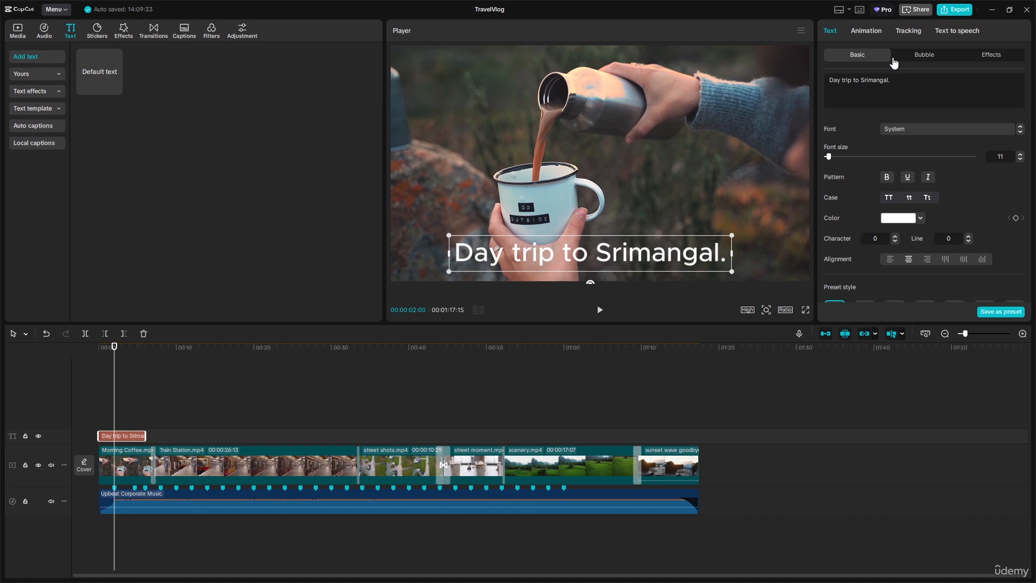
click(867, 31)
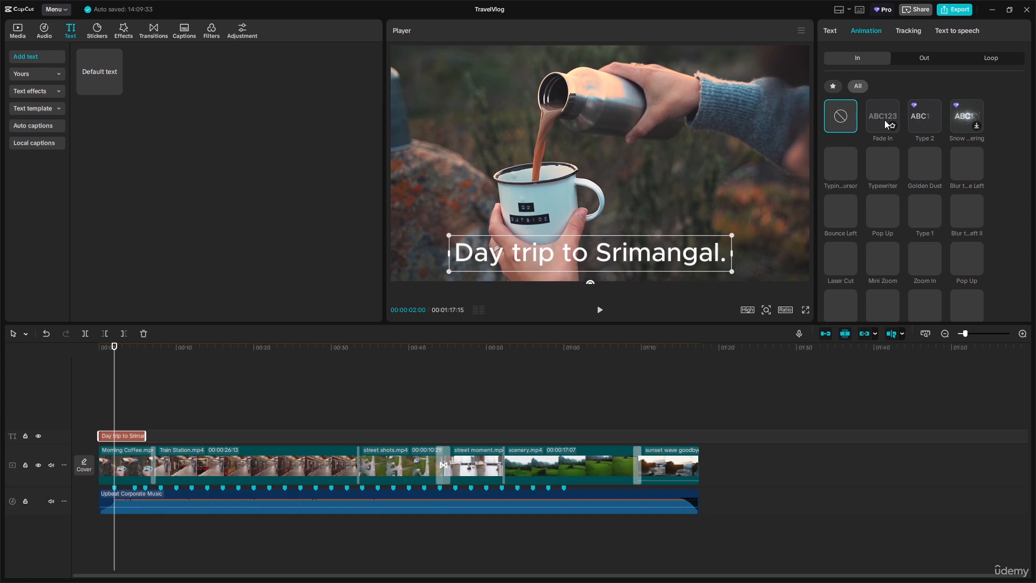
click(882, 115)
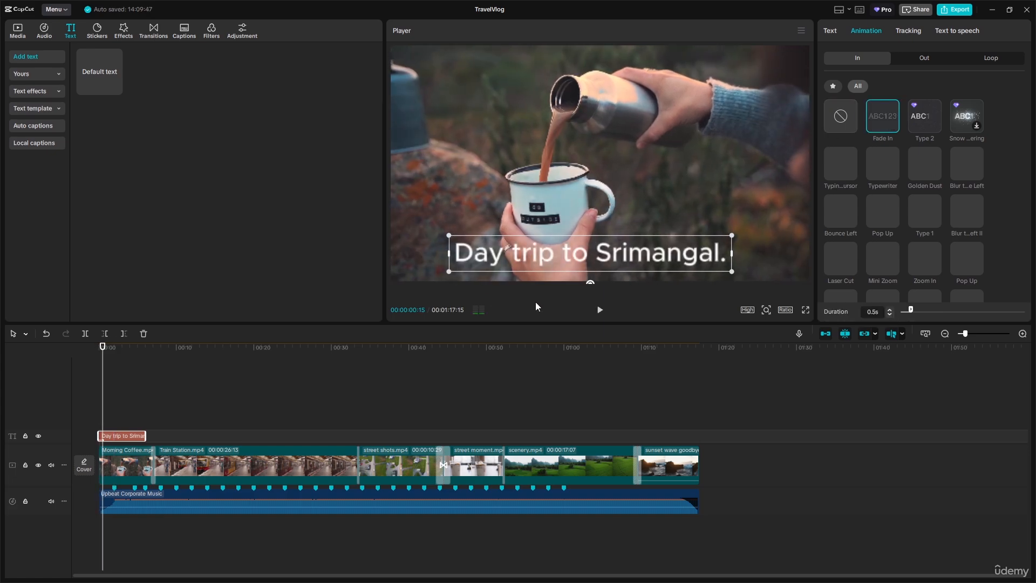
click(600, 309)
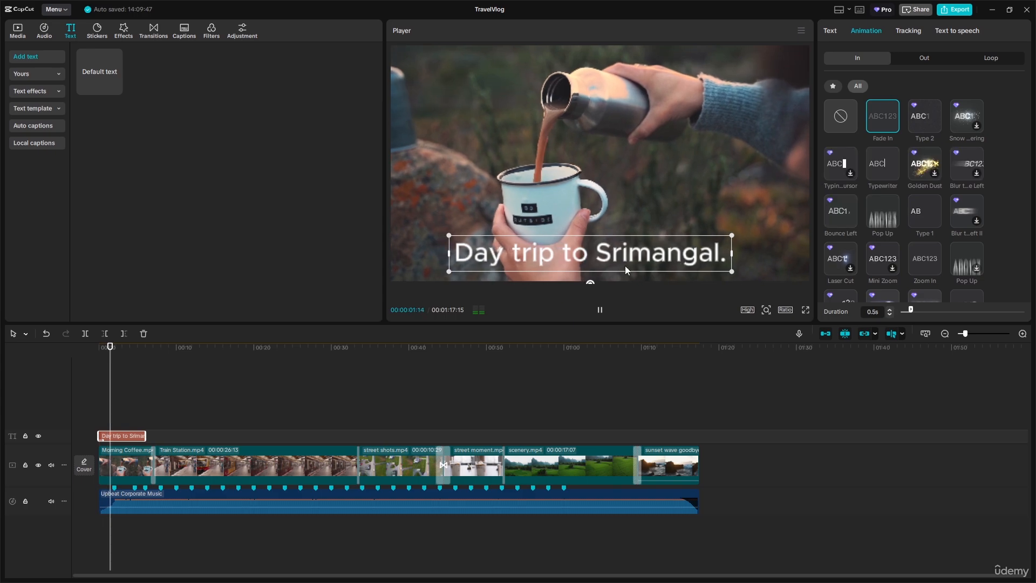
click(884, 115)
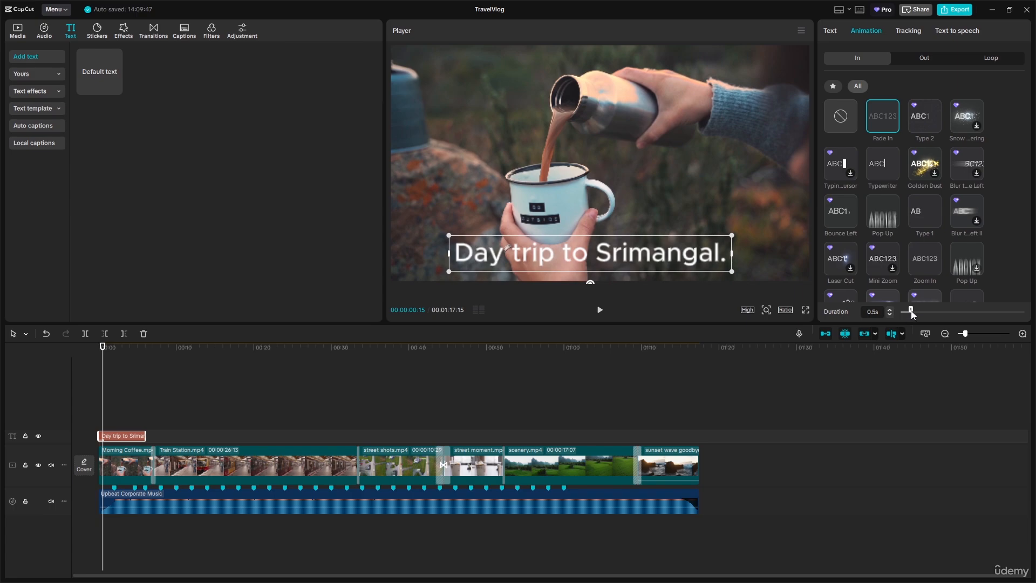
Set the title's entrance animation duration to 1.6 s, preview it from the start and switch the animation to Typewriter.
drag(910, 310, 932, 309)
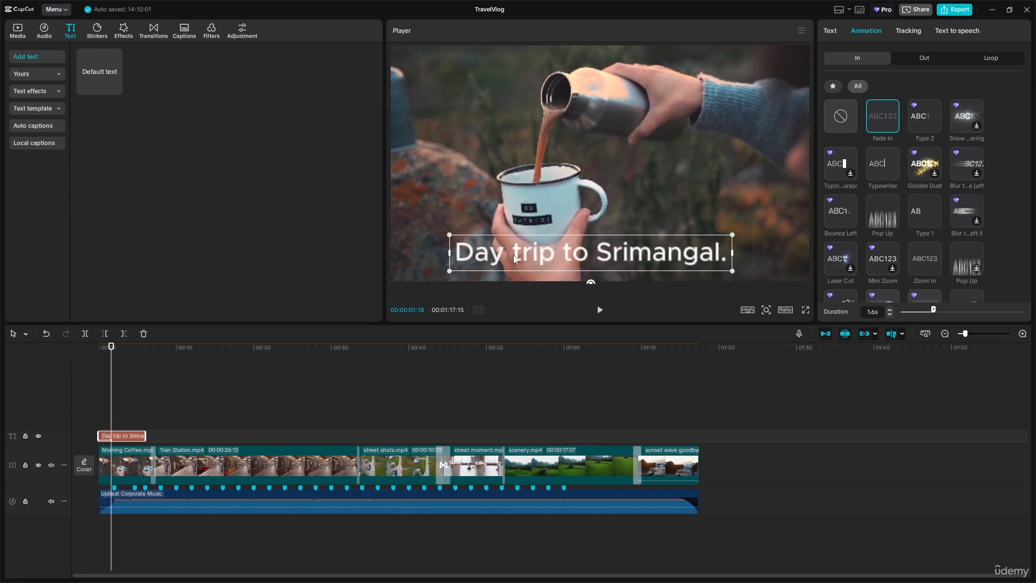
drag(106, 349, 88, 349)
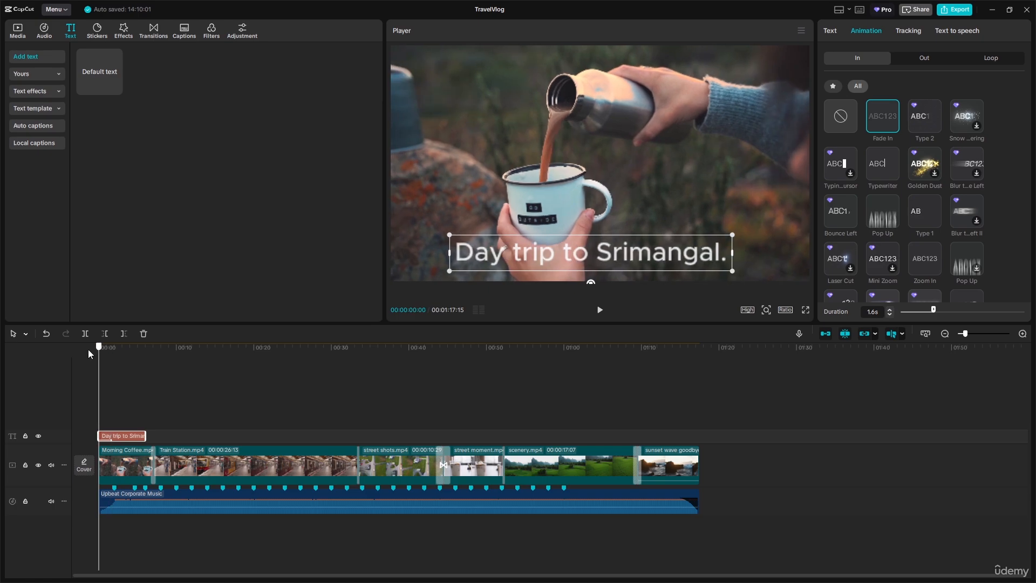
click(599, 311)
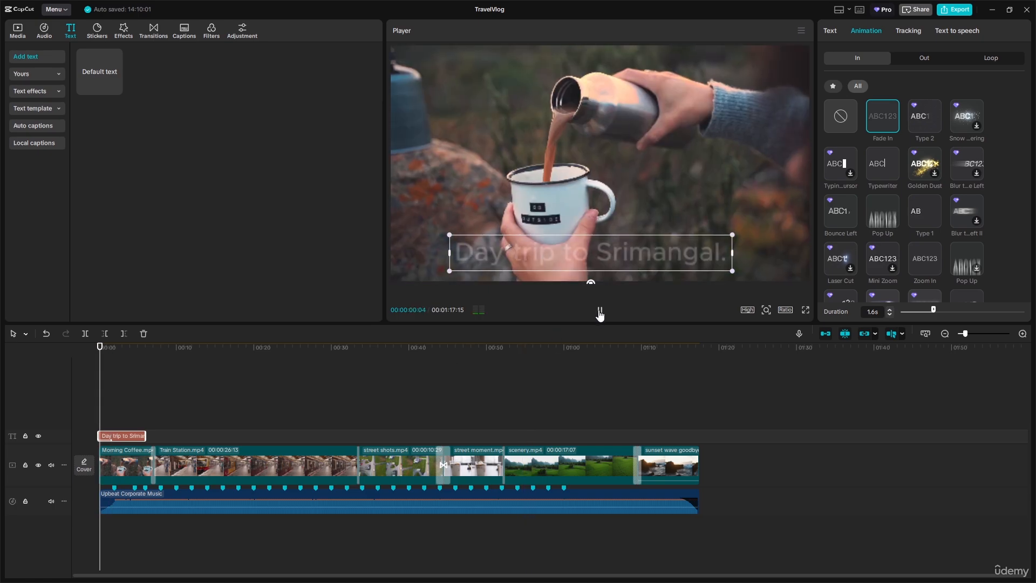
click(881, 166)
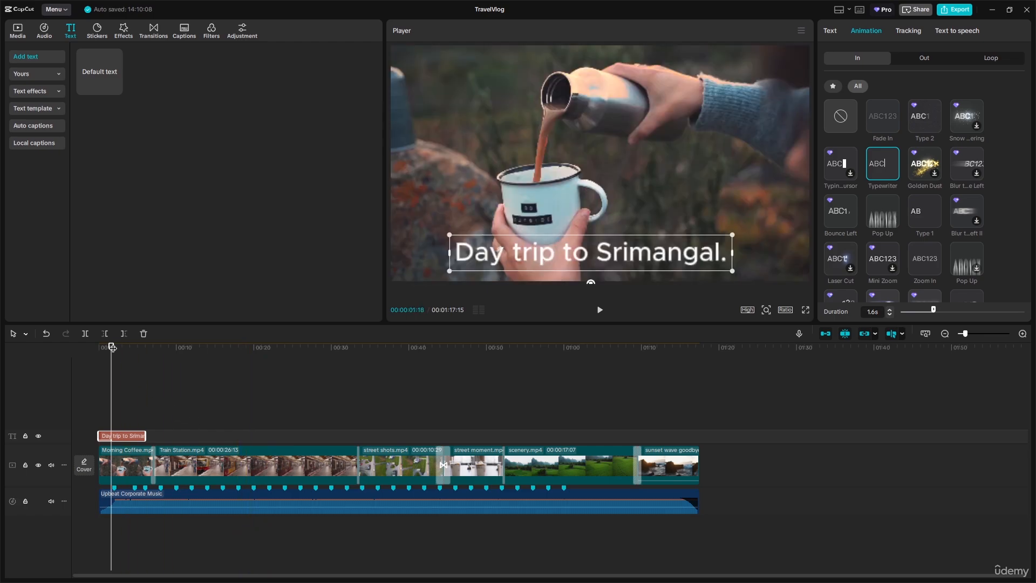
Add a default text clip at 00:00:54:27 over the scenery clip and move the text to the lower part of the frame.
drag(113, 347, 536, 371)
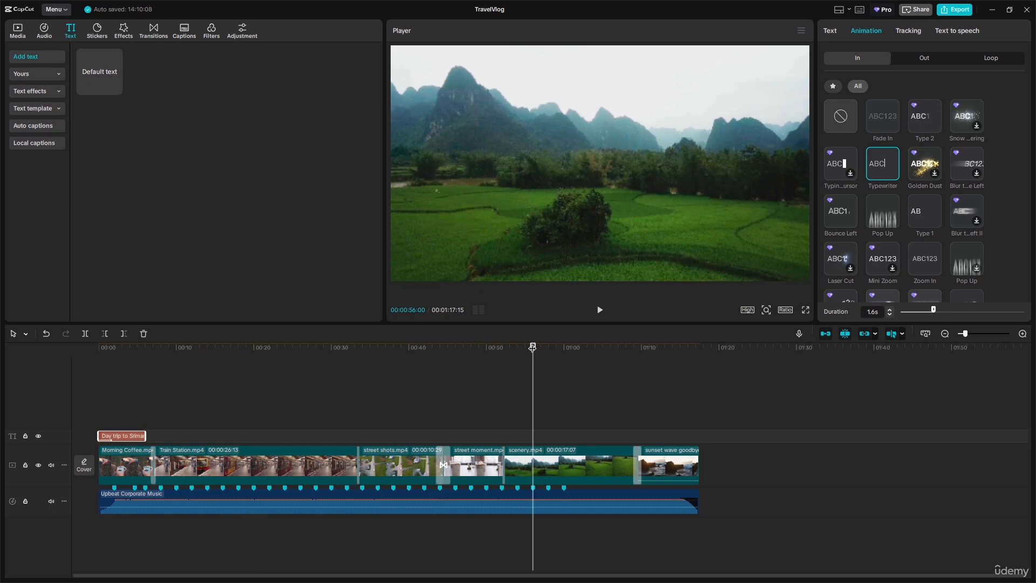
drag(532, 346, 524, 348)
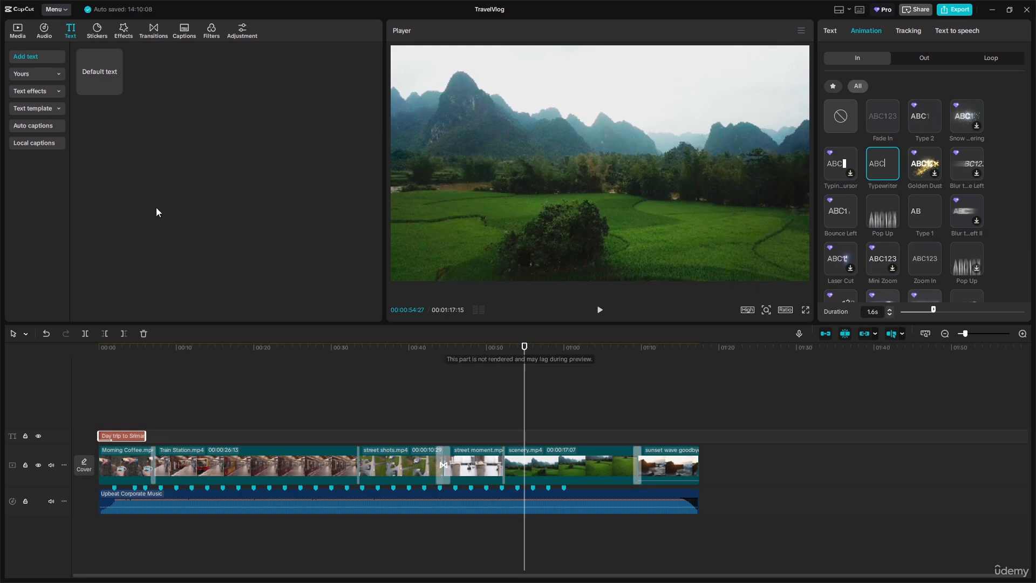
mouse_move(89, 82)
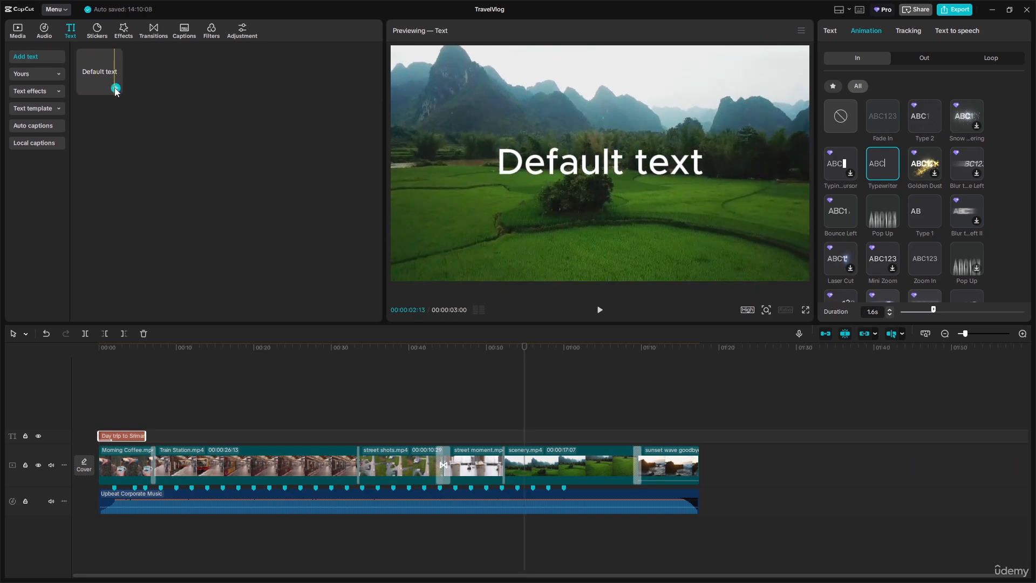
click(115, 88)
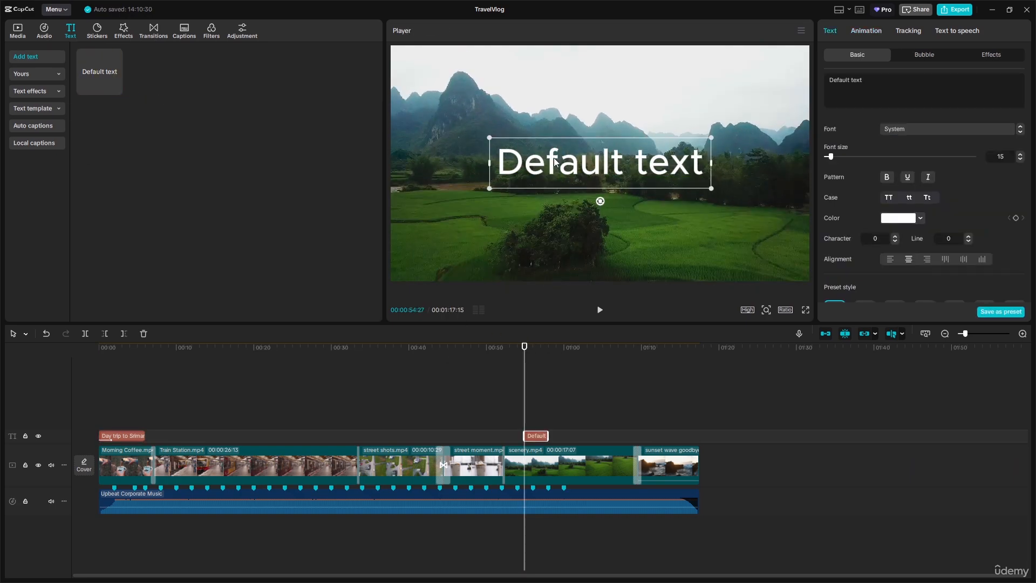
drag(556, 161, 562, 253)
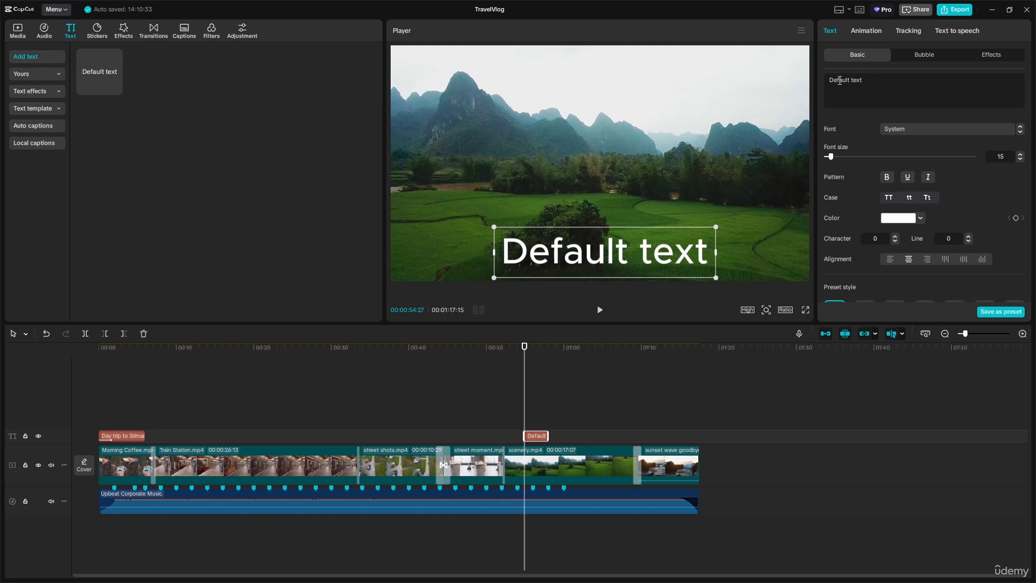
Replace the scenery caption's default text with "Green Village at 10:30 AM" and set its font size to 9.
drag(904, 78, 806, 85)
key(BackSpace)
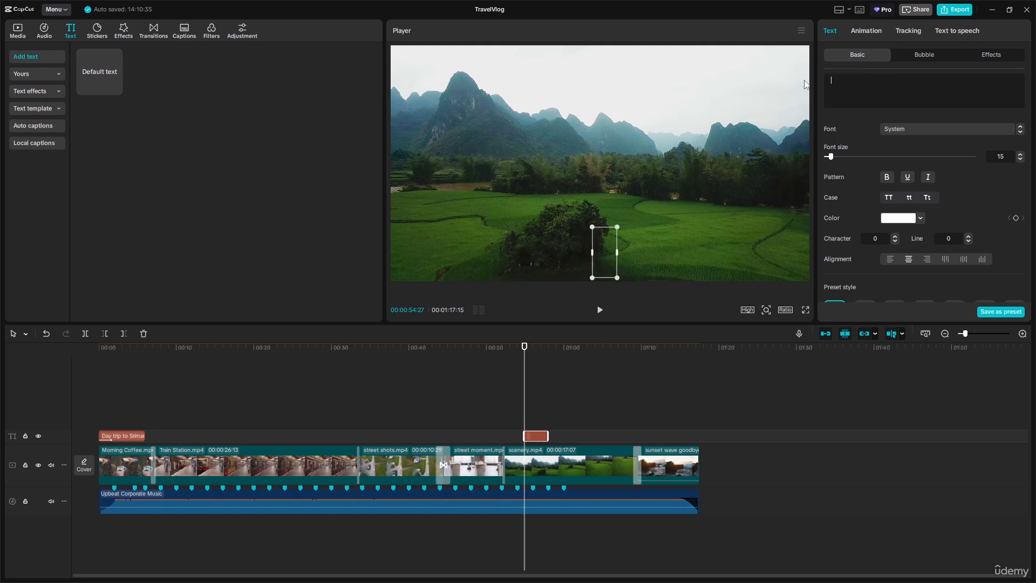
text(Gree)
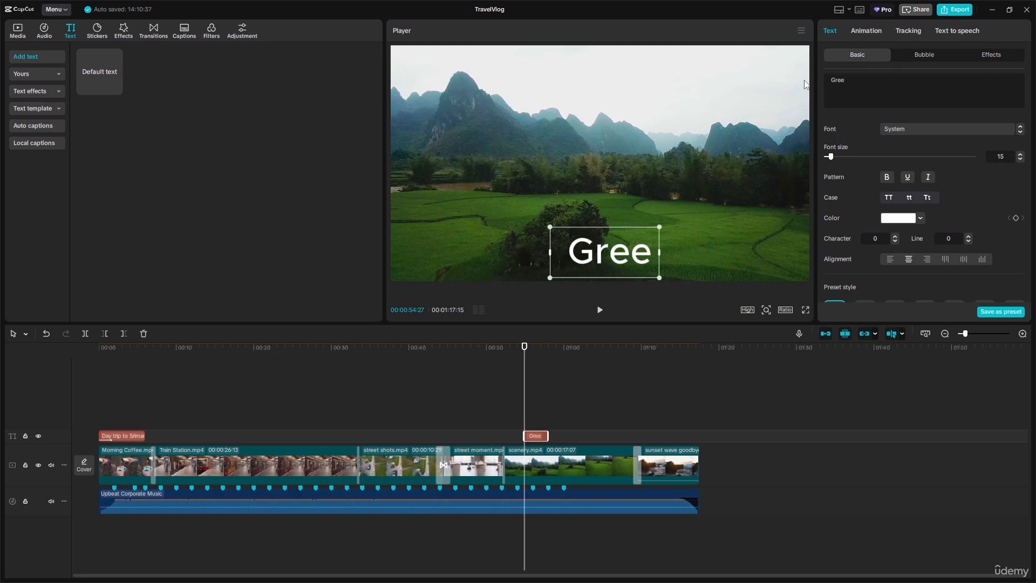
text(n)
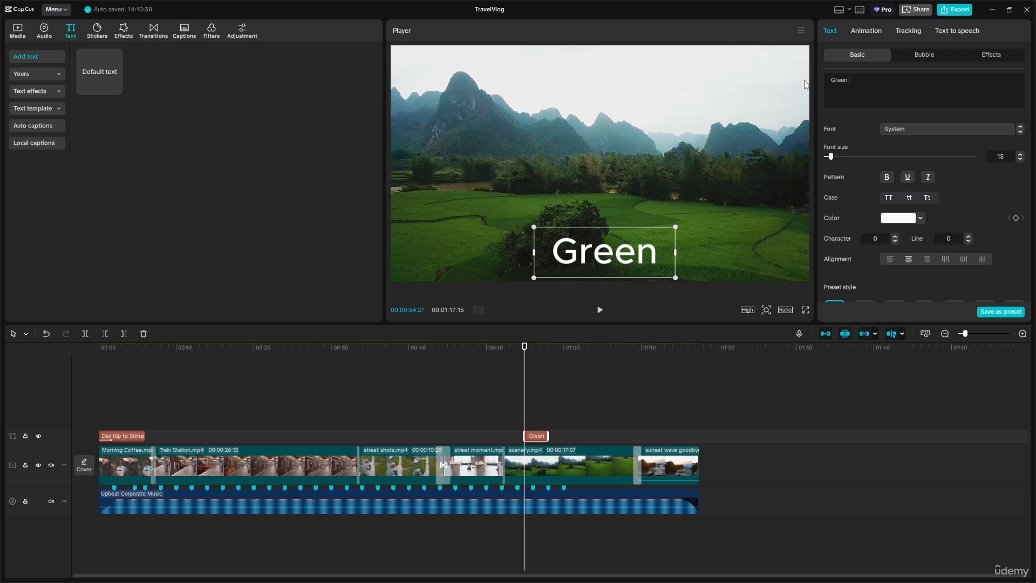
text( Vill)
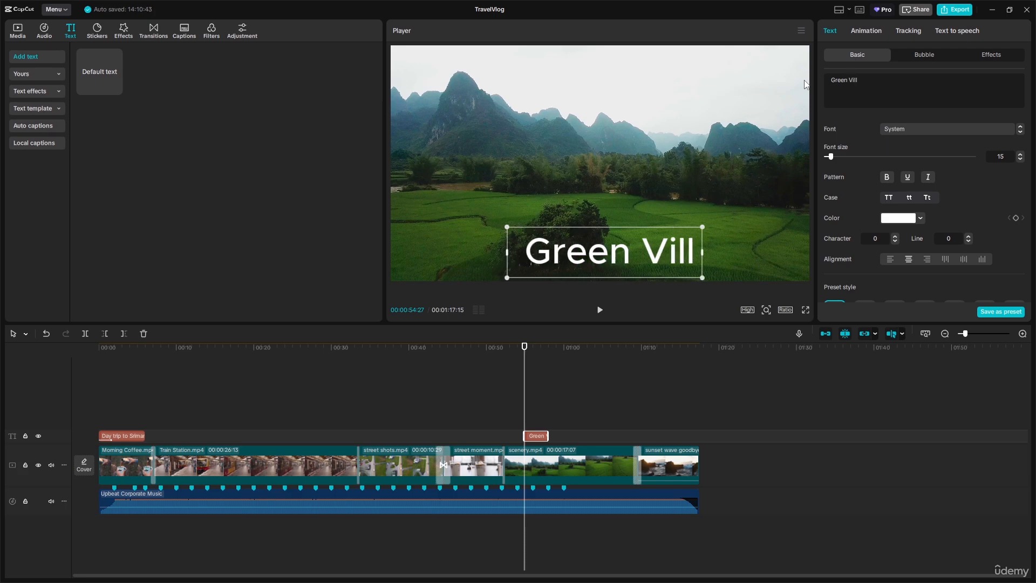
text(age at)
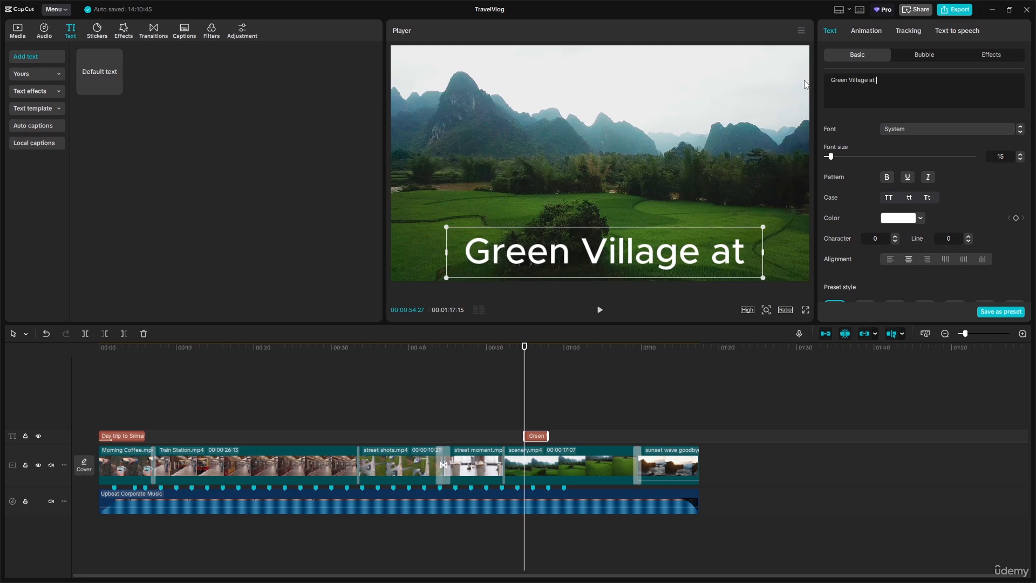
text( 10)
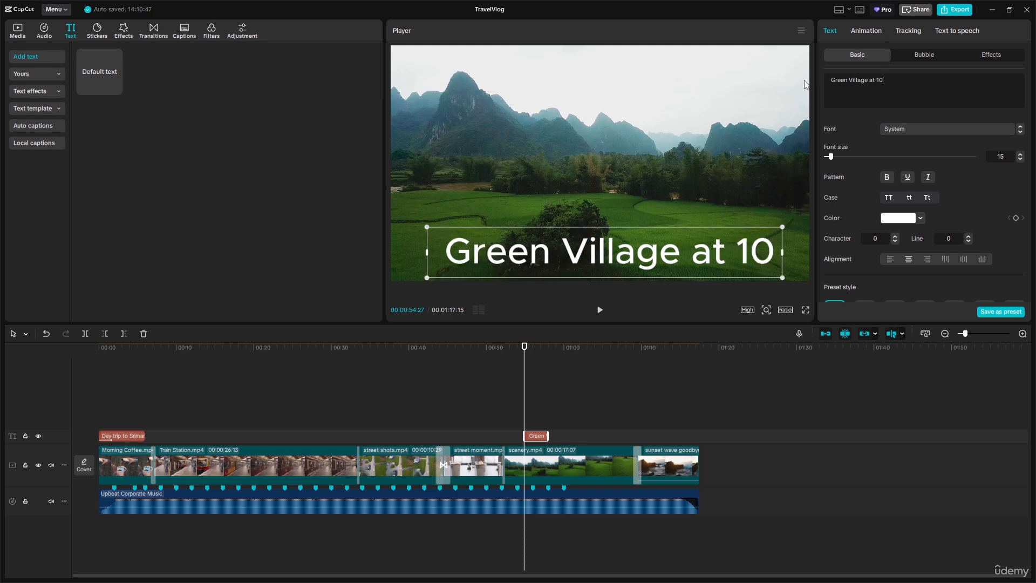
text(:)
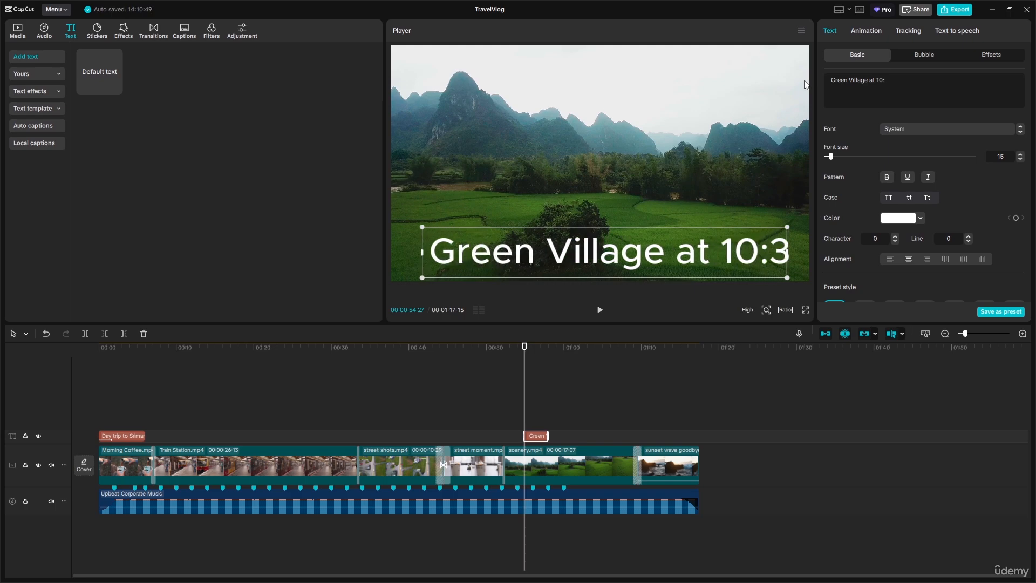
text(30 )
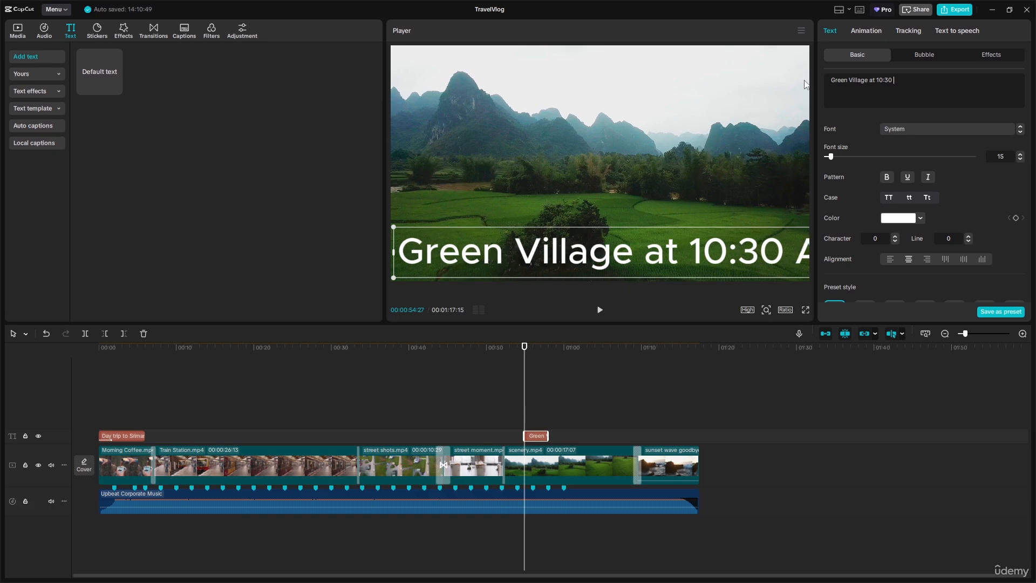
text(Am)
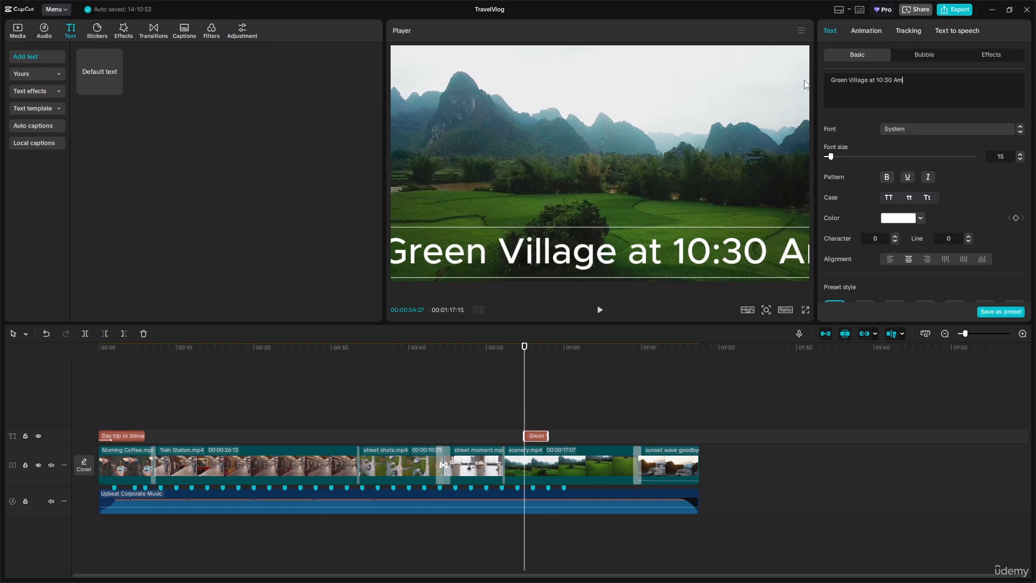
key(BackSpace)
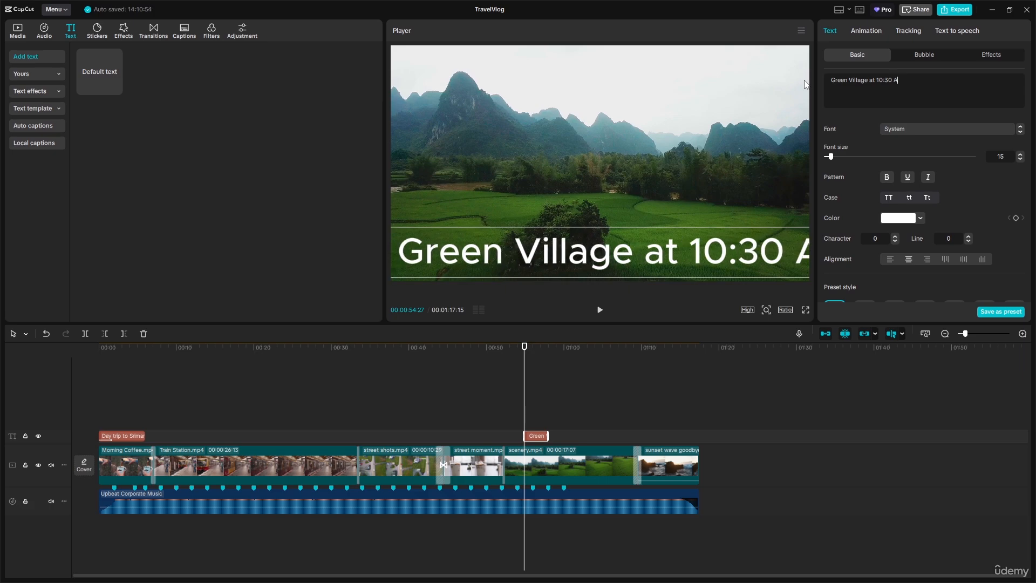
text(M)
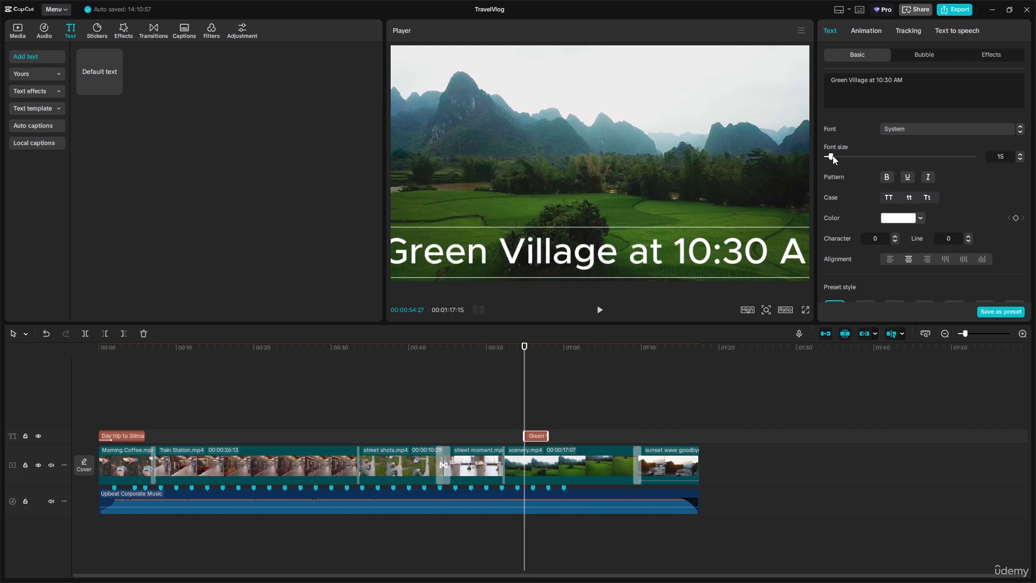
drag(833, 156, 827, 157)
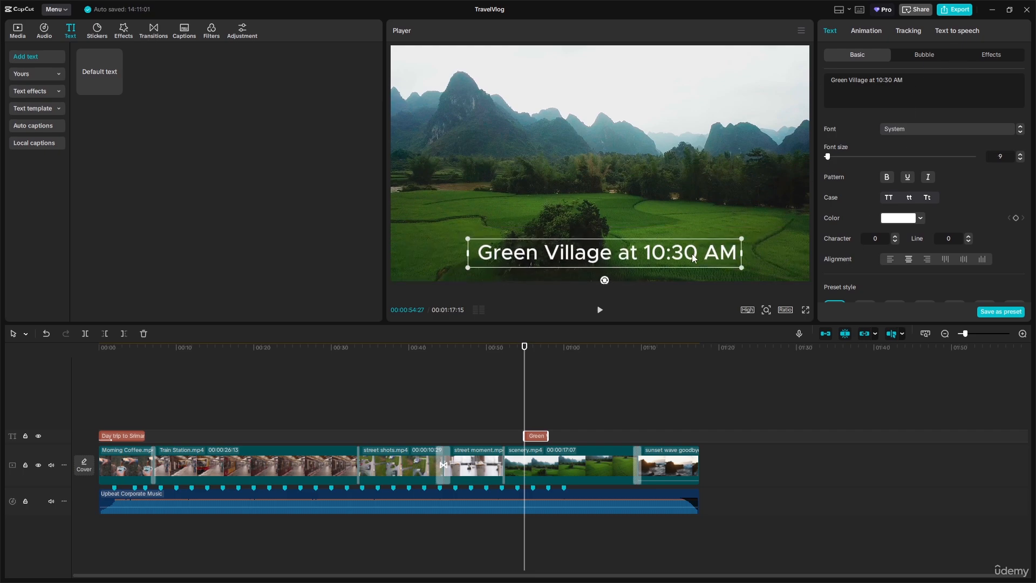
Apply the black preset style with a white outline to the scenery caption, scaling it to 93% at position X 47, Y -956.
scroll(915, 248, down, 2)
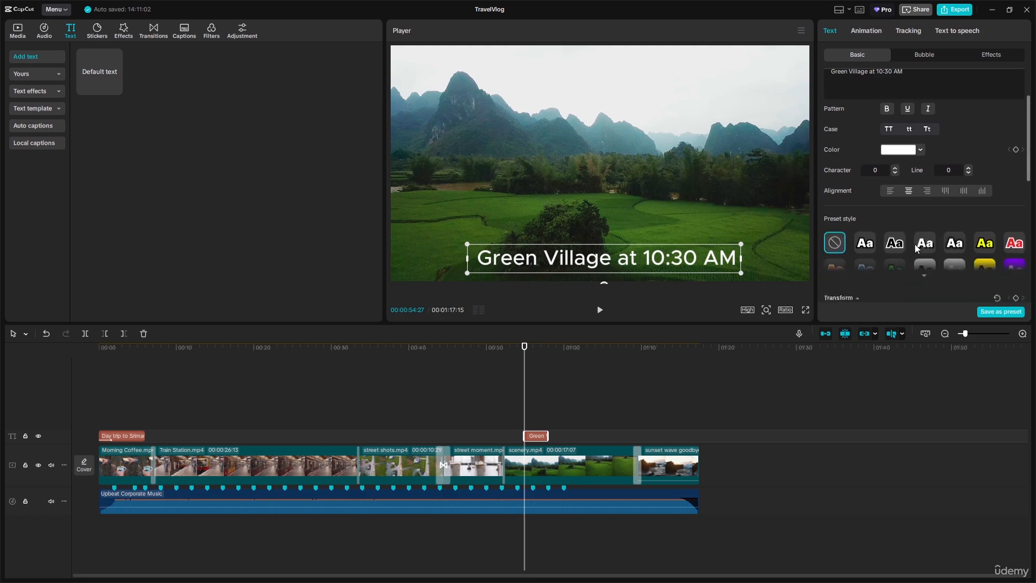
scroll(915, 248, down, 2)
click(895, 171)
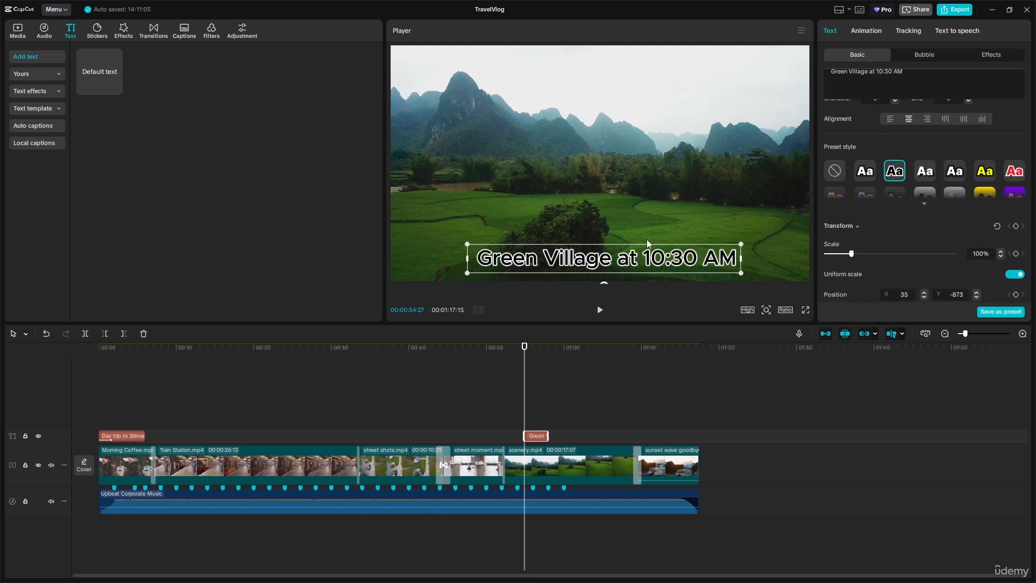
drag(740, 244, 728, 247)
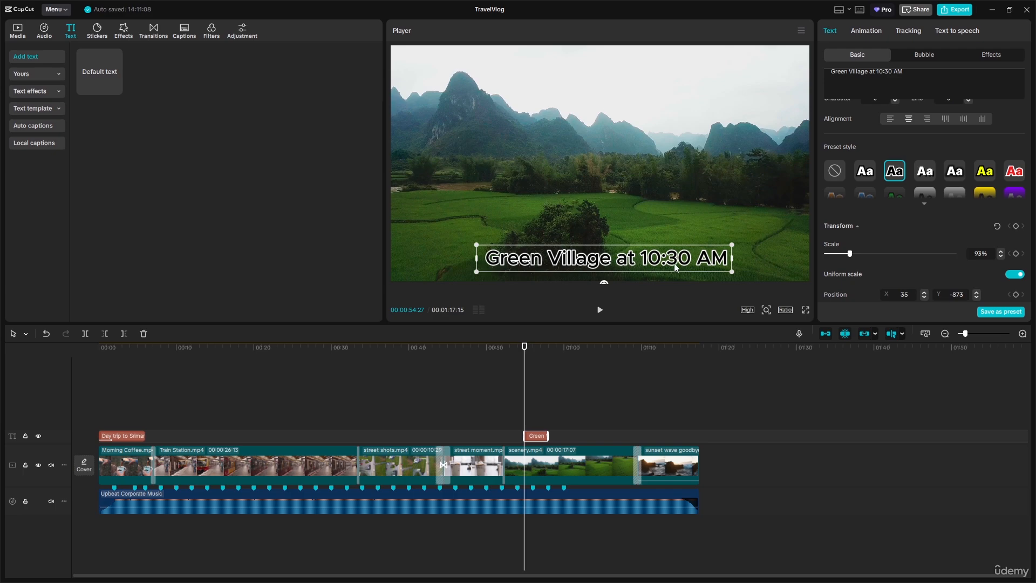
drag(675, 264, 656, 274)
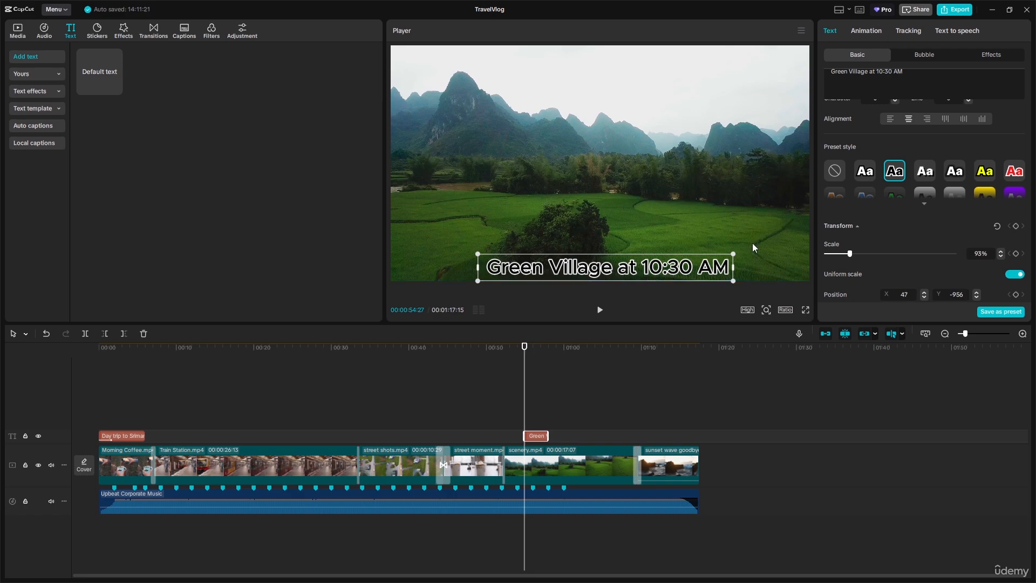
Give the scenery caption a 0.7 s Pop Up entrance animation and extend its clip to about 8 s, checking the playback.
click(870, 32)
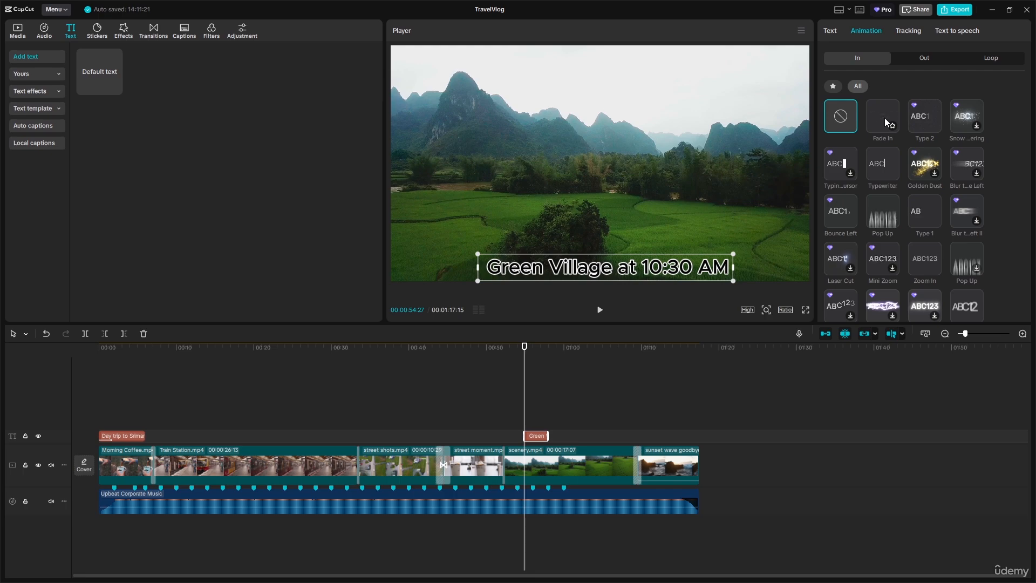
click(882, 216)
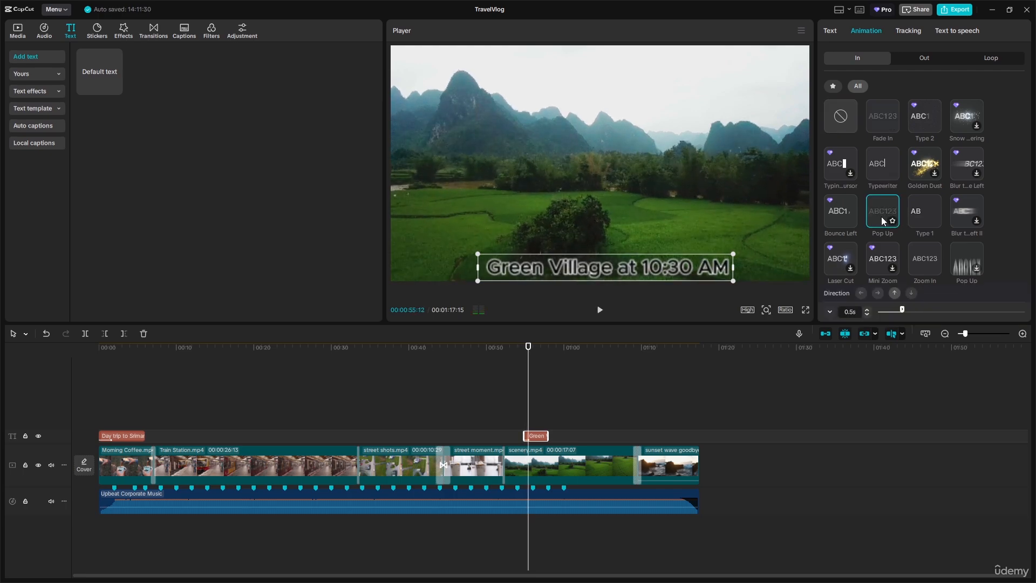
drag(902, 310, 911, 310)
drag(548, 436, 582, 434)
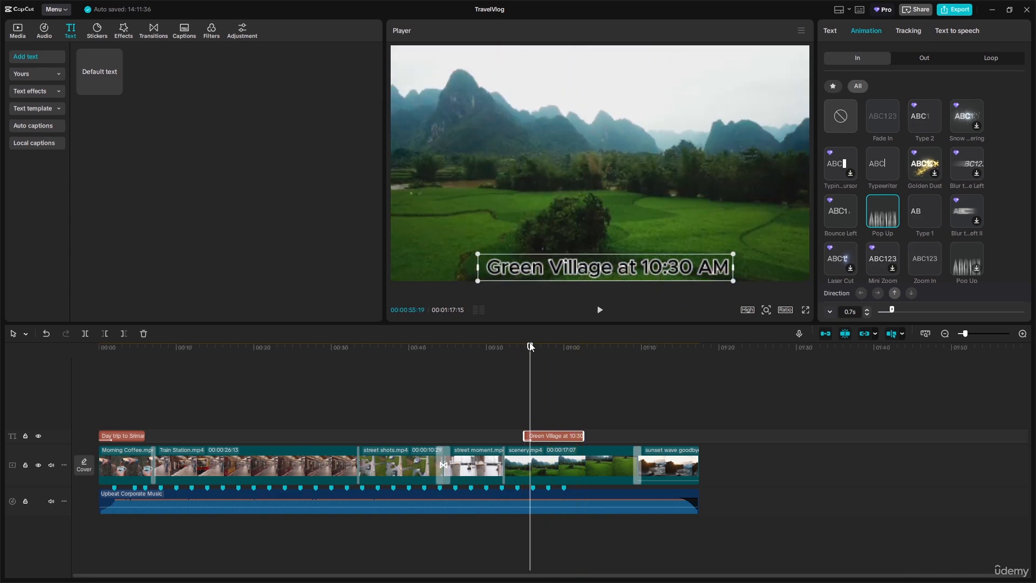
drag(530, 347, 511, 347)
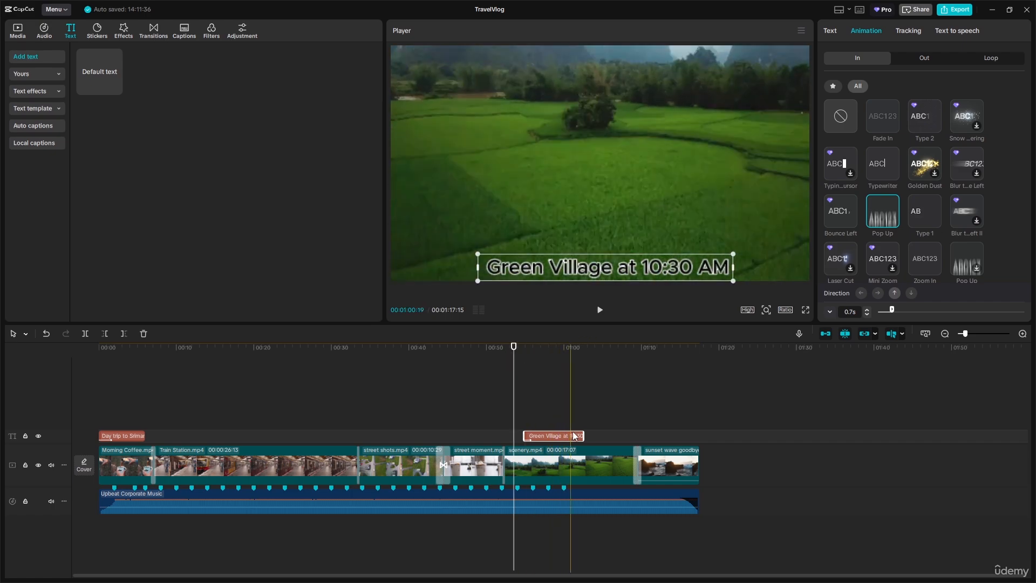
Set the "Green Village at 10:30 AM" caption's font to Anton, with the playhead over the caption.
click(831, 31)
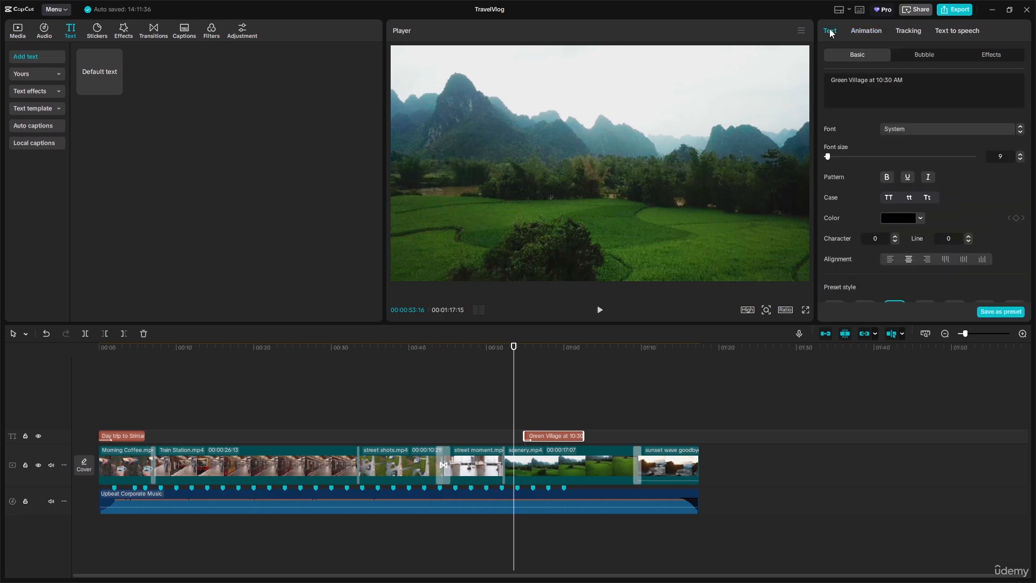
click(938, 130)
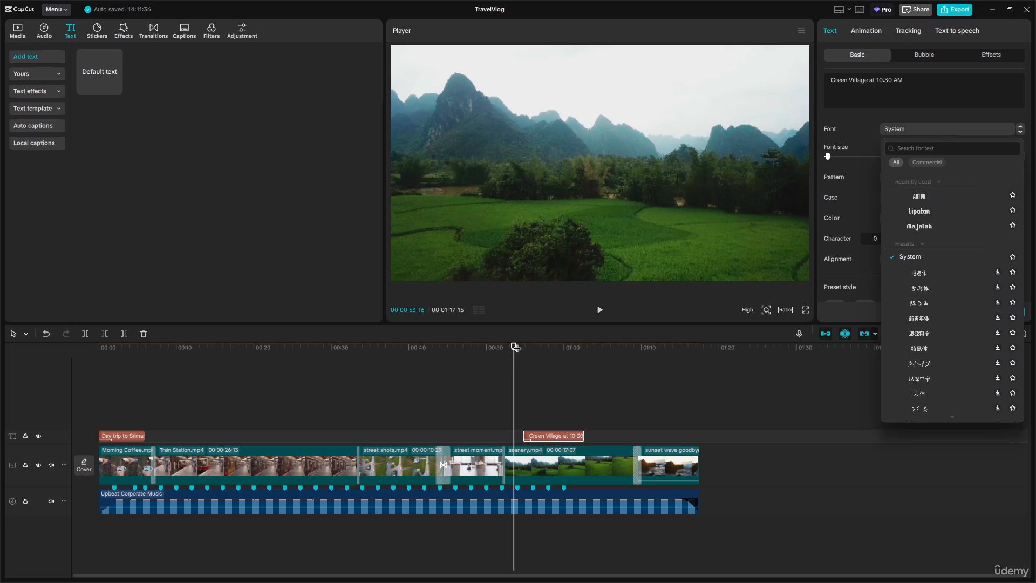
drag(514, 346, 529, 346)
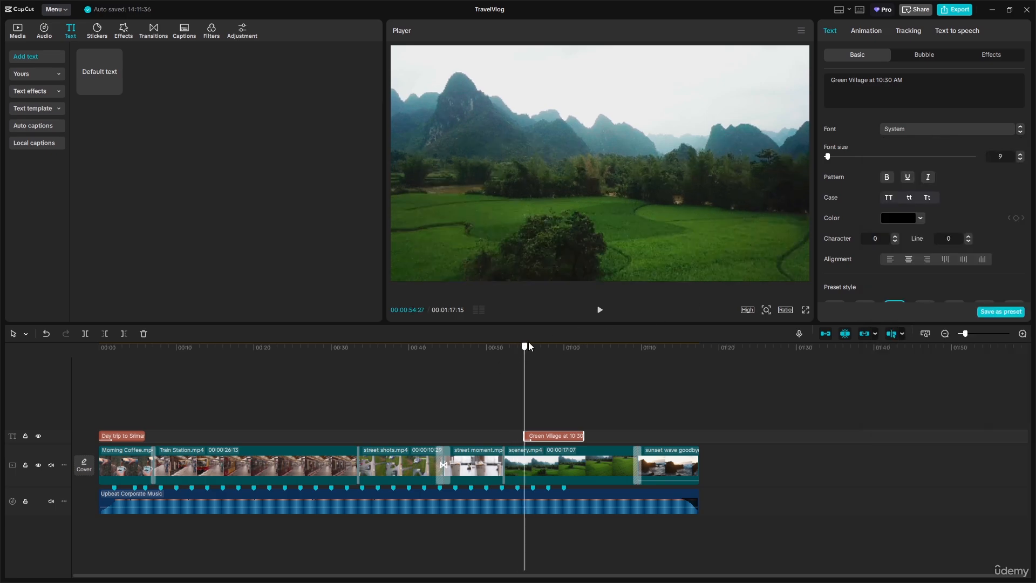
click(922, 130)
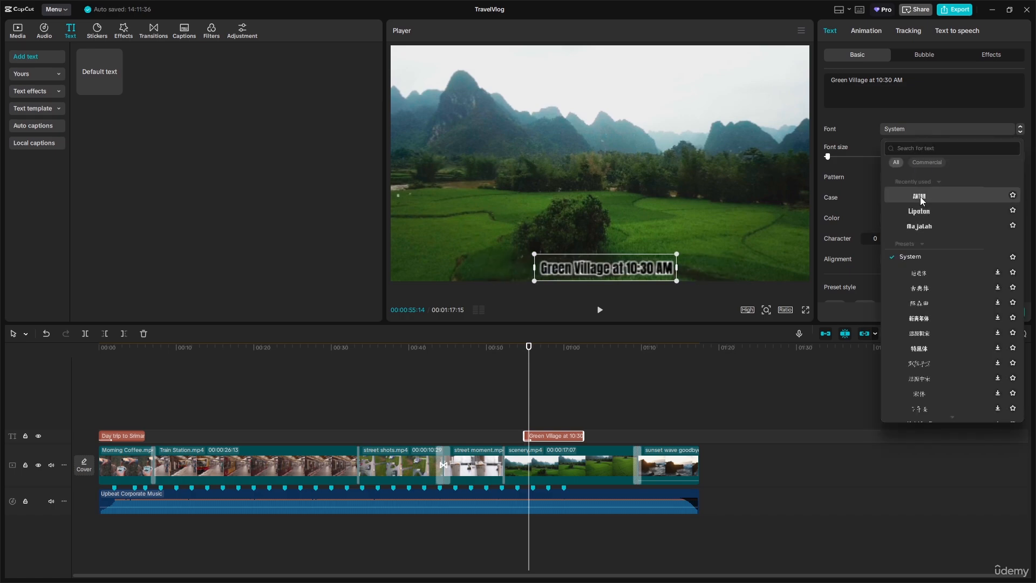
click(921, 197)
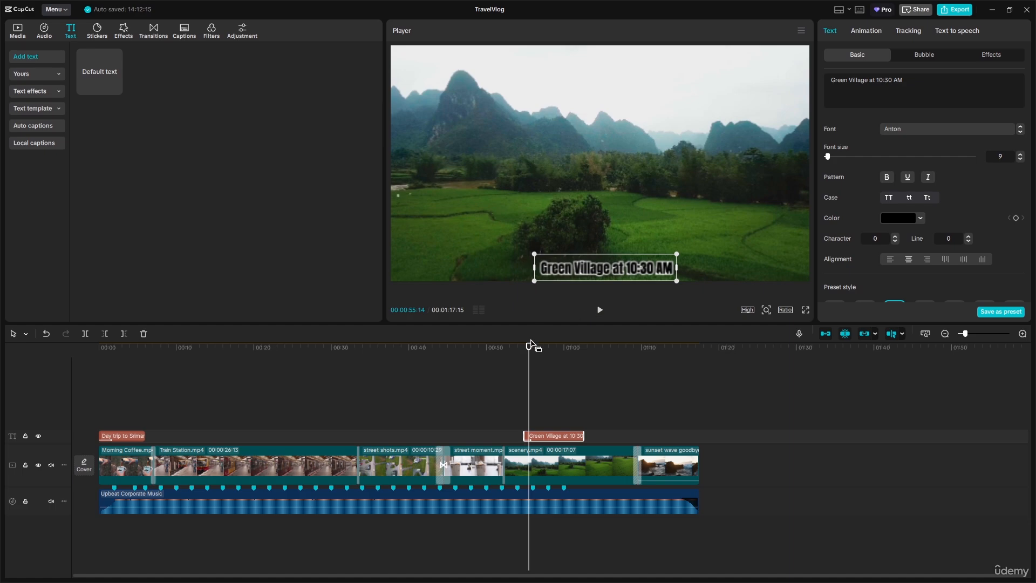
Play back the scenery caption and extend its clip to the end of the scenery clip, at about 00:01:08:27.
drag(532, 347, 523, 348)
key(space)
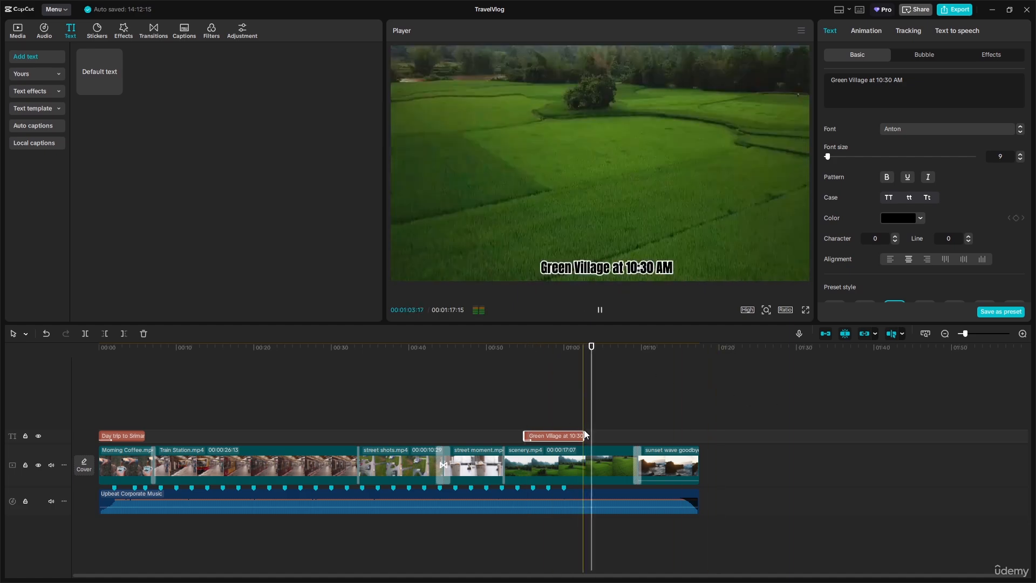
drag(583, 436, 640, 436)
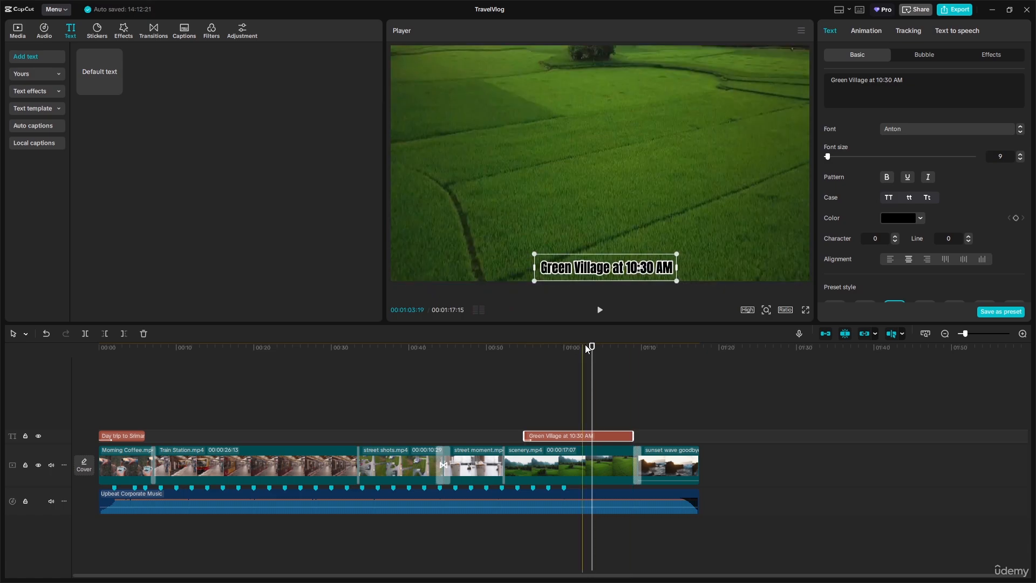
drag(587, 347, 549, 351)
click(533, 348)
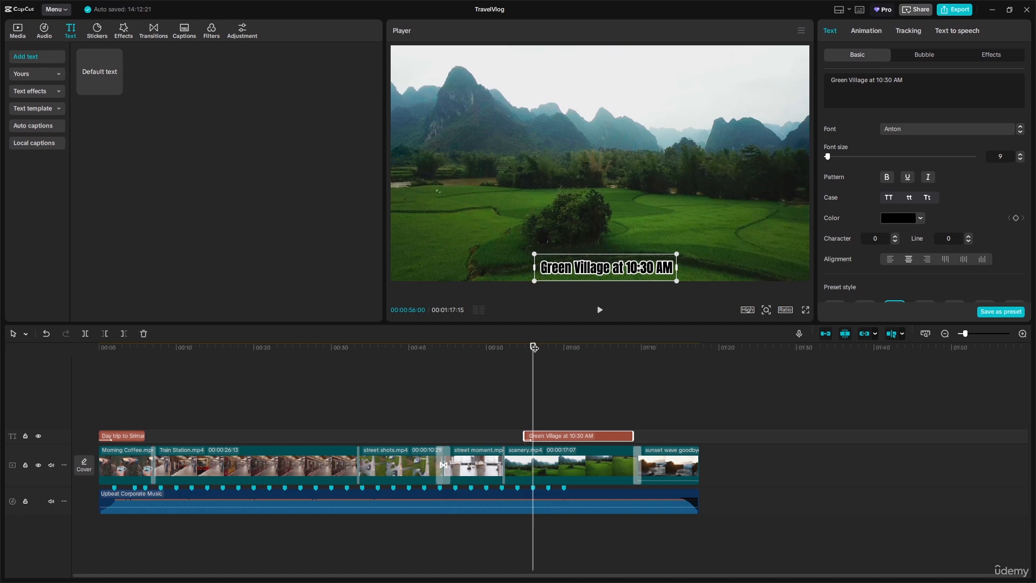
Preview the Neon 770.CUBE LUT and look through the train station, street, scenery and sunset clips for colour grading.
drag(531, 347, 176, 368)
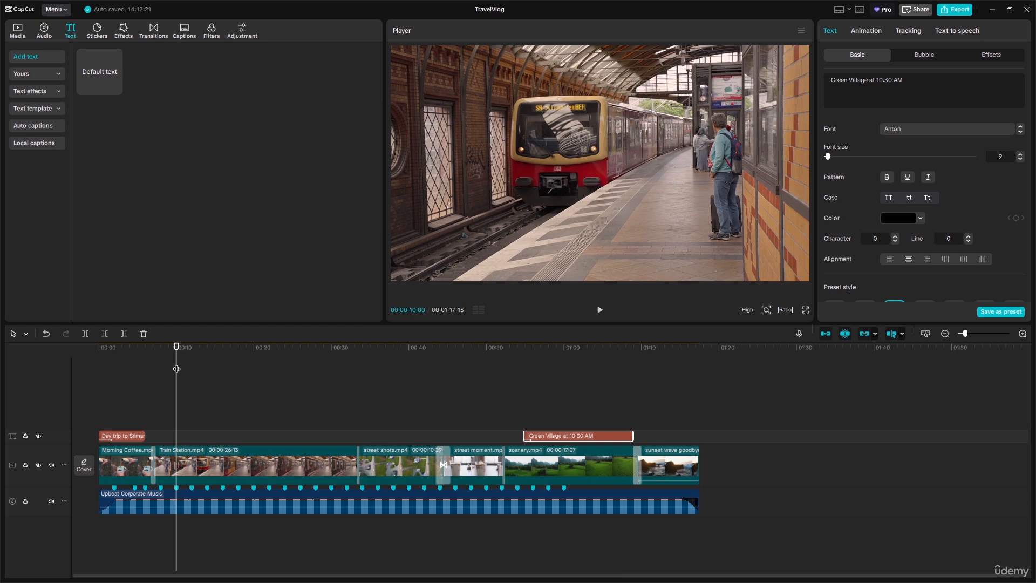
click(125, 465)
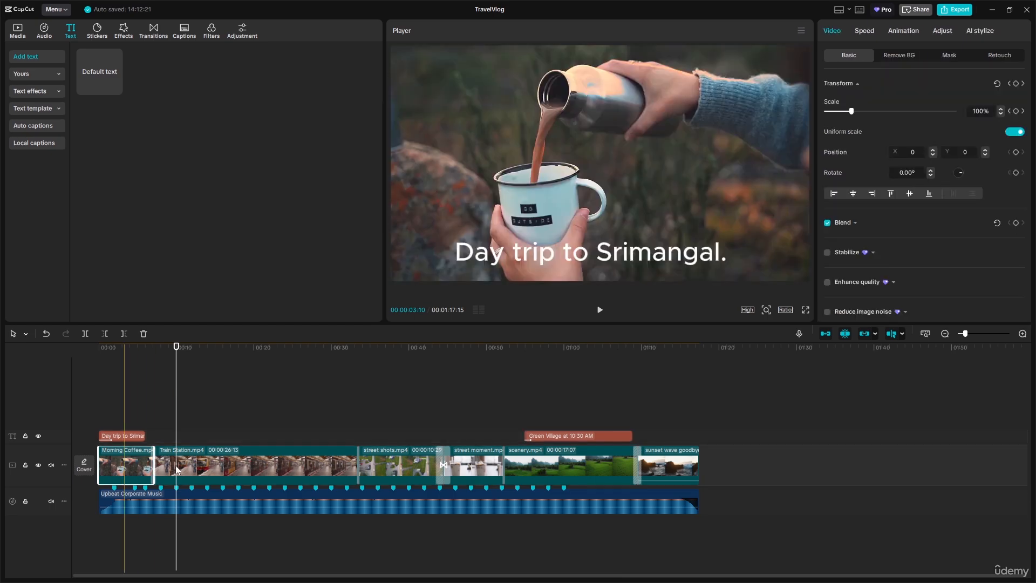
click(177, 469)
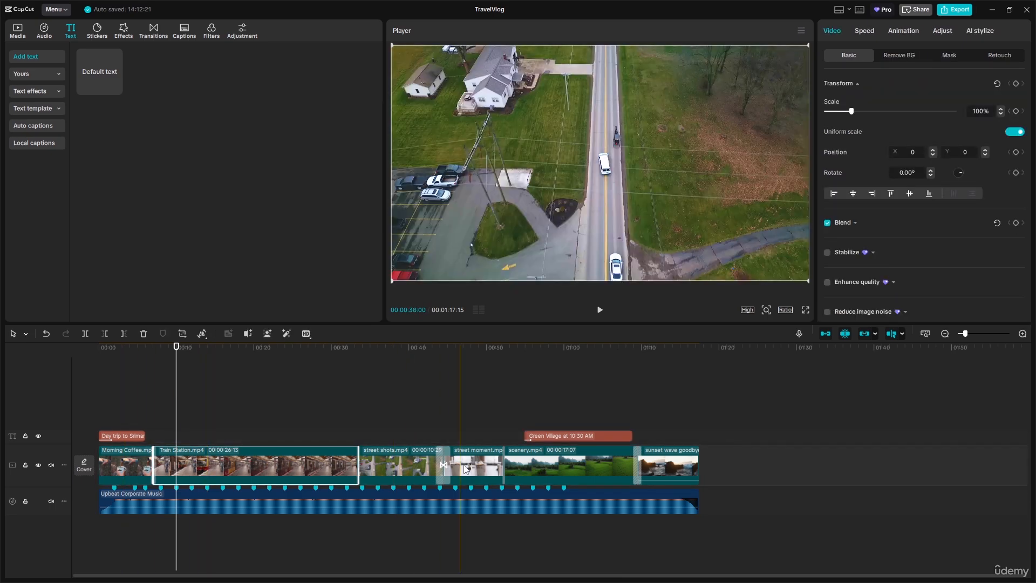
click(661, 469)
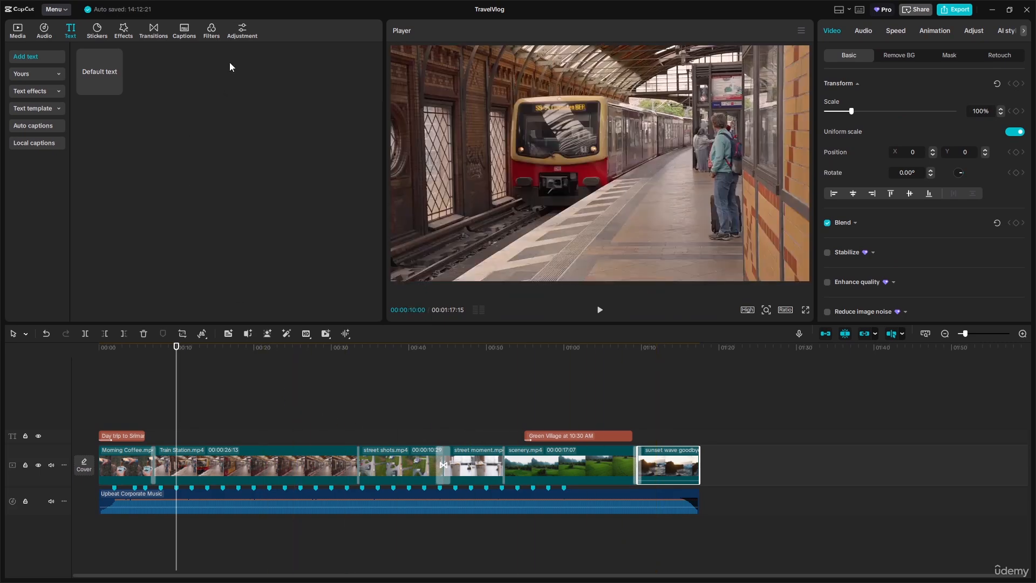
click(249, 33)
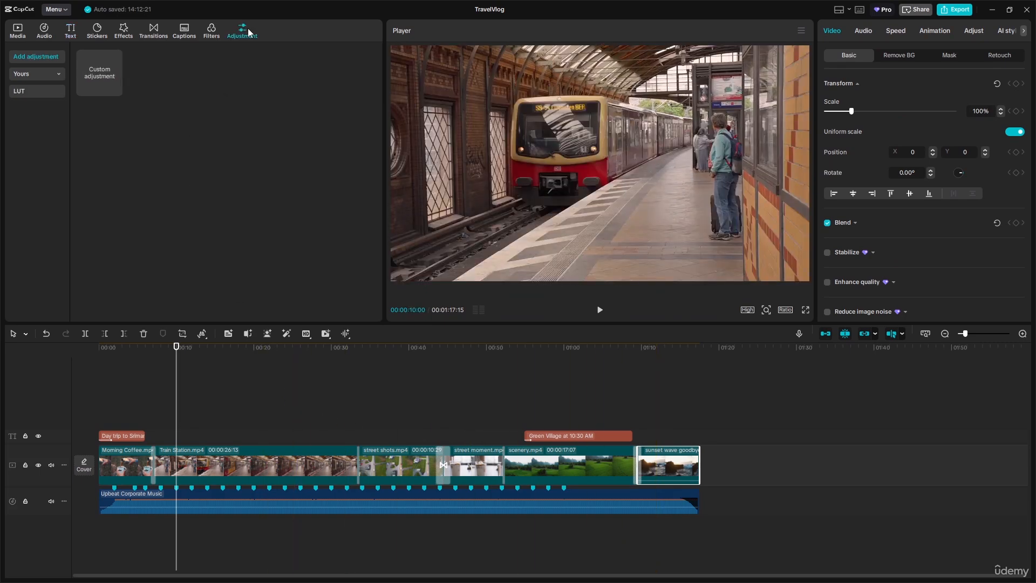
click(36, 92)
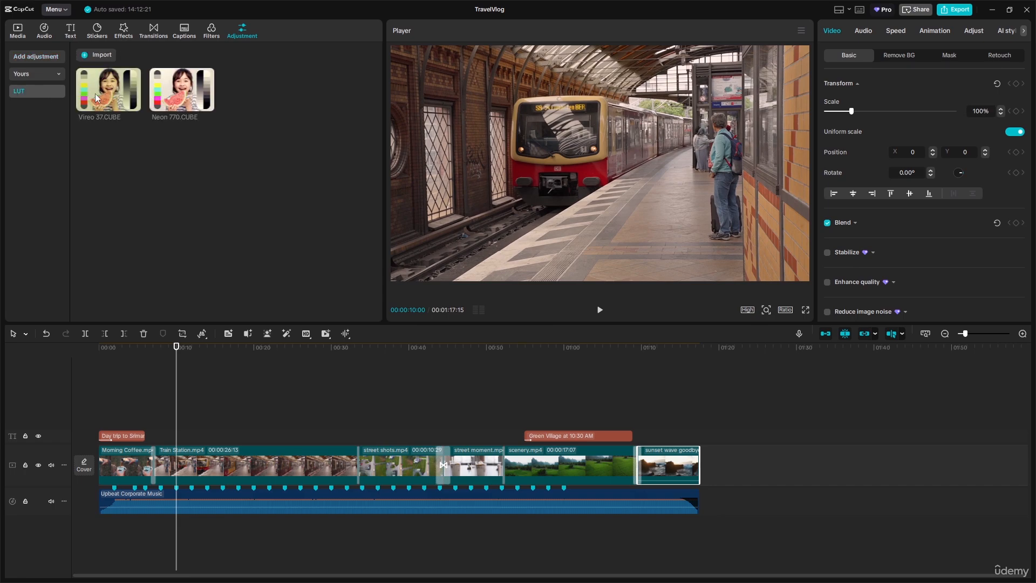
mouse_move(184, 98)
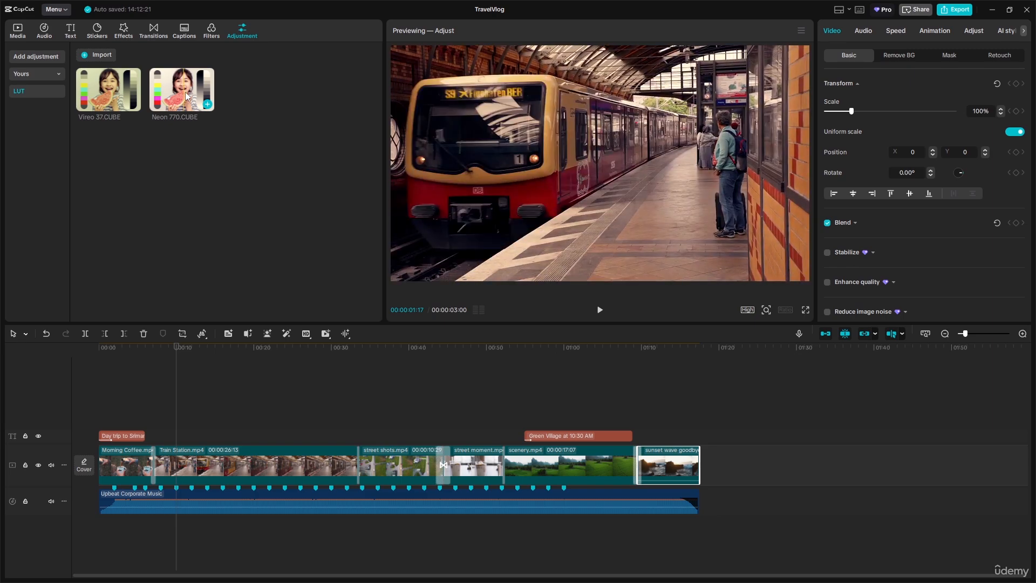
click(160, 87)
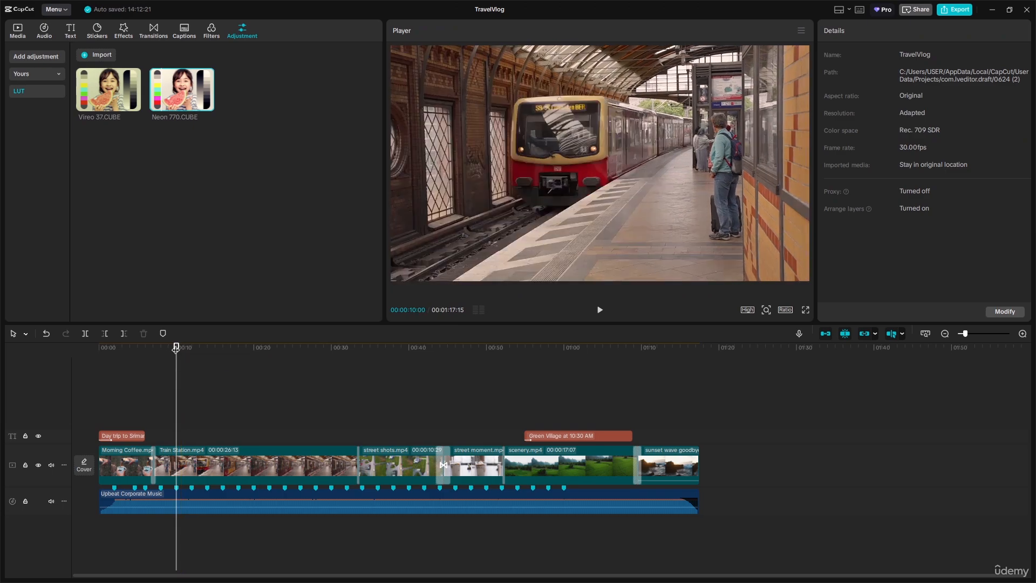
drag(178, 346, 374, 395)
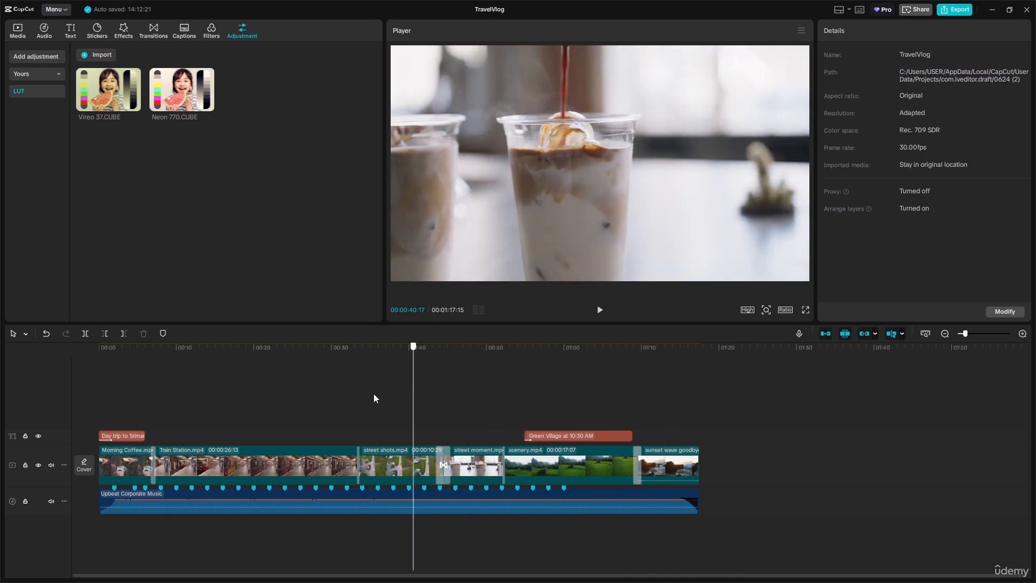
click(406, 468)
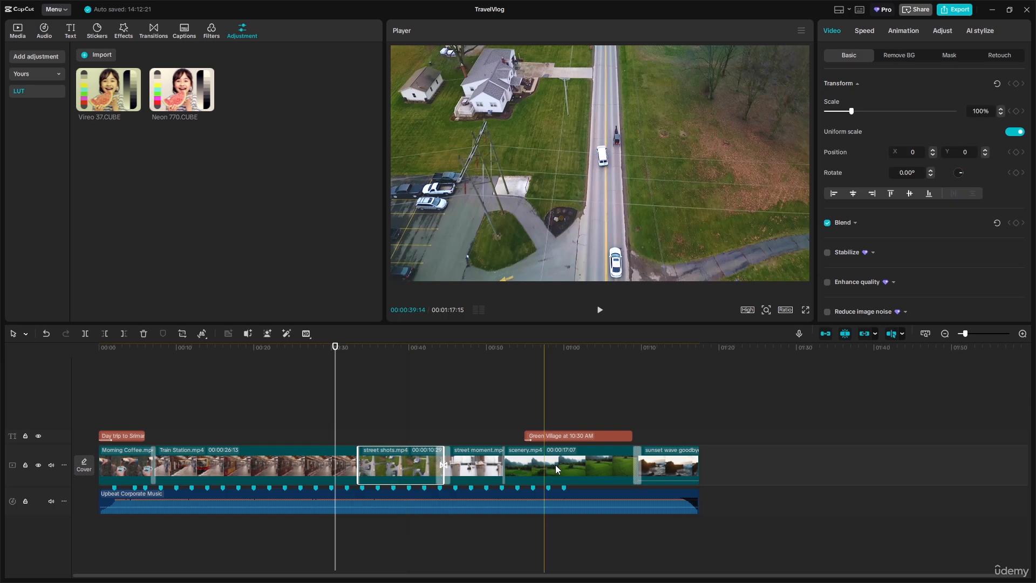
click(571, 465)
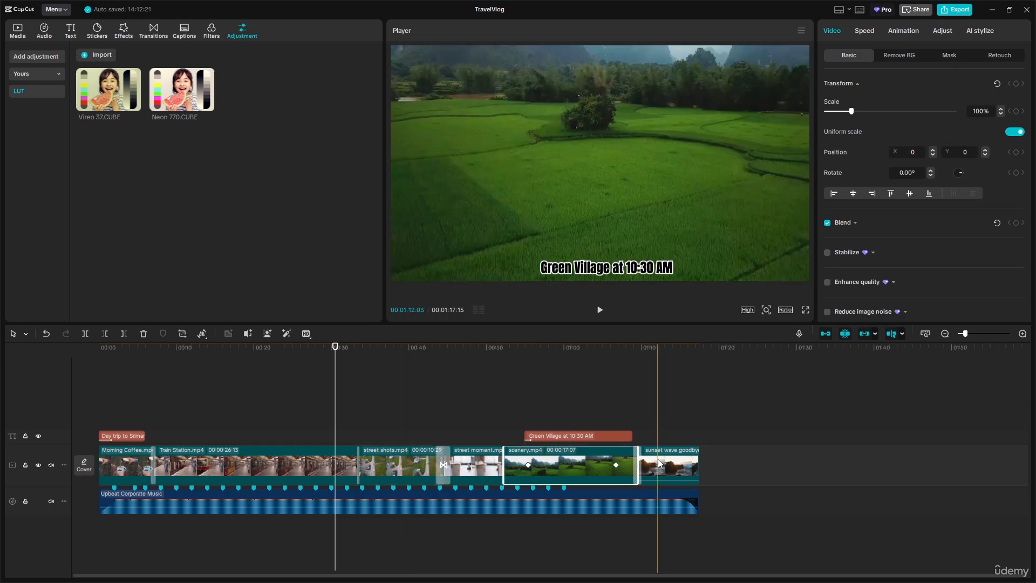
Select the sunset clip at 00:01:11:27 and open its basic colour adjustments, checking the brand presets and LUT choices.
click(659, 463)
drag(338, 348, 656, 384)
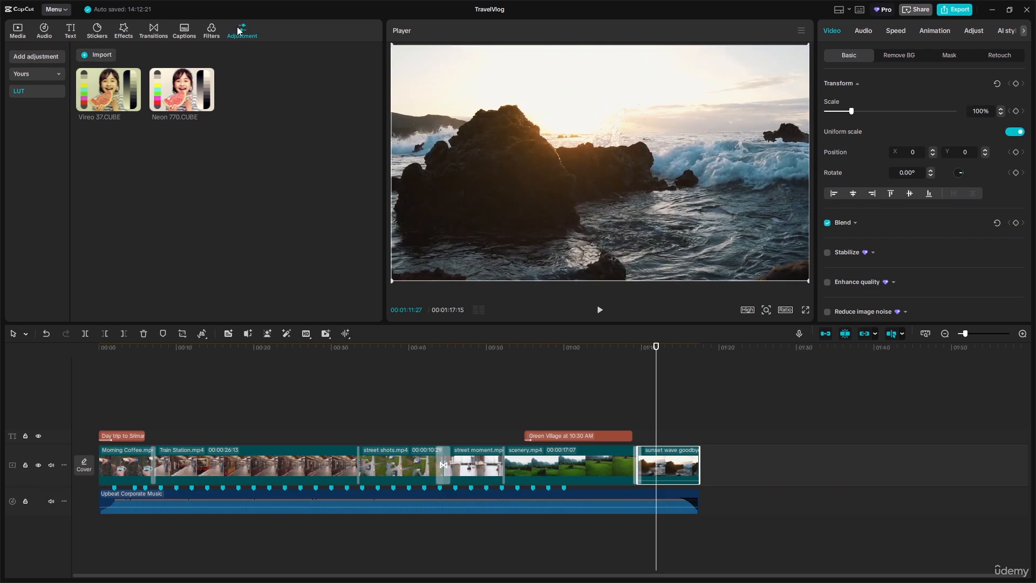
click(34, 56)
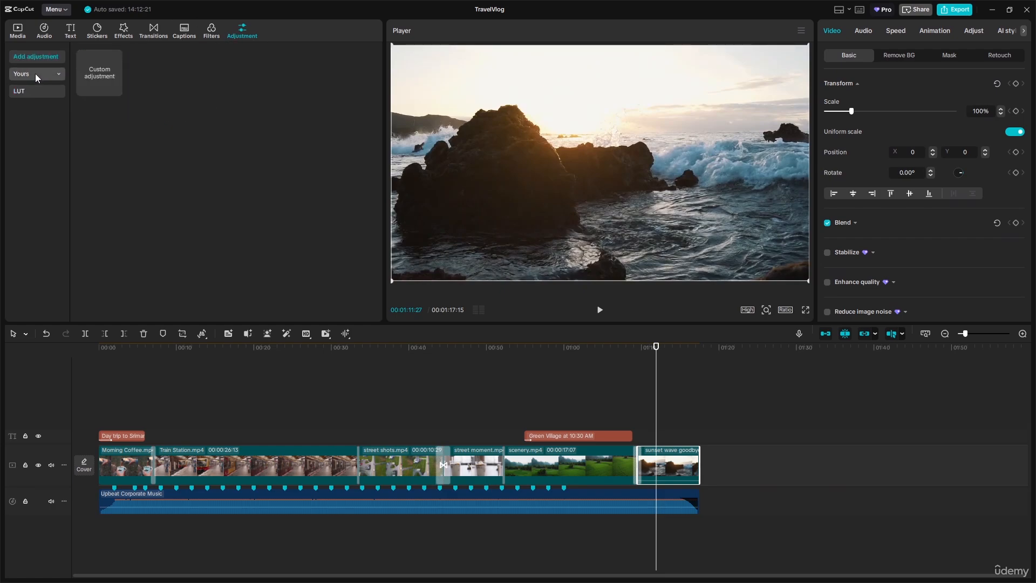
click(35, 74)
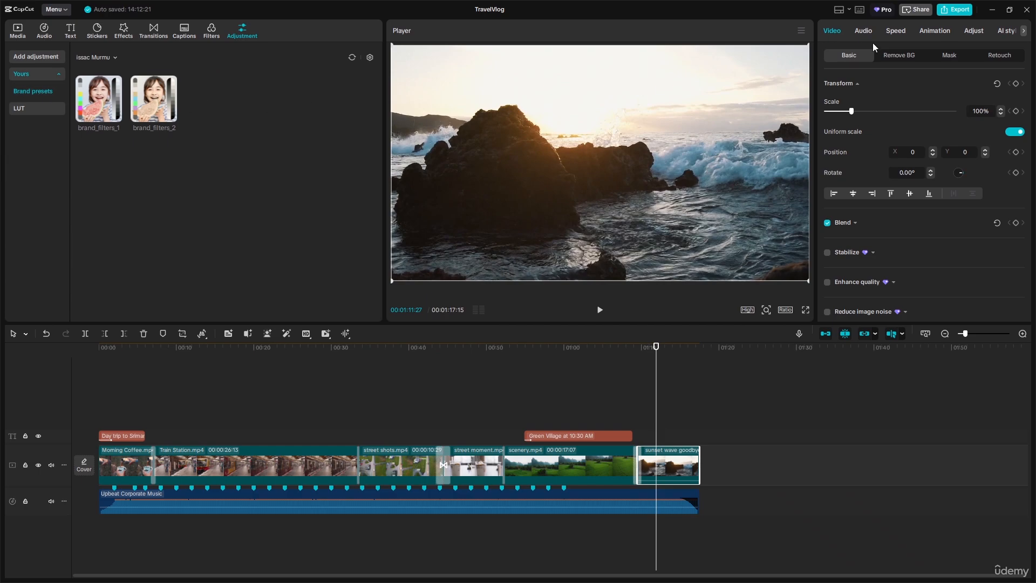
click(970, 33)
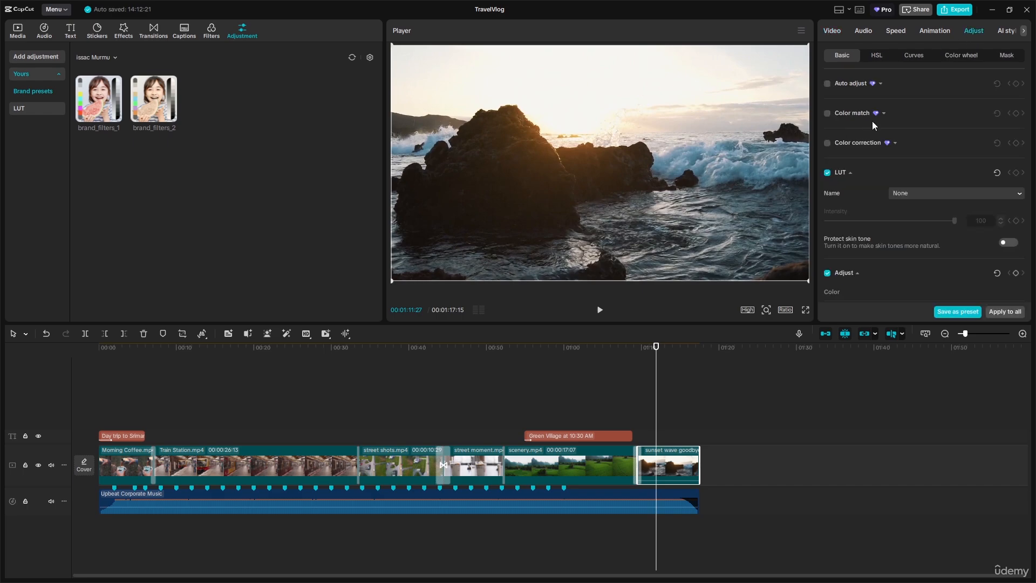
click(914, 195)
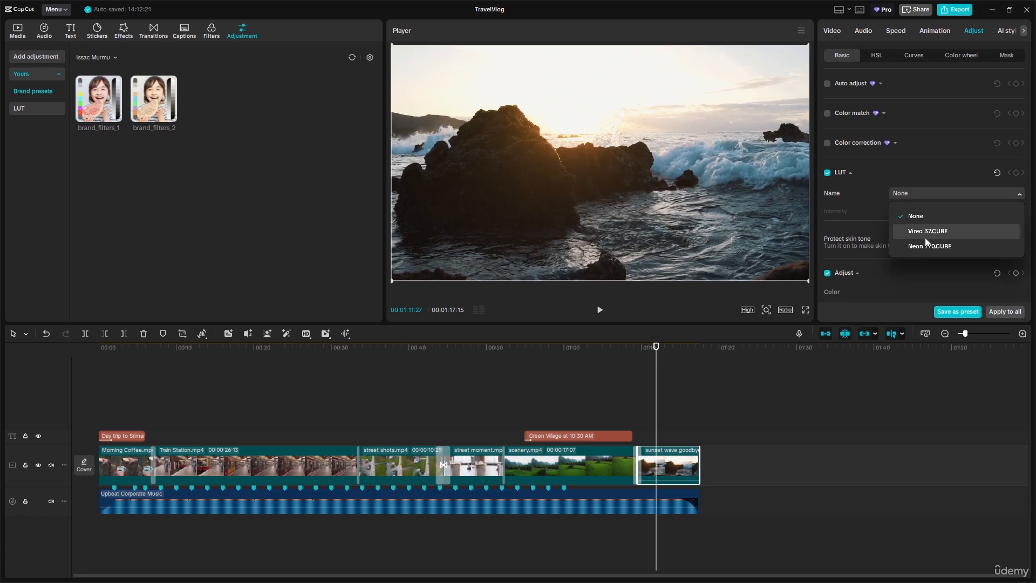
click(865, 204)
Warm up the sunset clip with Temp 14, Tint 19 and Saturation 16, scrubbing through it to check the look.
scroll(858, 229, down, 3)
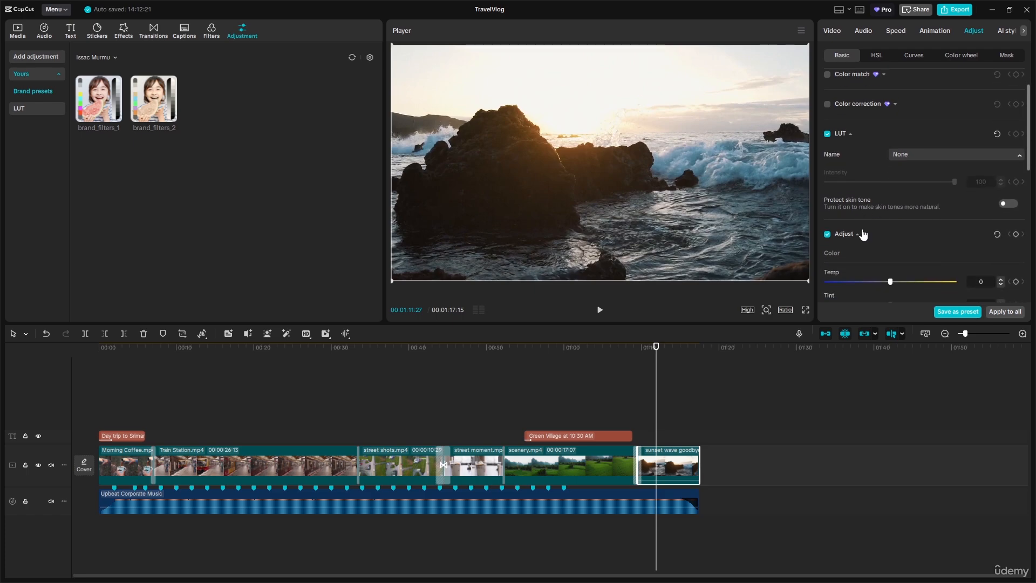
scroll(870, 238, down, 1)
drag(891, 242, 915, 266)
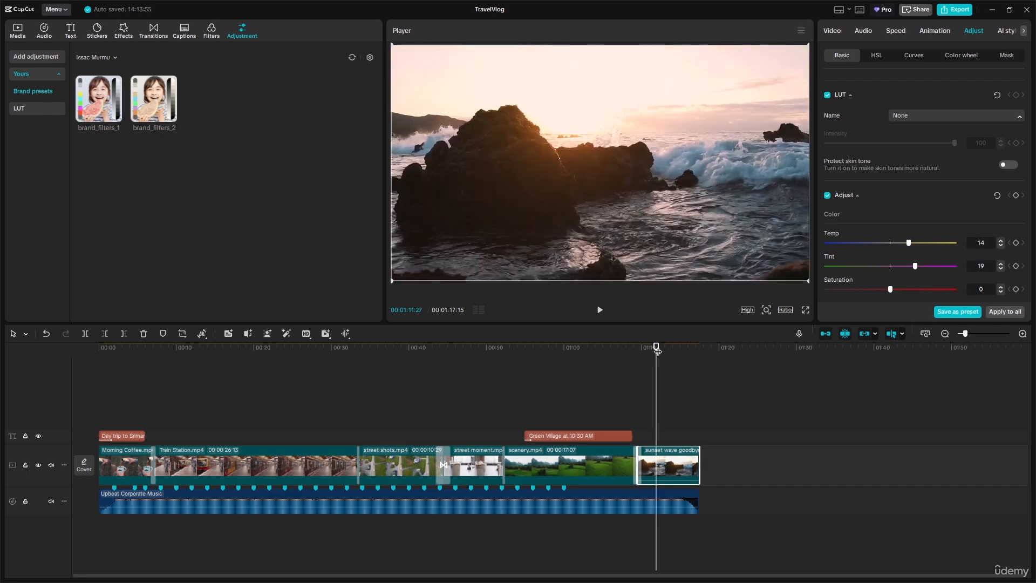
drag(657, 349, 699, 346)
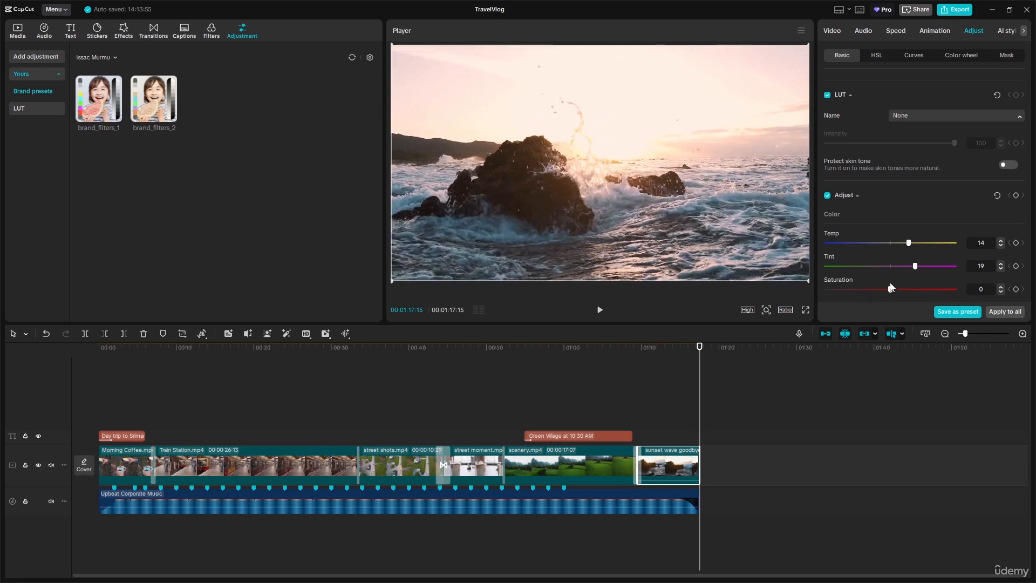
drag(914, 292, 911, 289)
drag(700, 347, 633, 348)
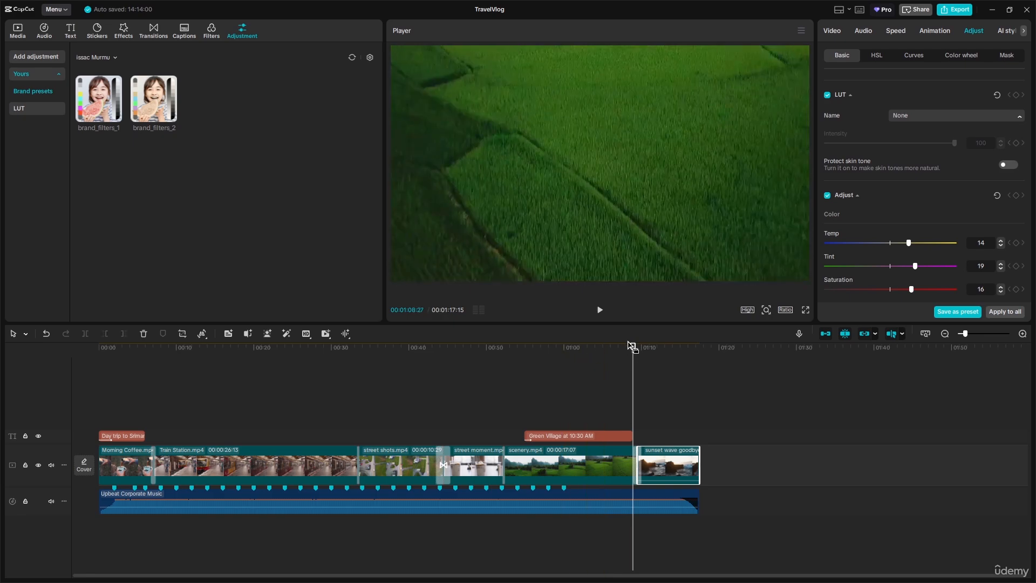
Select the scenery clip at 00:01:00:00 and set its Temp to 11 and Tint to 18.
drag(632, 346, 562, 354)
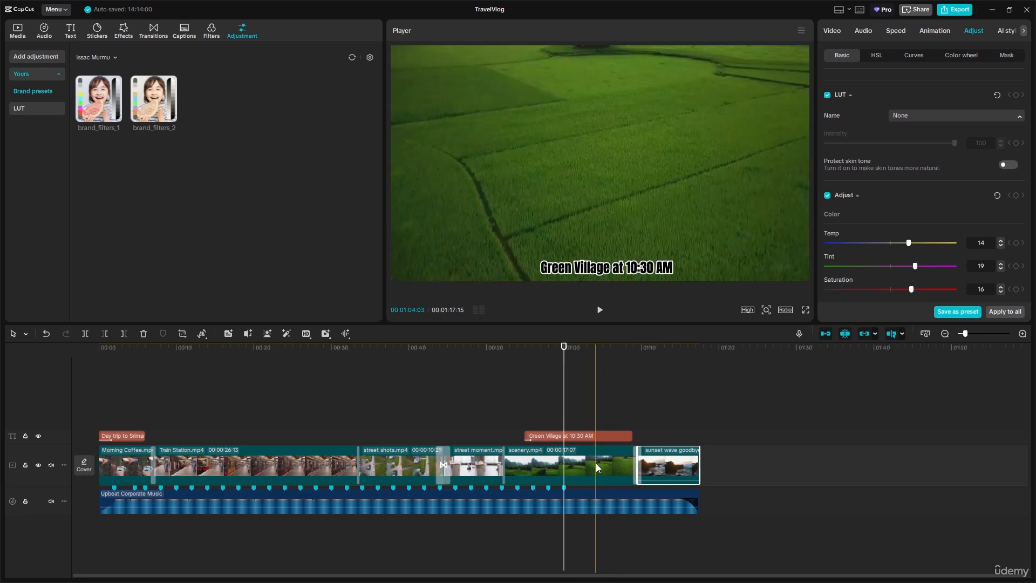
click(596, 463)
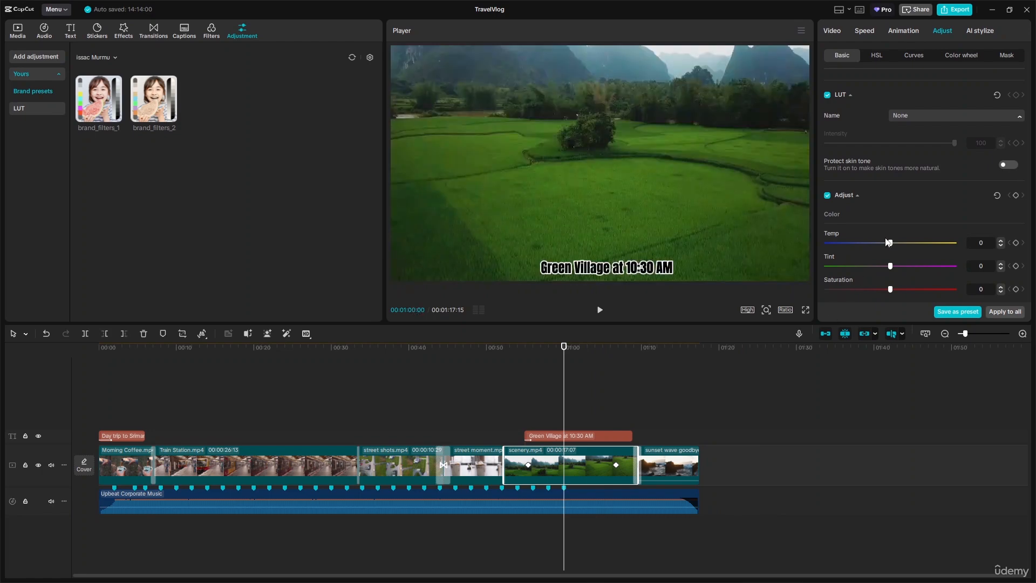
drag(903, 241, 917, 265)
scroll(918, 242, down, 6)
scroll(905, 188, up, 10)
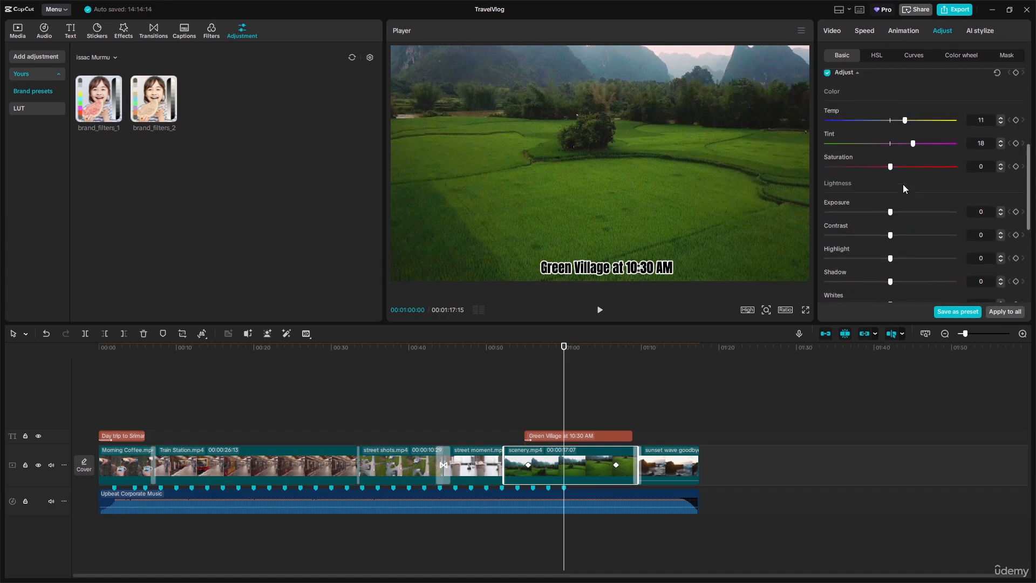
scroll(890, 232, down, 3)
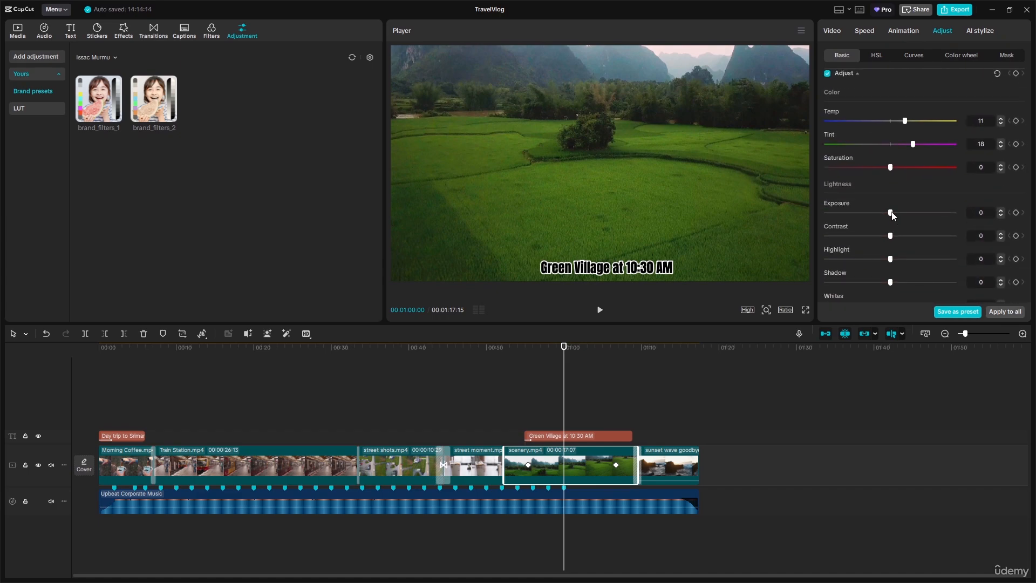
Brighten the scenery clip with Exposure 28 and Highlight 12, and check the look near the clip's end.
drag(890, 213, 924, 213)
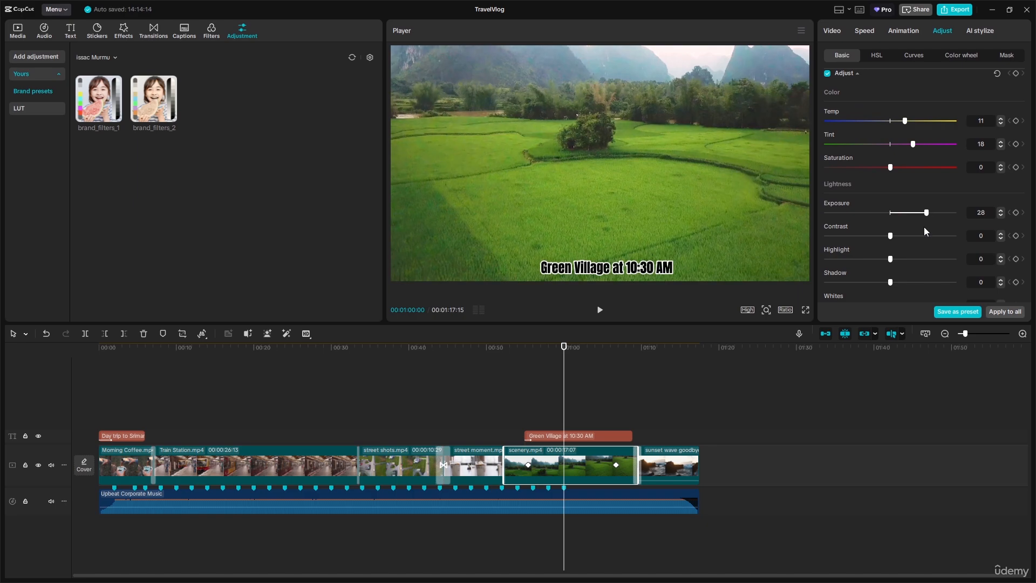
drag(890, 259, 906, 259)
drag(564, 346, 620, 347)
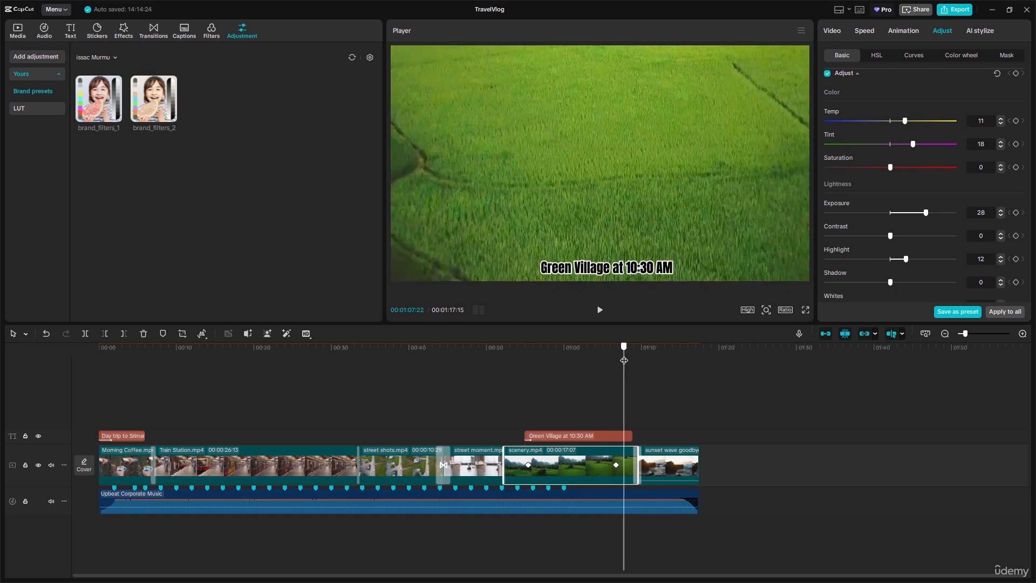
scroll(909, 258, down, 3)
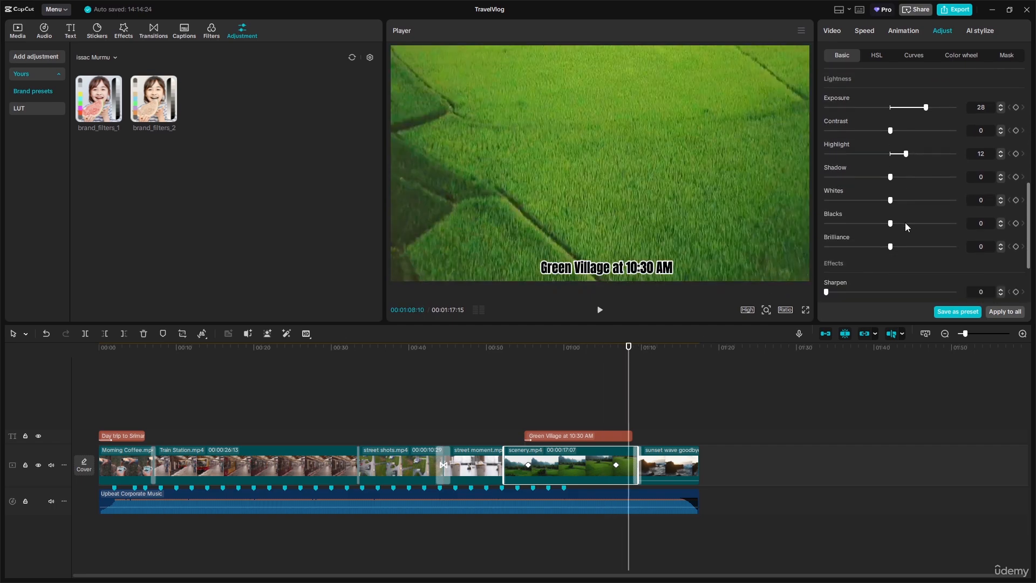
Set the scenery clip's Whites to 11 and Contrast to 10, checking the frame at 00:00:57:13.
drag(889, 201, 905, 200)
drag(628, 349, 543, 363)
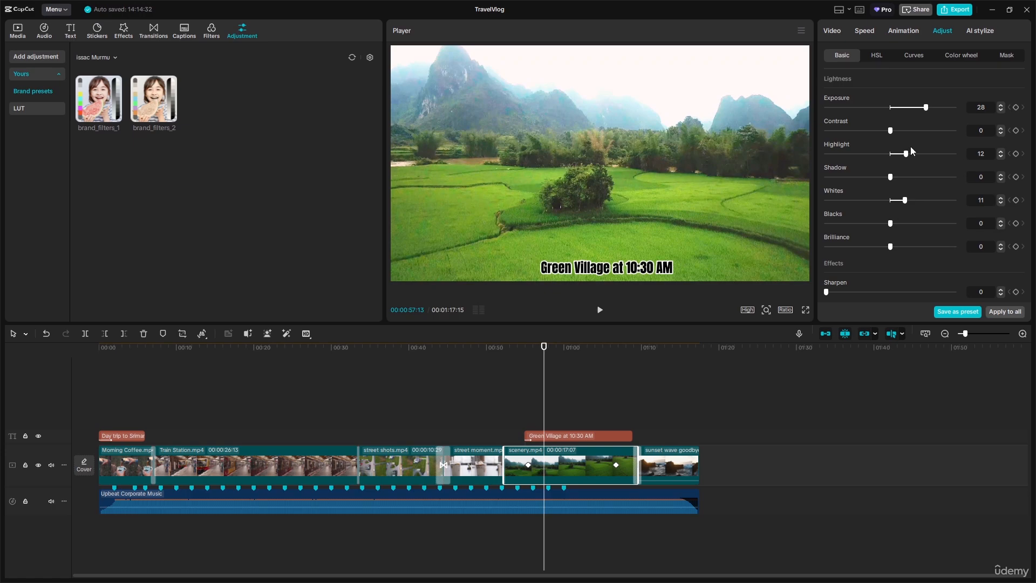
drag(892, 134, 904, 134)
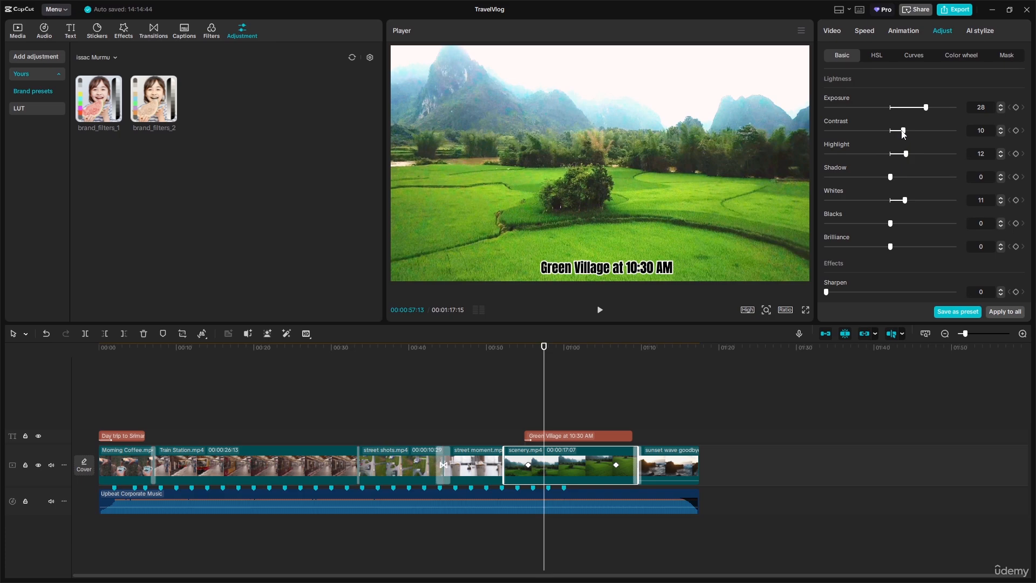
Tone down the scenery clip's colour with Temp 3, Tint 5 and Saturation -4.
scroll(884, 208, down, 3)
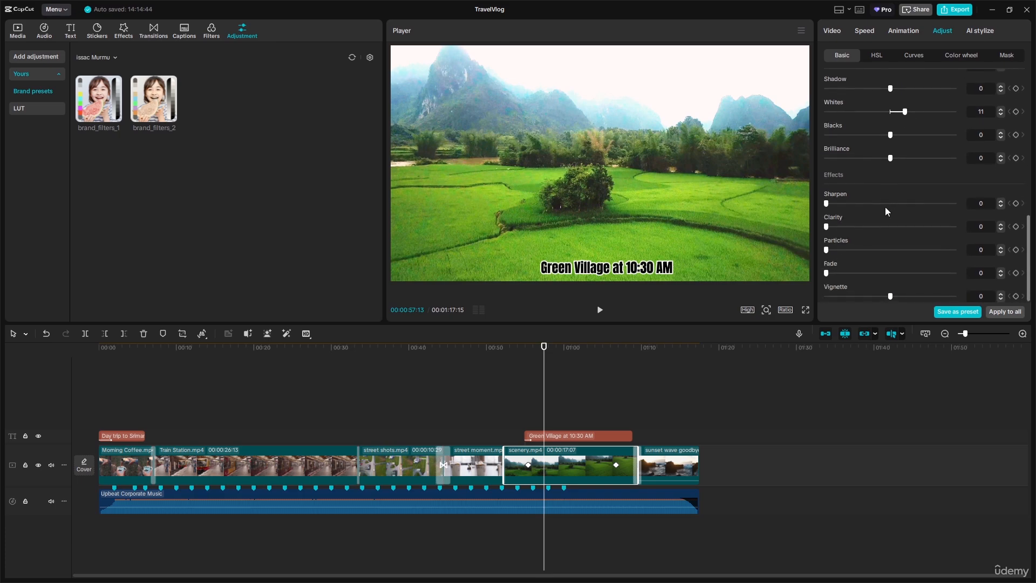
scroll(859, 192, up, 6)
scroll(861, 191, up, 3)
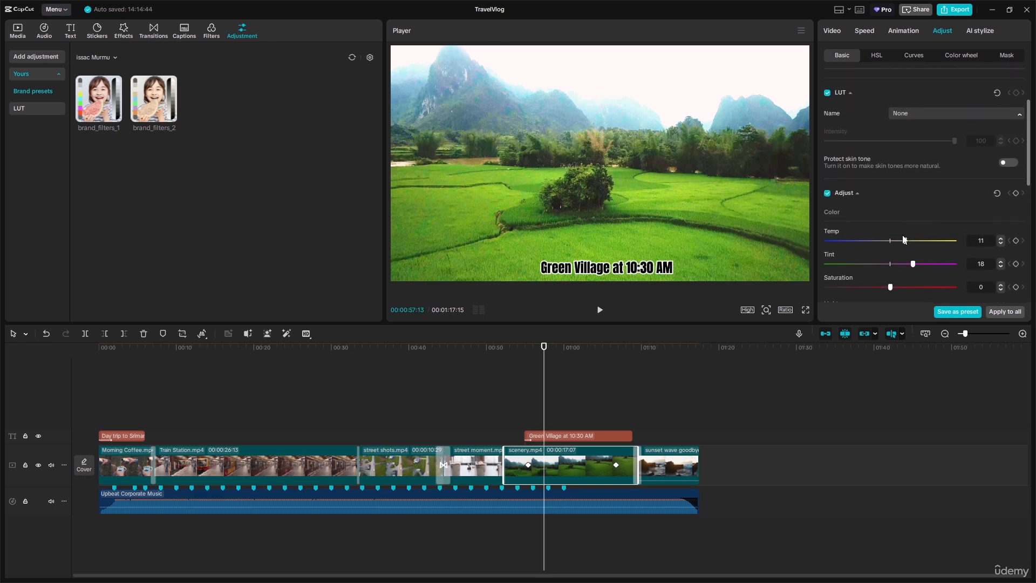
drag(905, 241, 895, 264)
scroll(901, 247, down, 2)
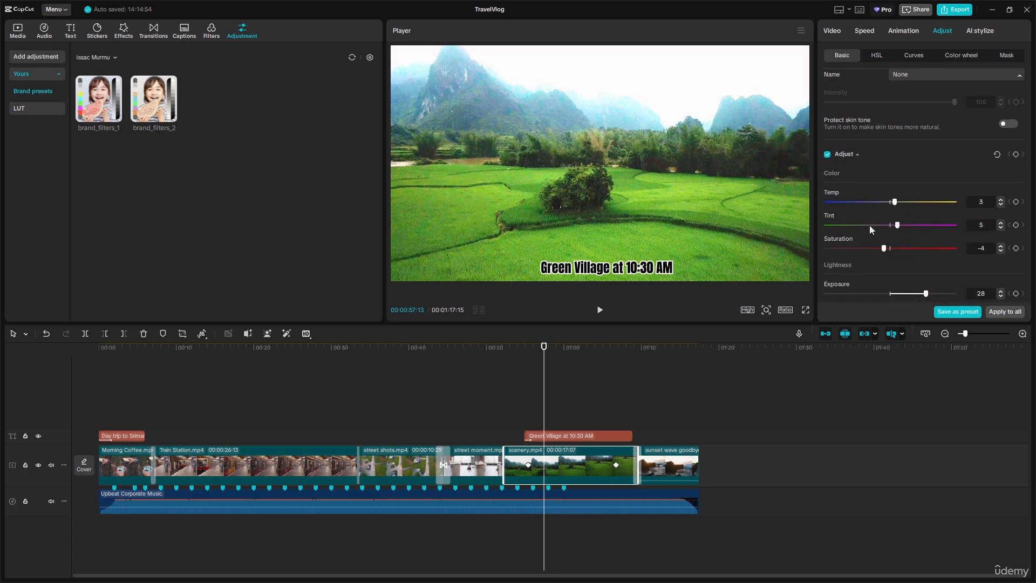
Lower the scenery clip's Highlight to -9 and play the clip briefly from 00:00:53:14.
scroll(870, 224, down, 5)
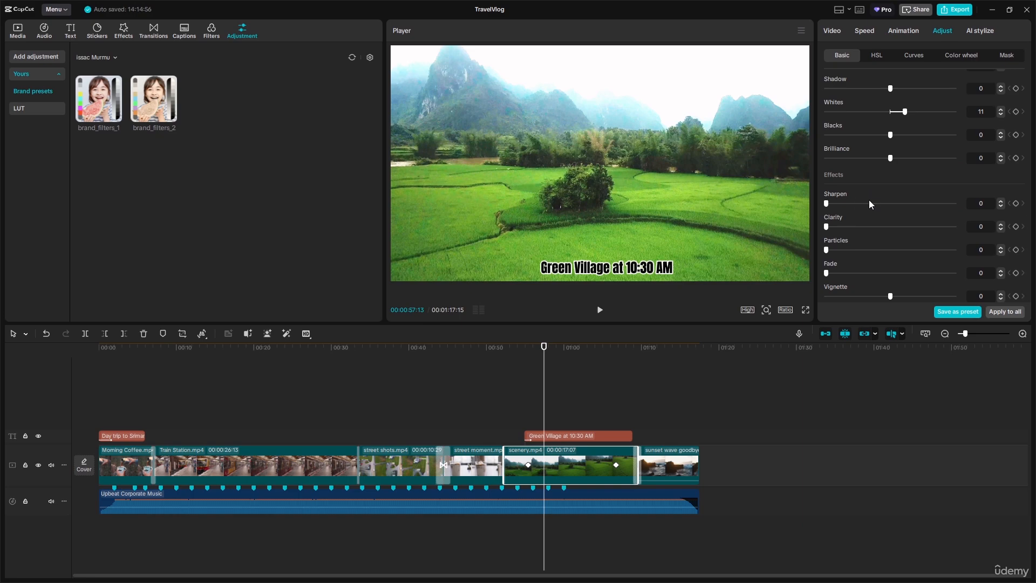
scroll(854, 201, up, 2)
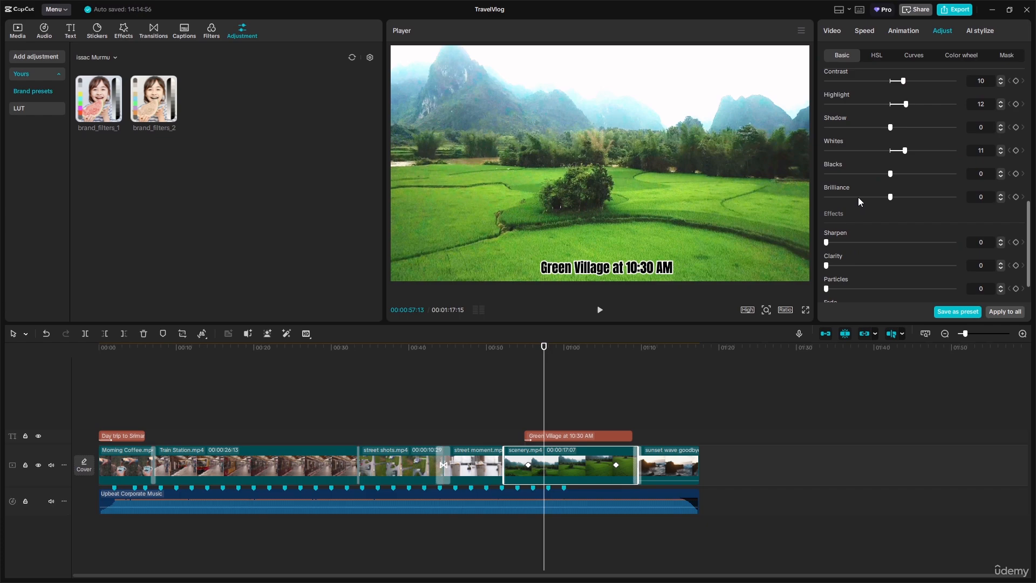
click(881, 105)
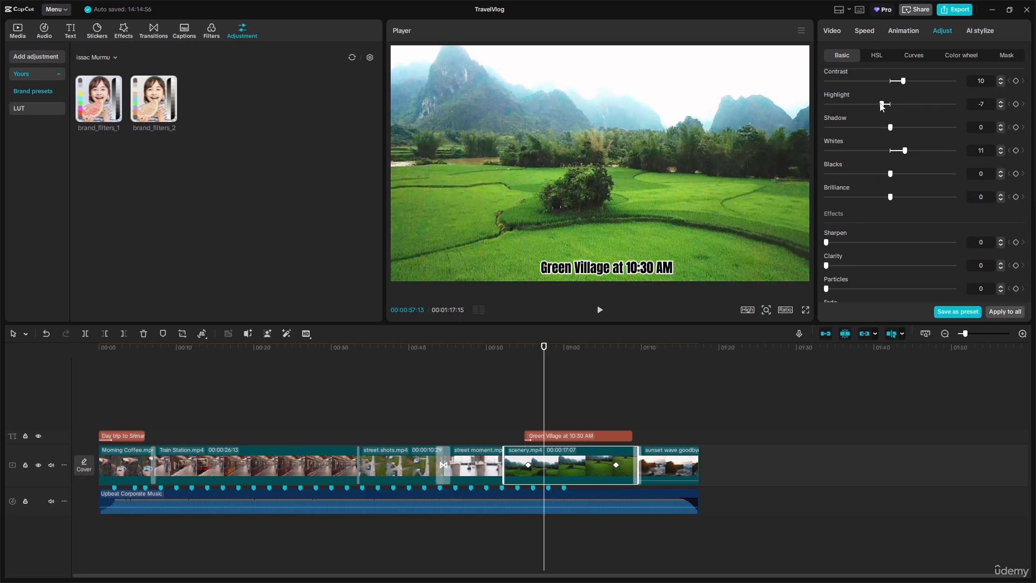
drag(881, 105, 878, 108)
click(540, 348)
click(513, 354)
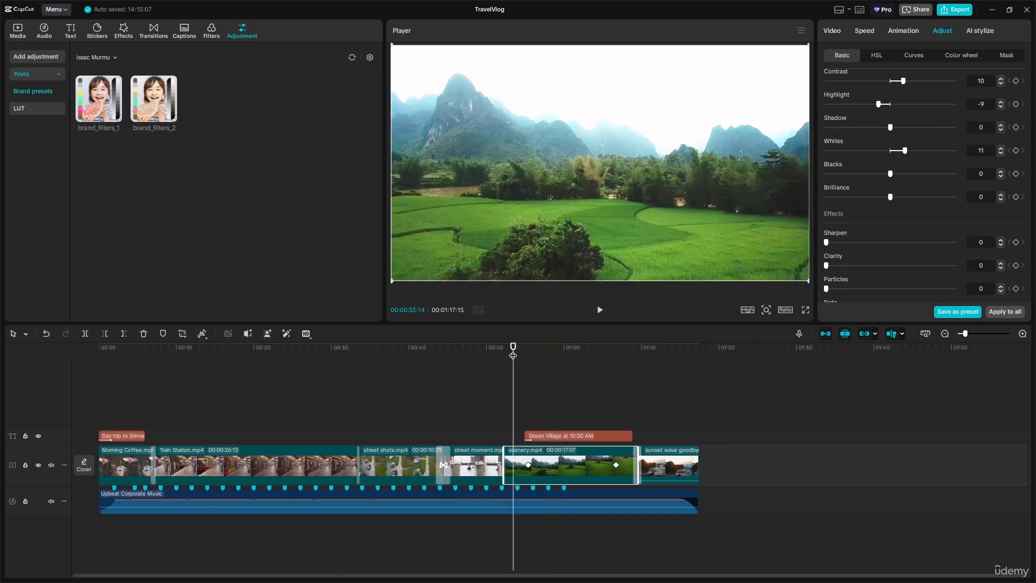
key(space)
key(space)
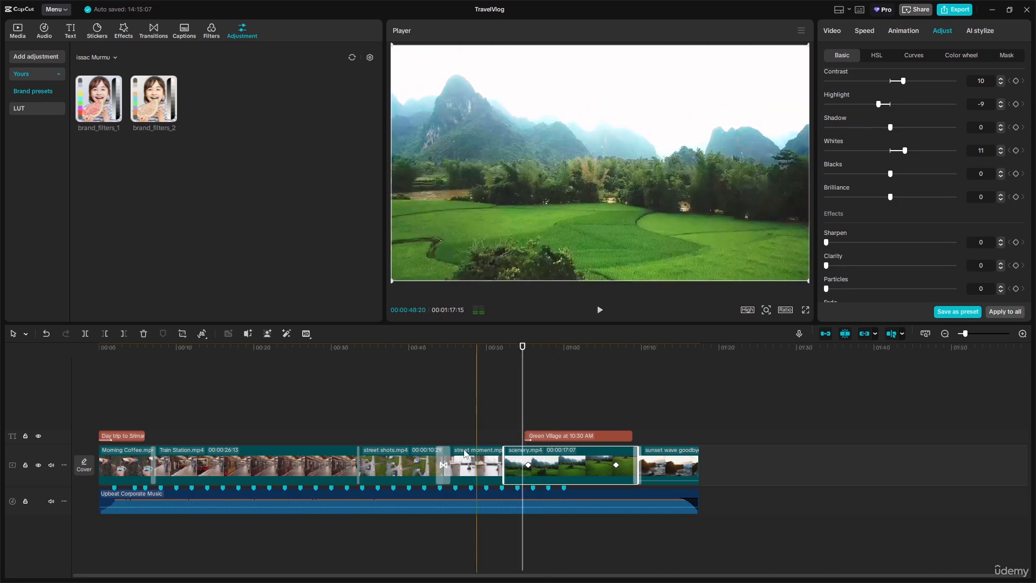
Go back to 00:00:01:01 and select the opening title over the Morning Coffee clip.
click(475, 466)
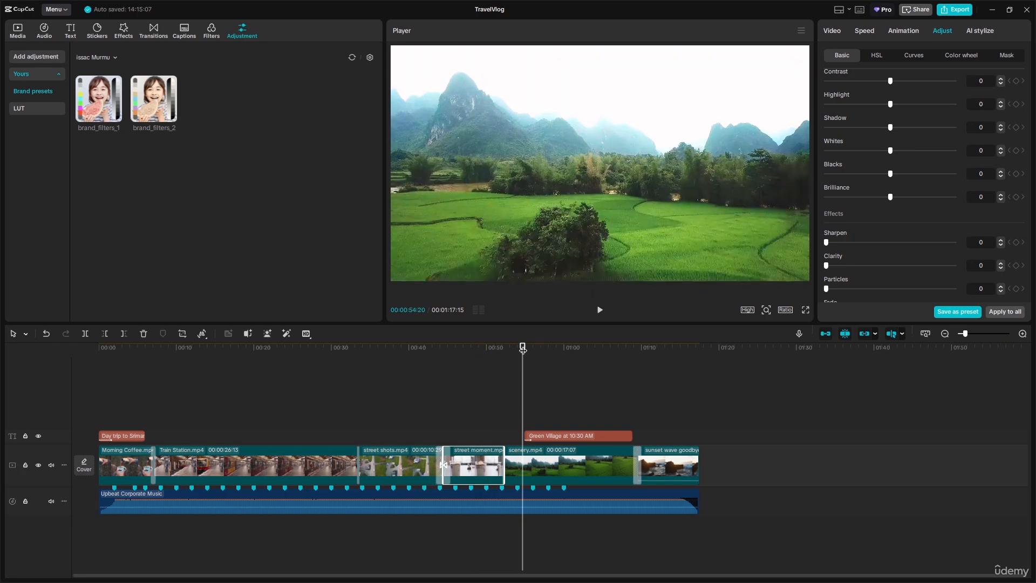
drag(522, 346, 398, 346)
drag(169, 389, 107, 397)
click(527, 257)
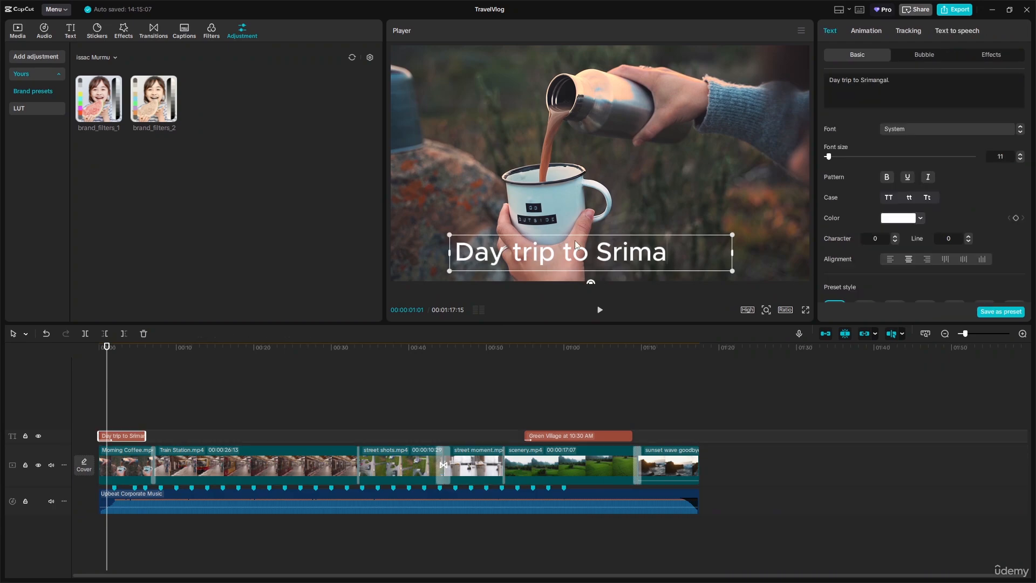
Give the opening title the torn brown paper bubble, comparing it with the white card and the cream NEXT bubbles.
click(918, 57)
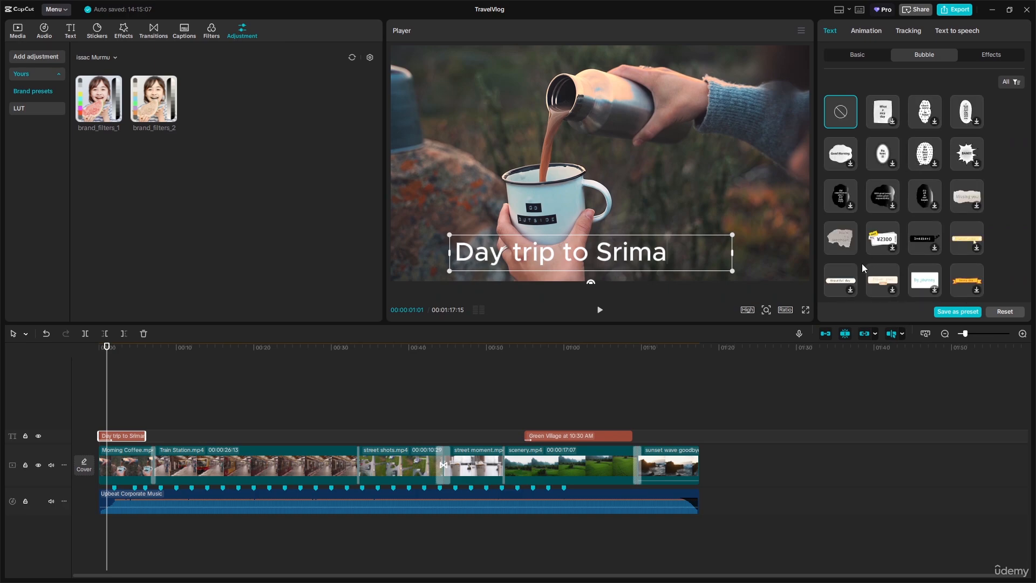
scroll(962, 276, down, 1)
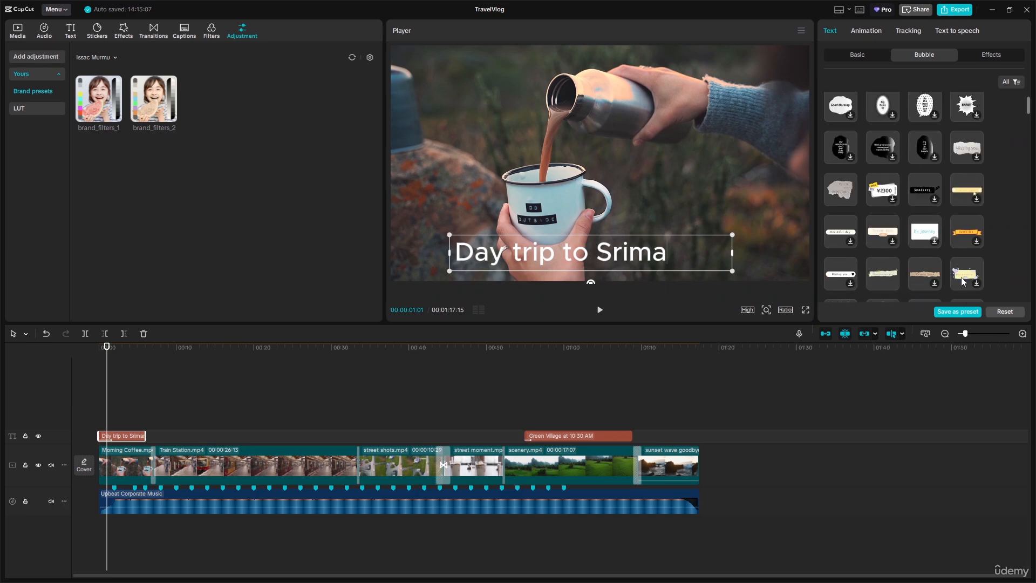
scroll(964, 275, down, 1)
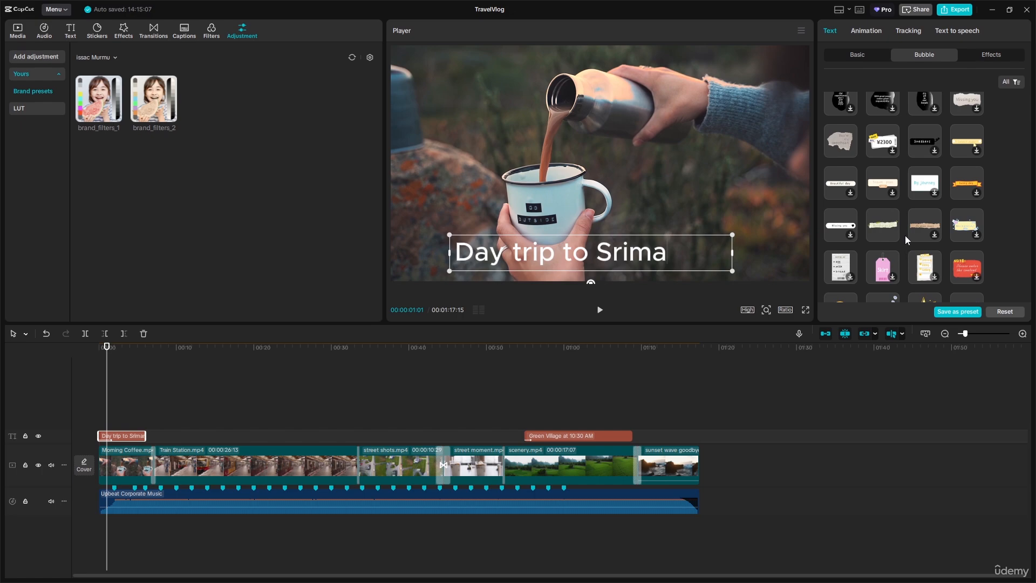
click(921, 227)
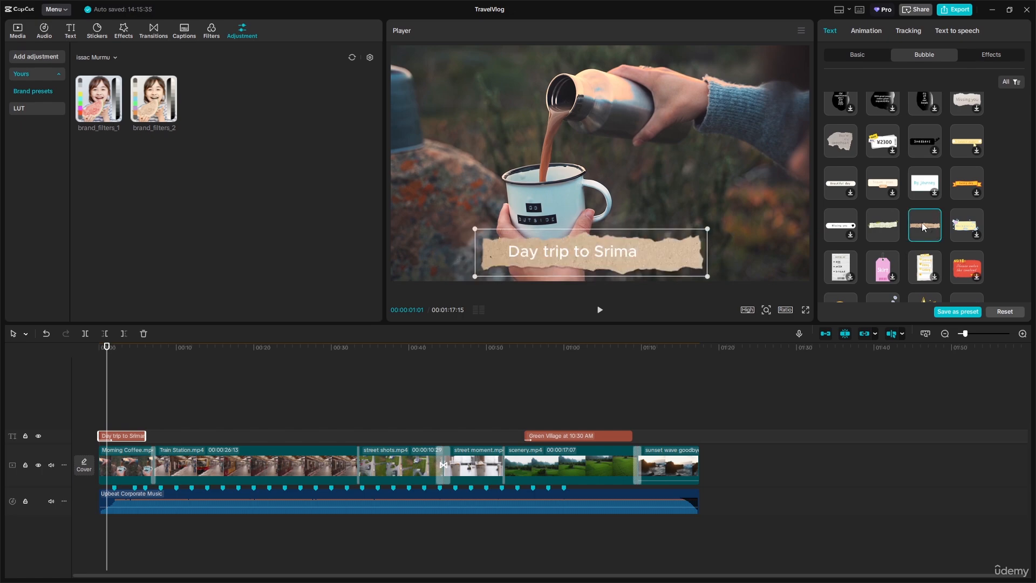
click(924, 184)
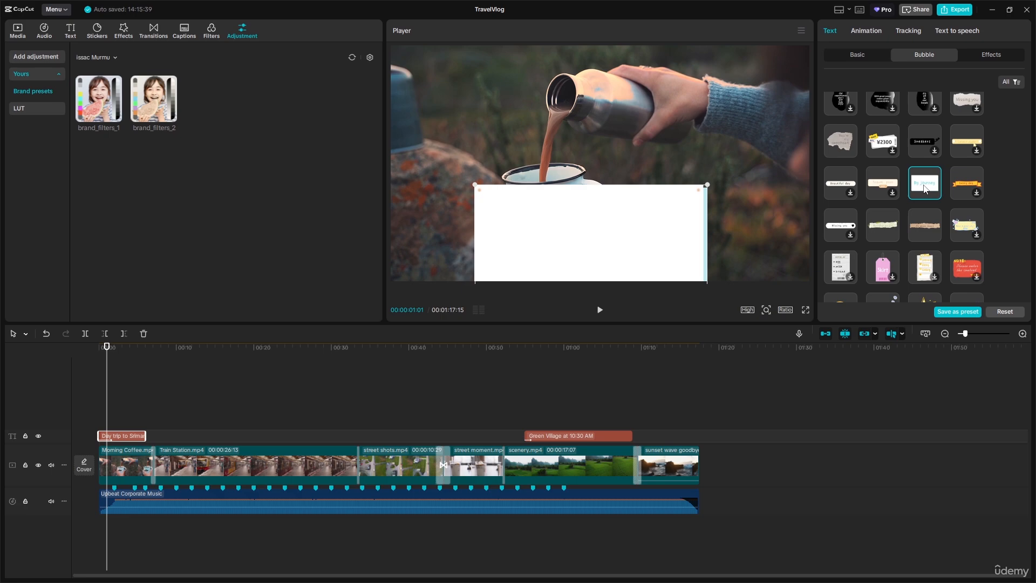
click(881, 186)
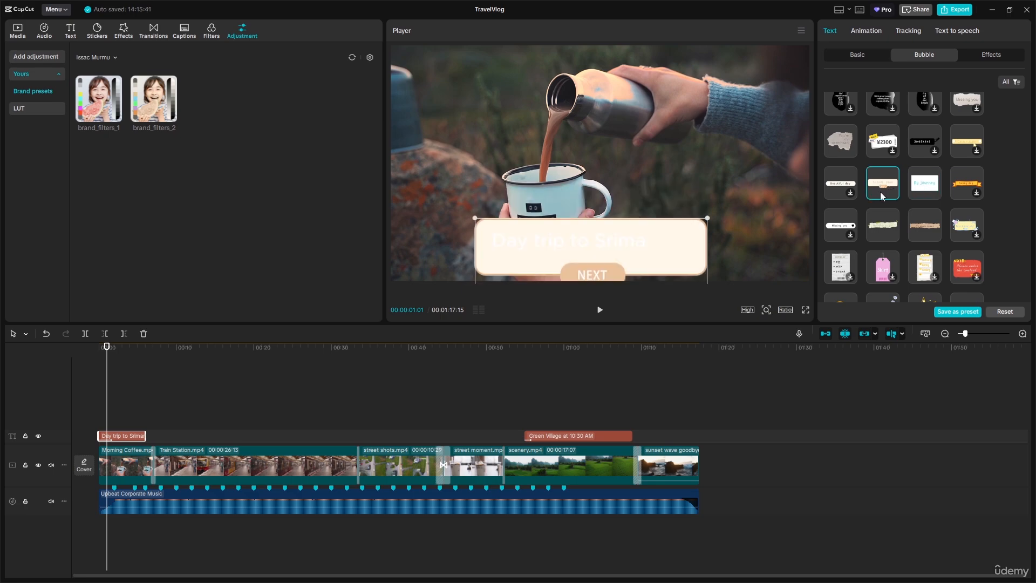
click(924, 225)
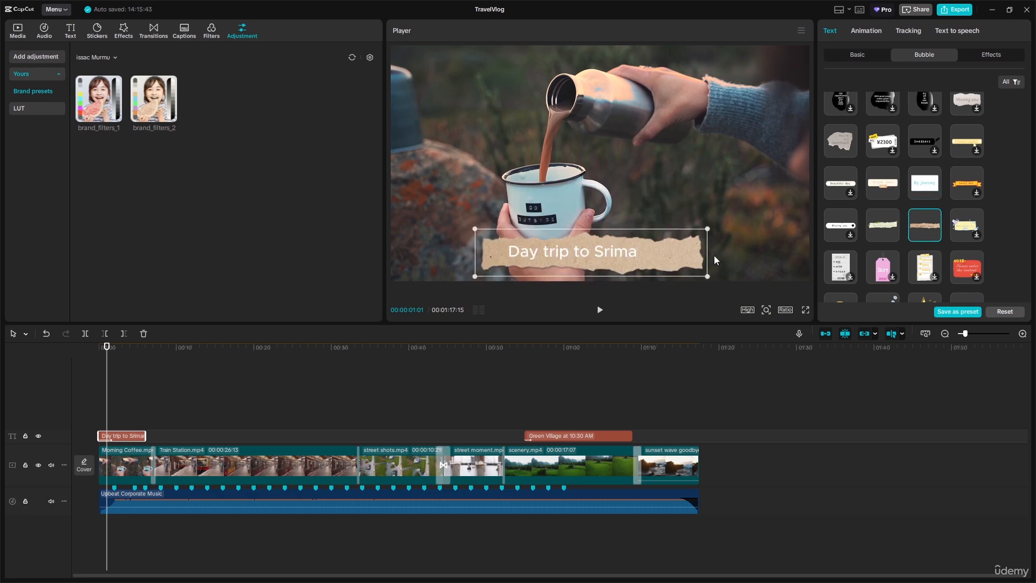
Enlarge the opening title with its bubble to 120% and play it from the start of the video.
drag(707, 228, 747, 227)
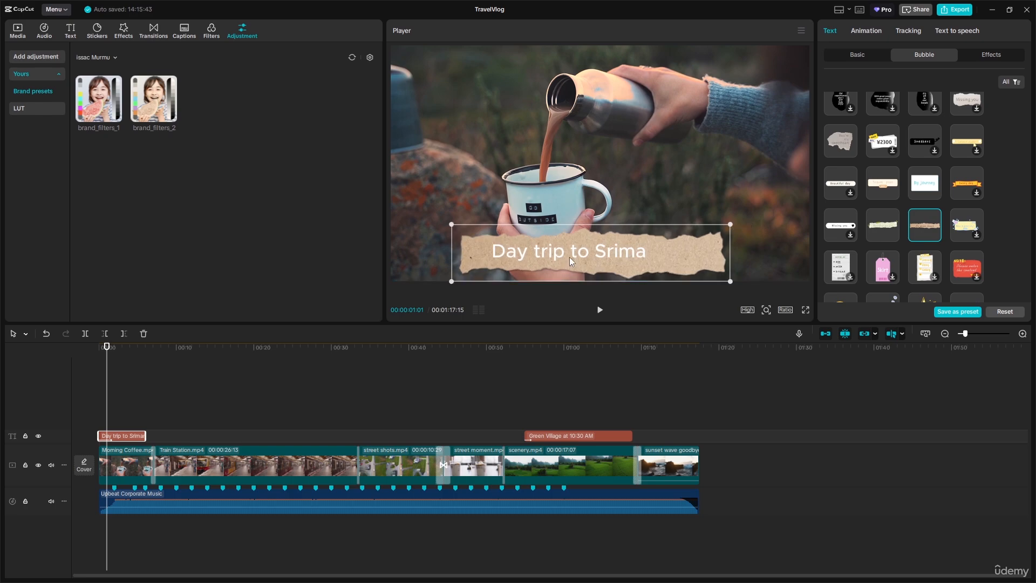
click(92, 347)
key(space)
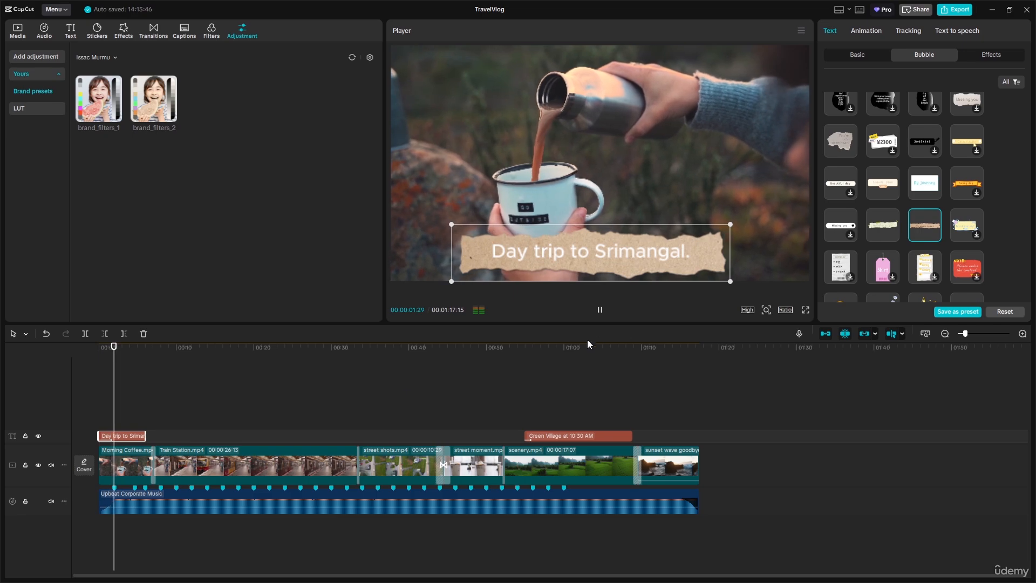
key(space)
Try green, blue, magenta, dark red and light pink FFD6F3 as the opening title's text colour.
click(855, 56)
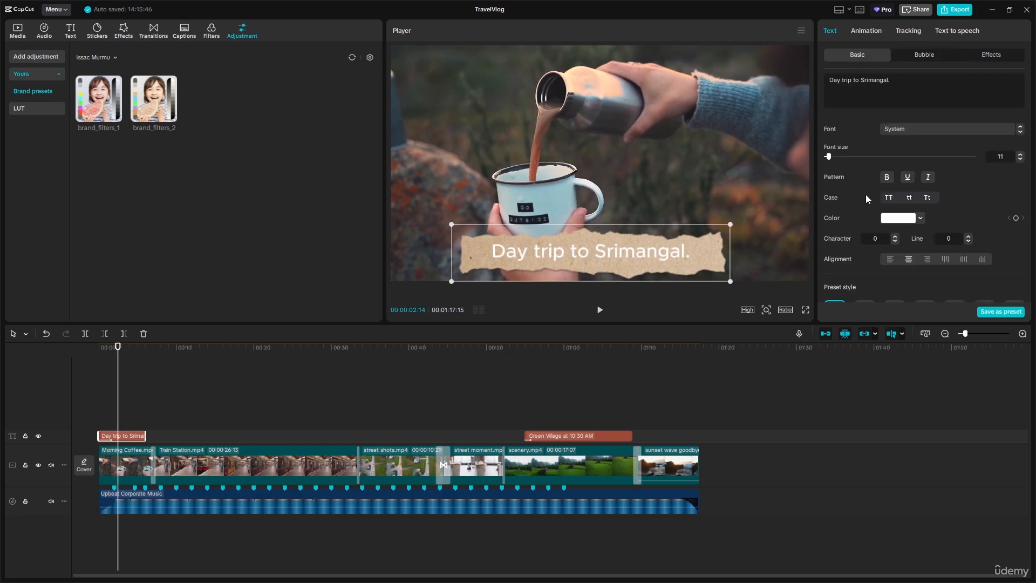
click(918, 219)
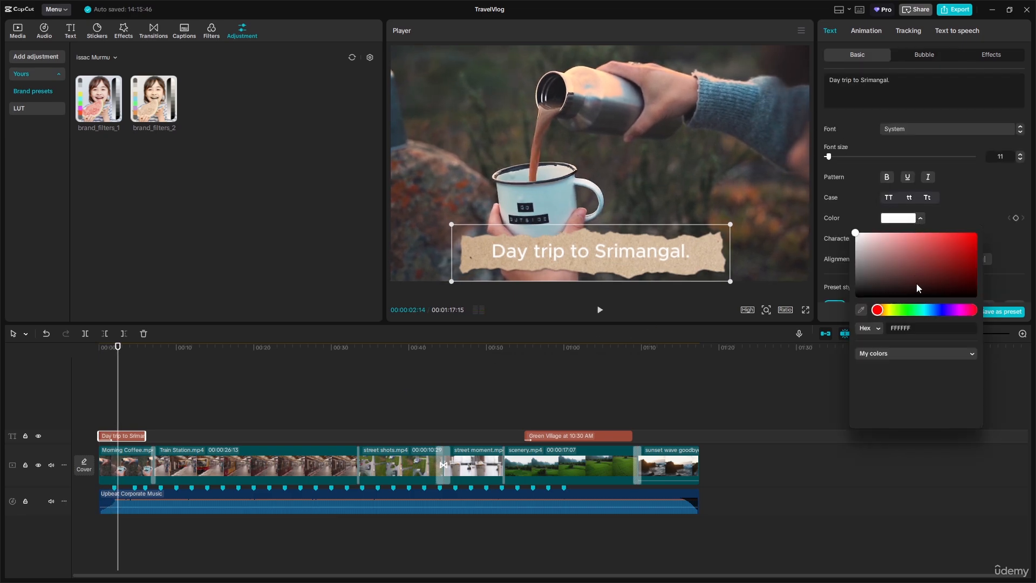
click(919, 310)
click(925, 258)
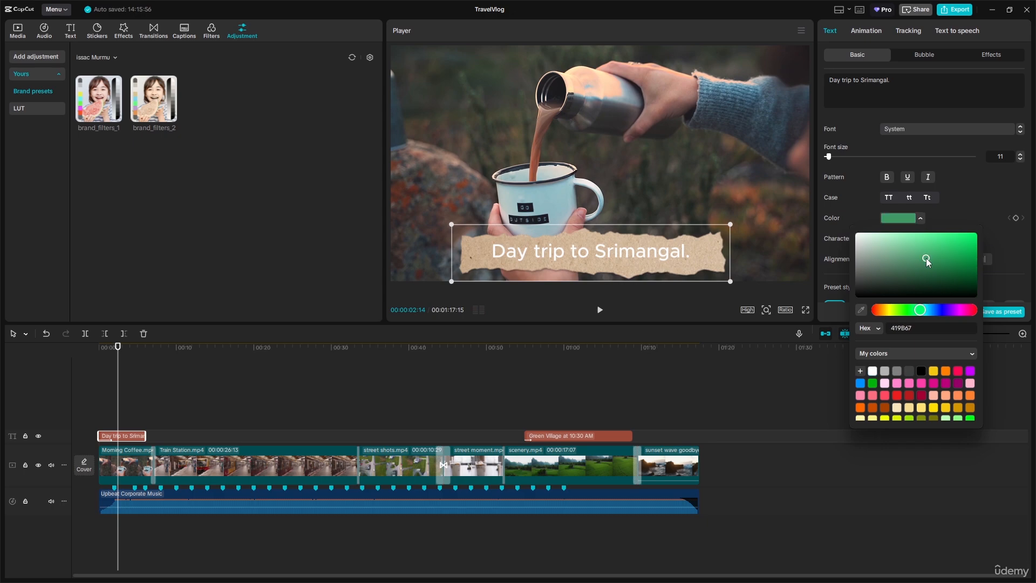
click(944, 309)
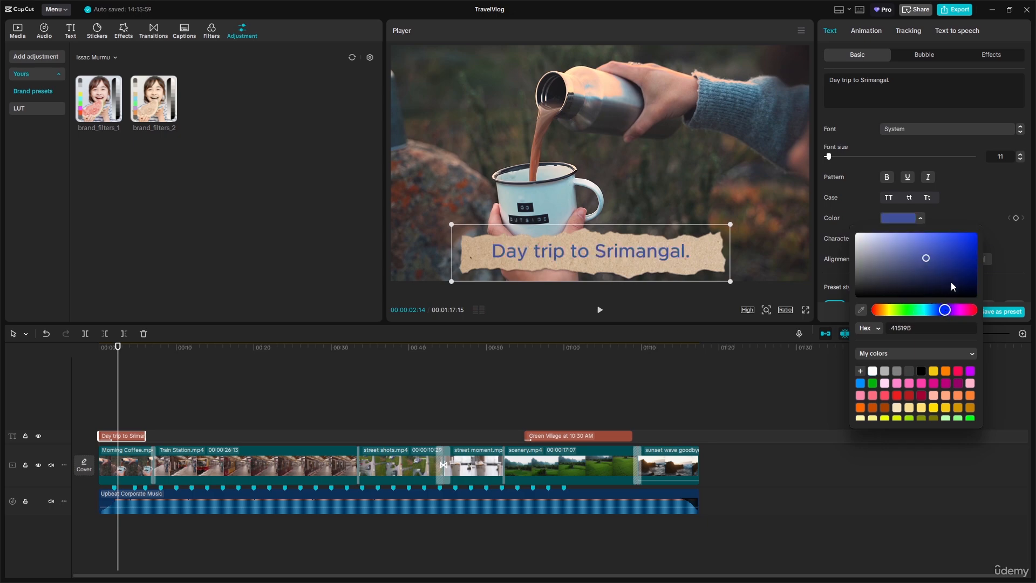
click(958, 310)
click(971, 310)
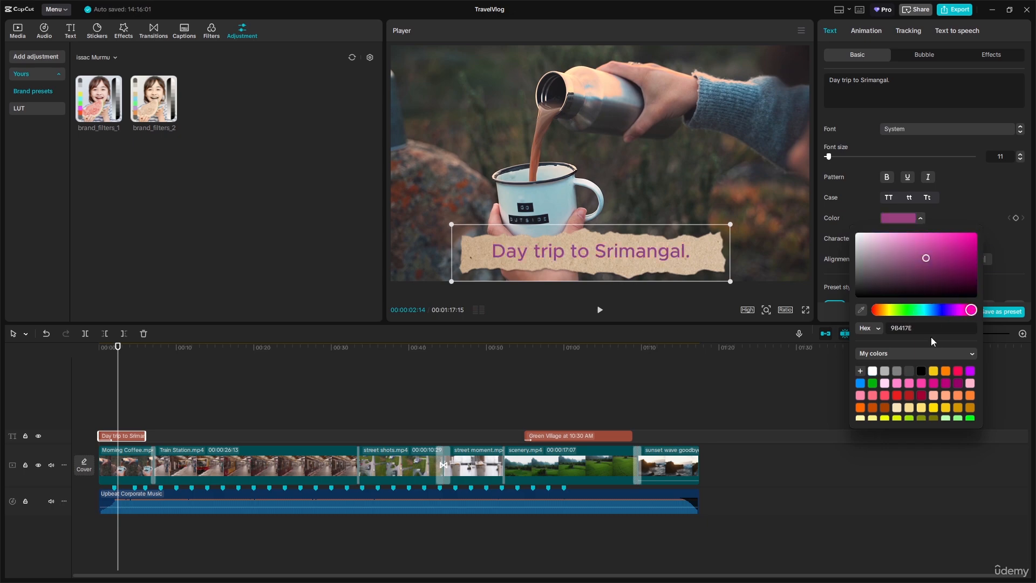
click(911, 394)
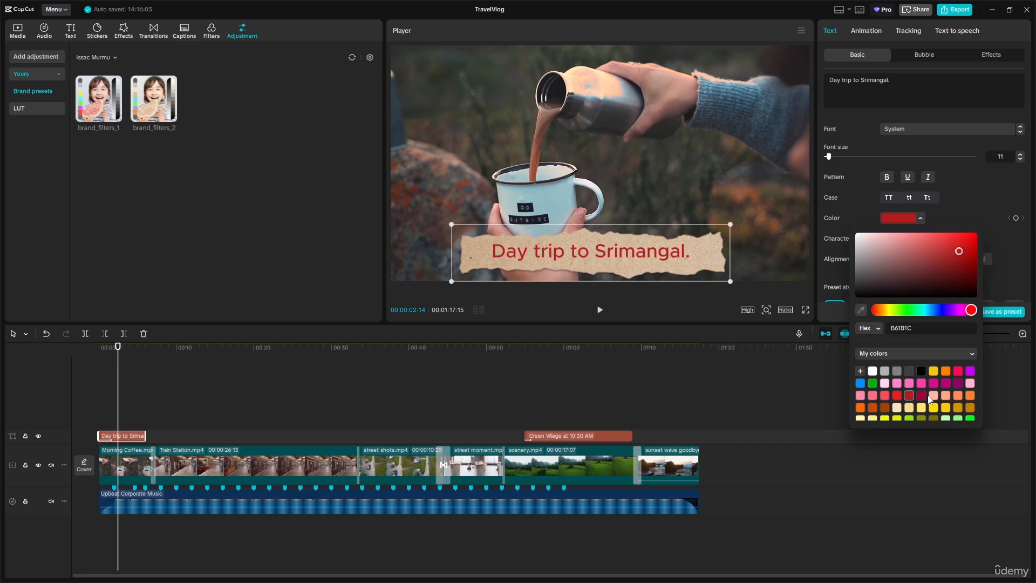
click(884, 384)
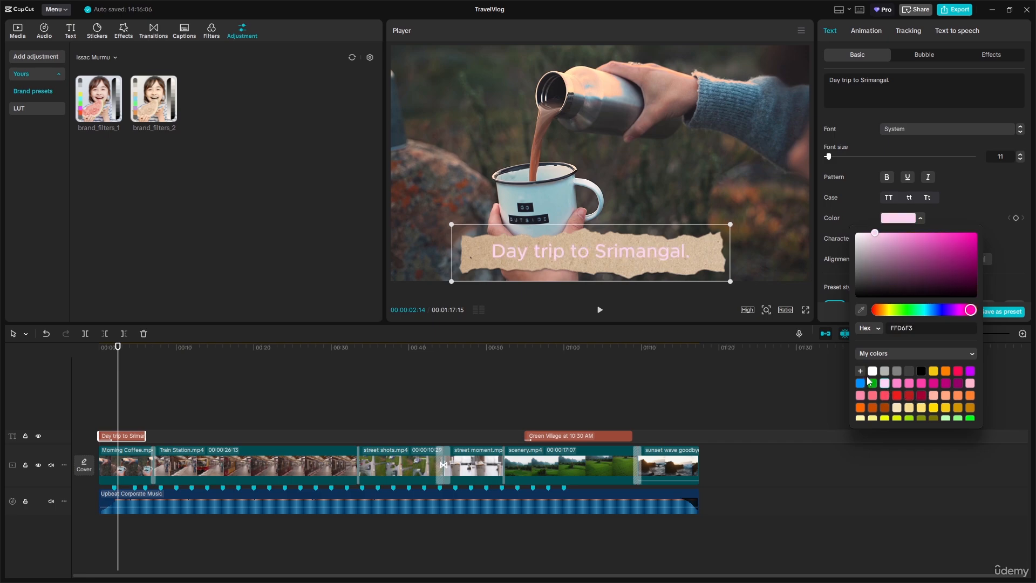
Apply the preset style with black letters and a white outline to the opening title, comparing it with white-lettered presets.
click(872, 115)
scroll(923, 216, down, 5)
scroll(929, 200, up, 2)
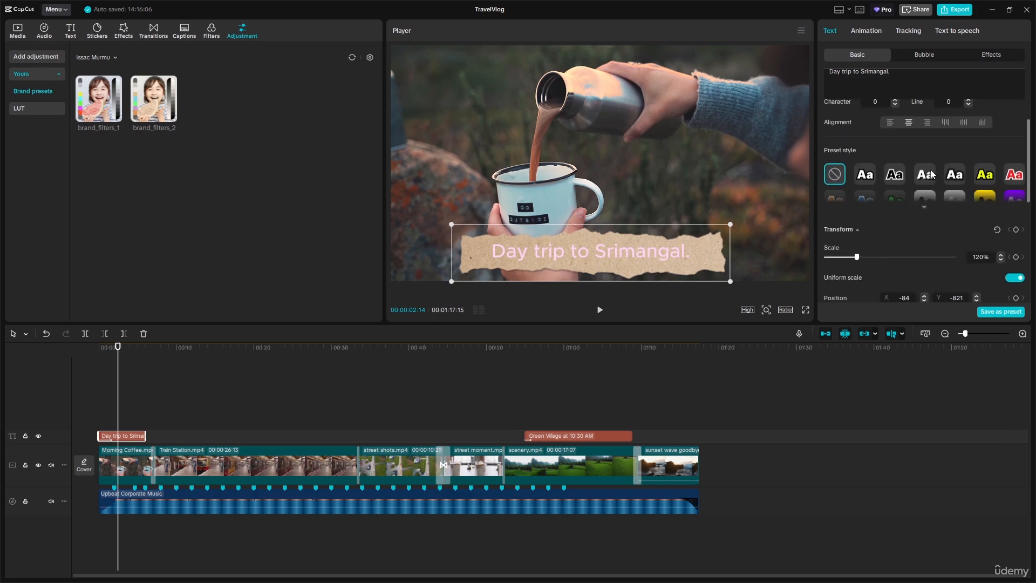
scroll(931, 173, up, 2)
click(927, 271)
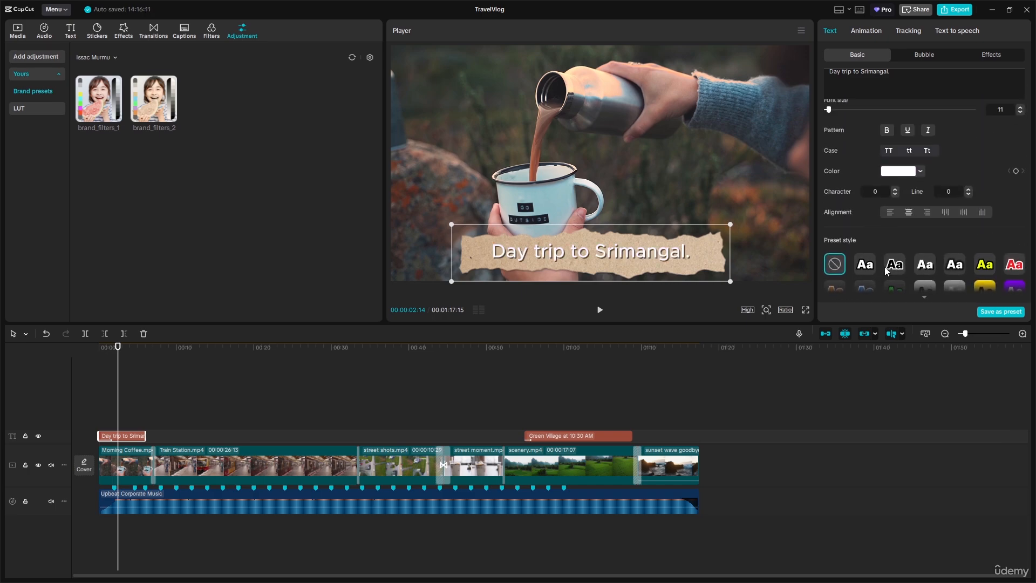
click(866, 266)
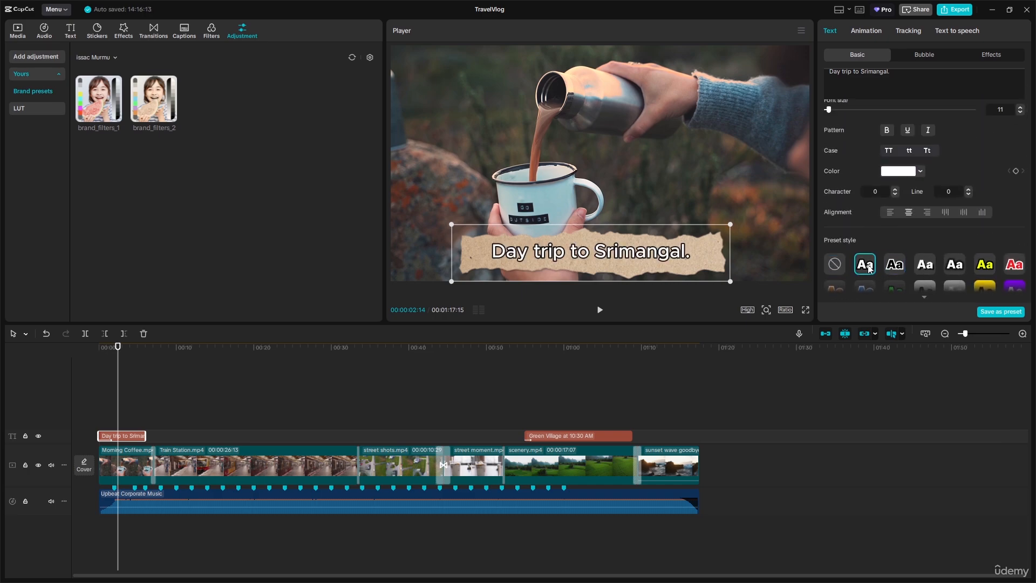
click(894, 265)
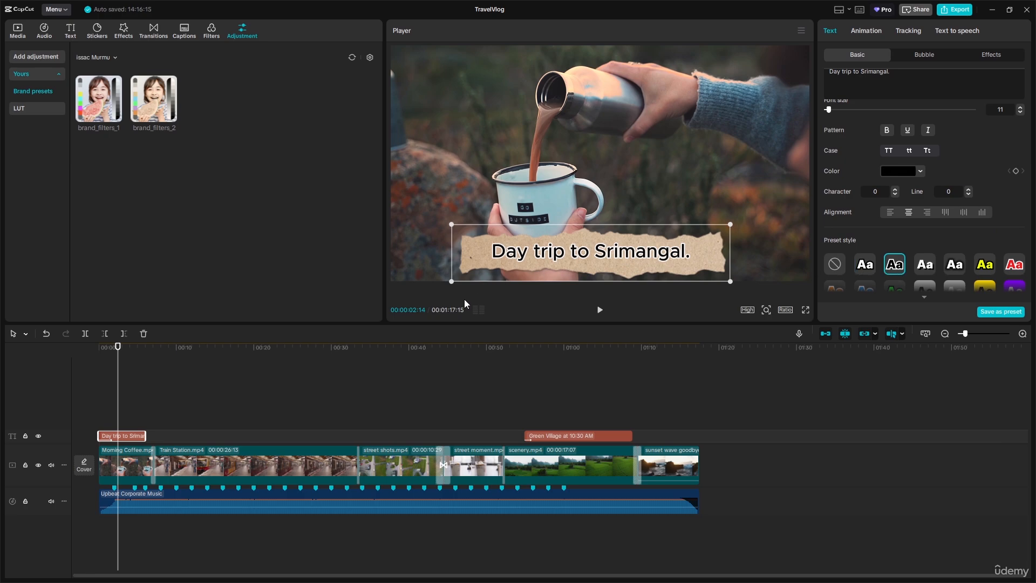
Select the Train Station clip and move the playhead to 00:00:20:00 within it.
click(177, 399)
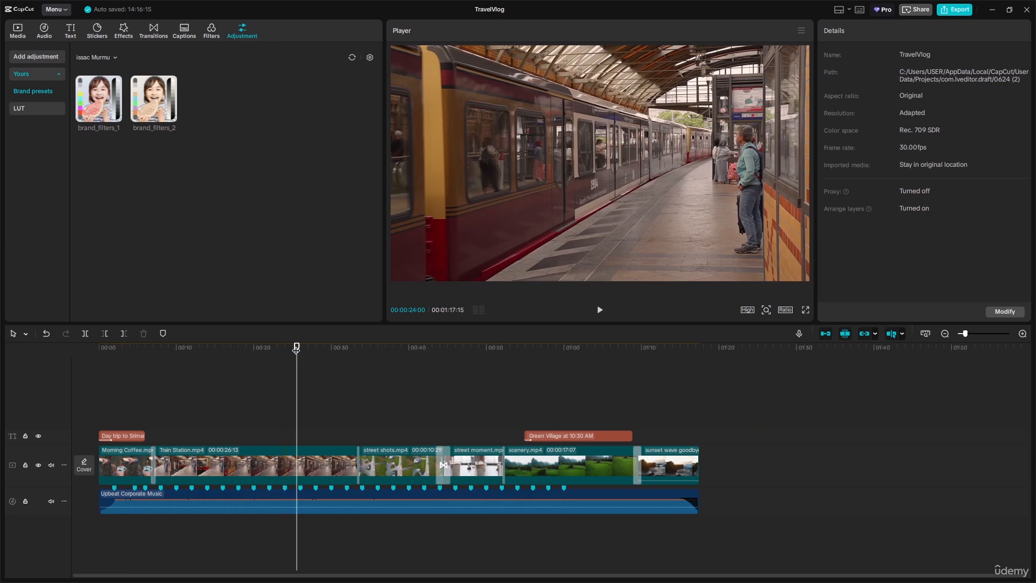
click(311, 467)
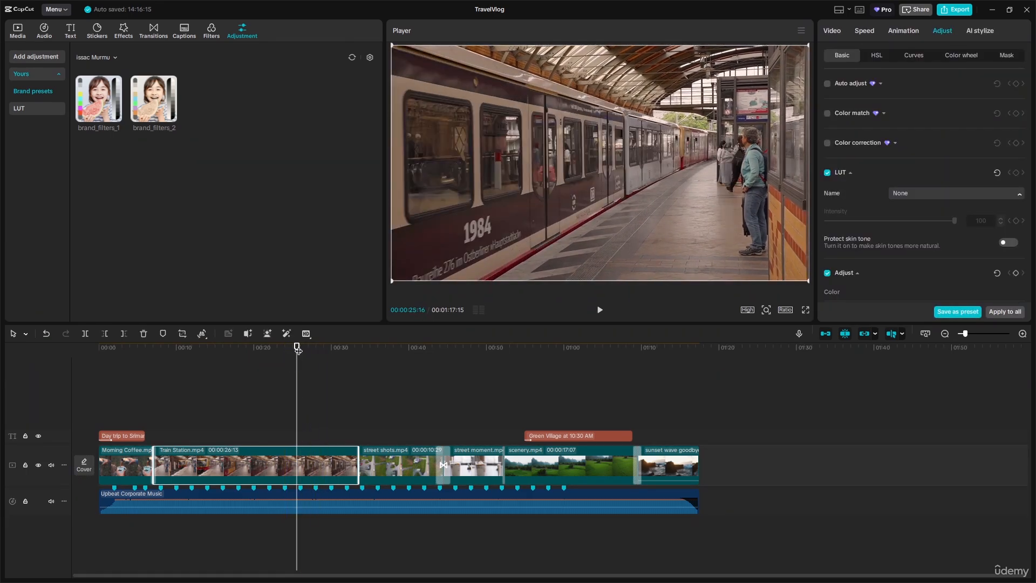
drag(296, 346, 255, 355)
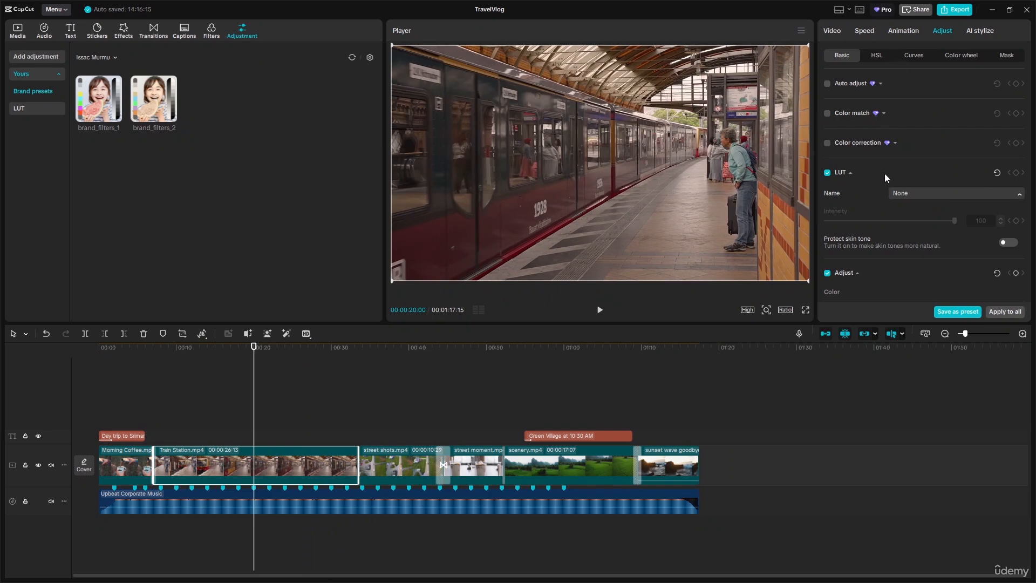
Speed the Train Station clip up to 3.23x and play part of it from 00:00:08:00.
click(863, 31)
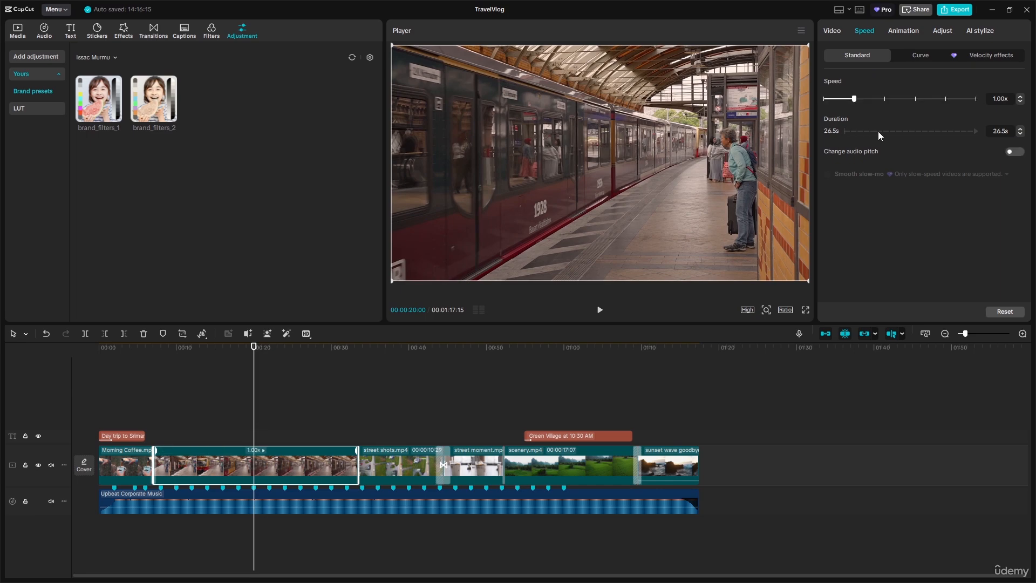
drag(860, 96, 911, 102)
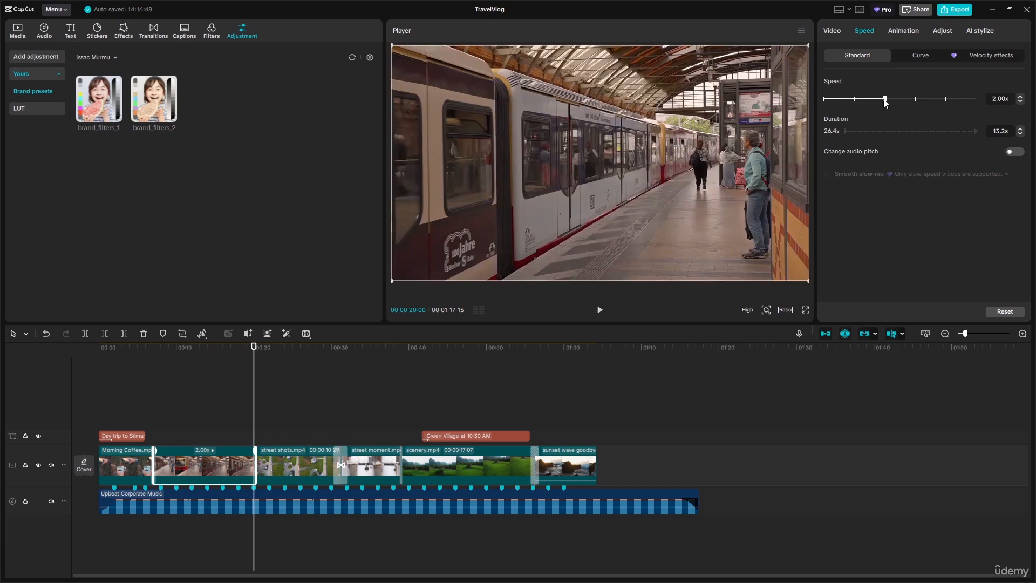
drag(885, 99, 892, 98)
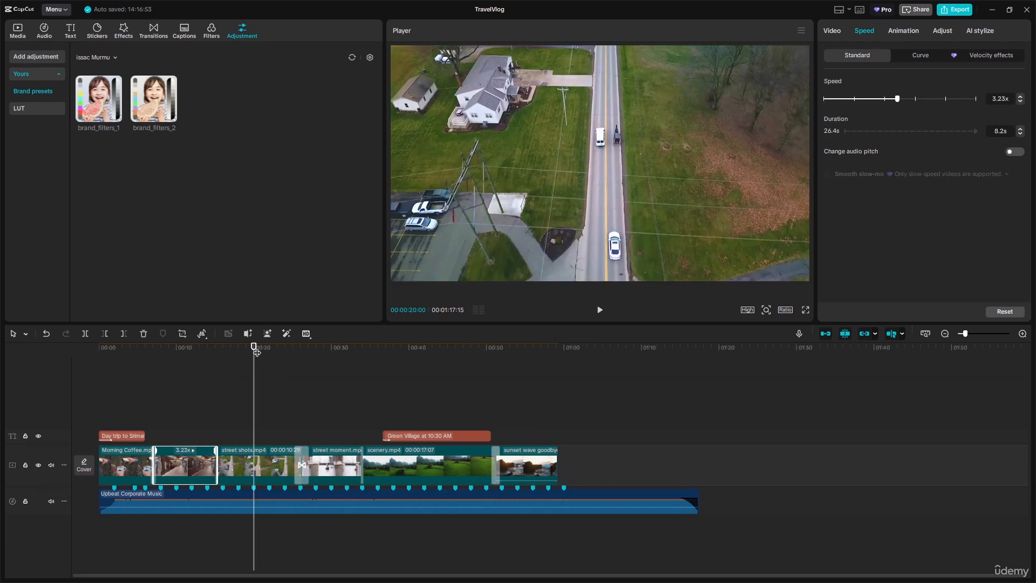
drag(195, 357, 162, 366)
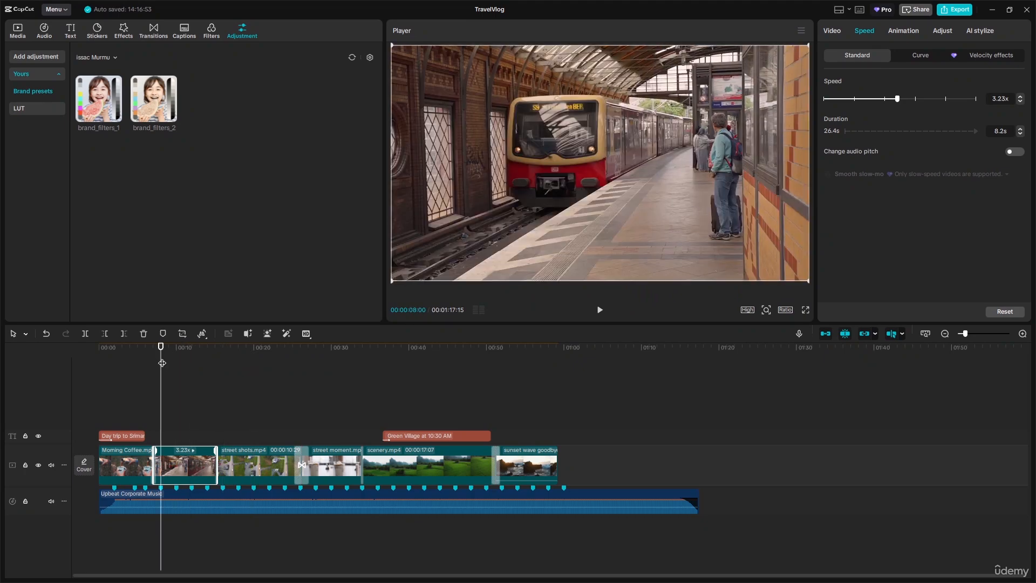
key(space)
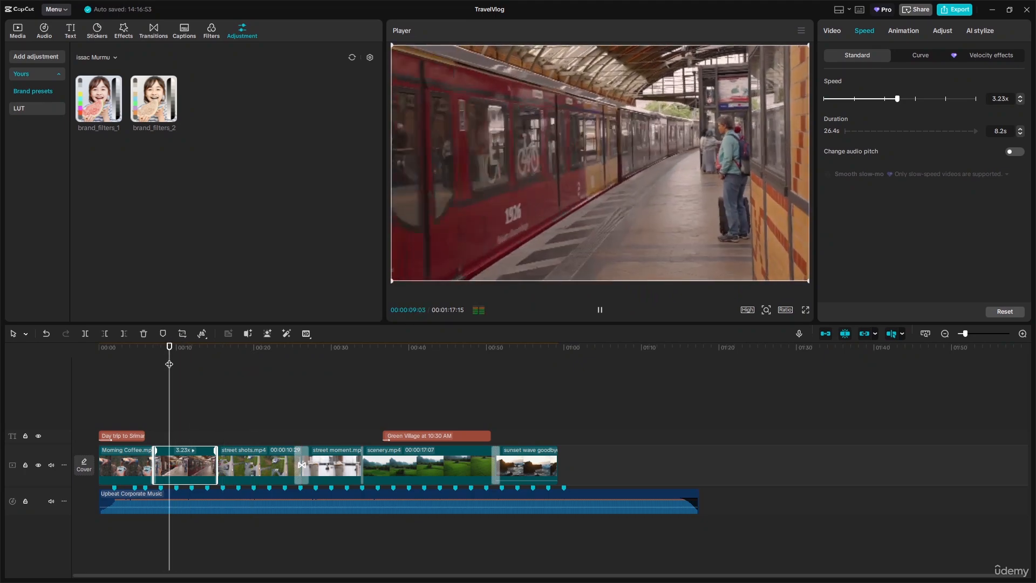
key(space)
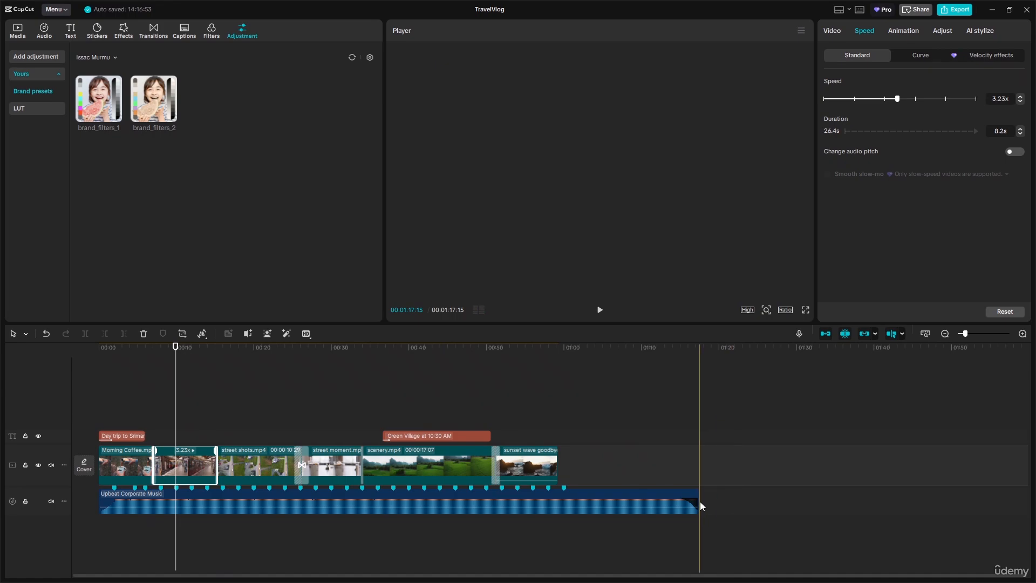
Trim the Upbeat Corporate Music track to end with the last clip and play the sped-up train section from 00:00:06:00.
click(697, 502)
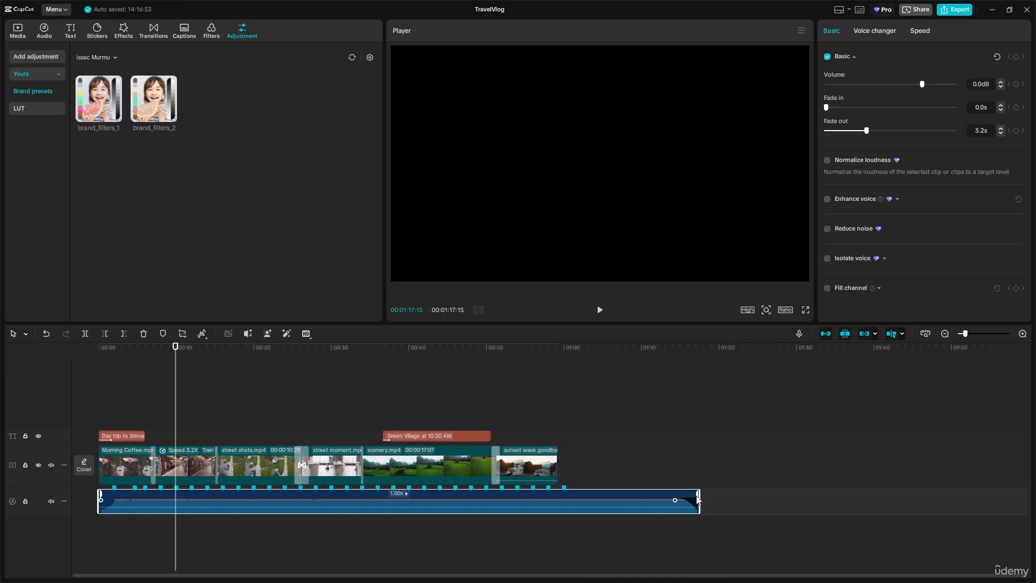
drag(697, 501, 558, 499)
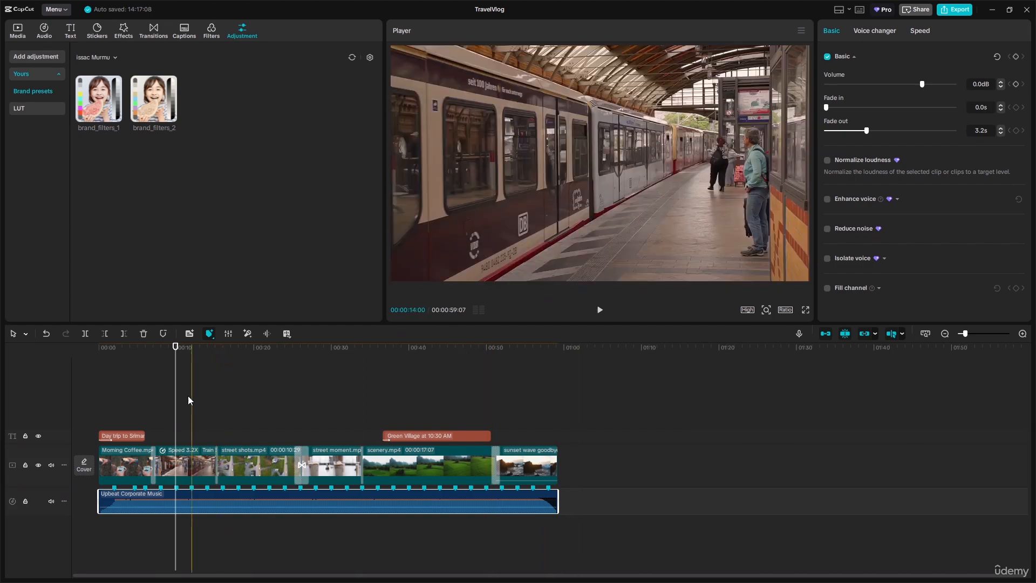
drag(176, 388, 153, 389)
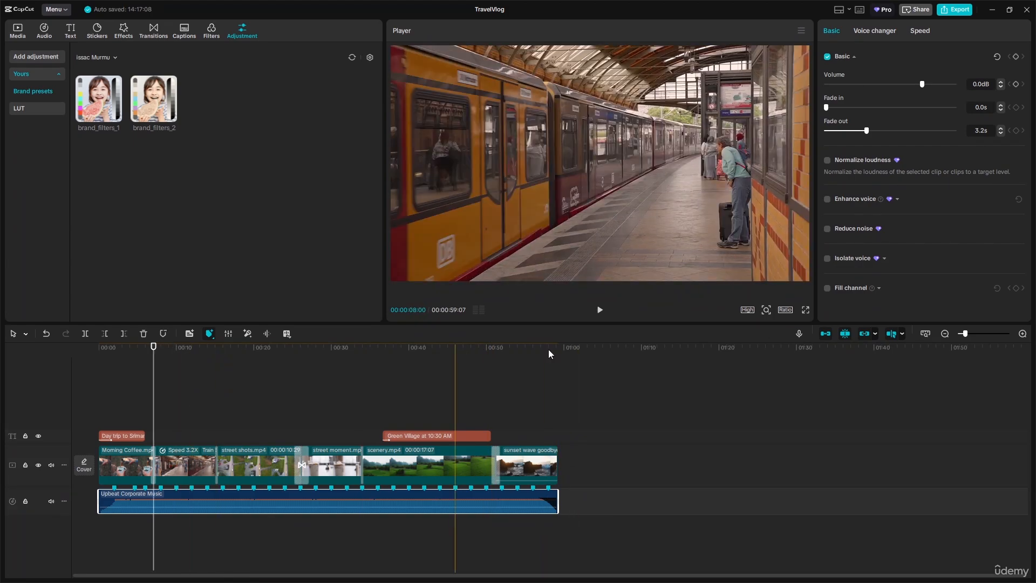
drag(153, 347, 145, 348)
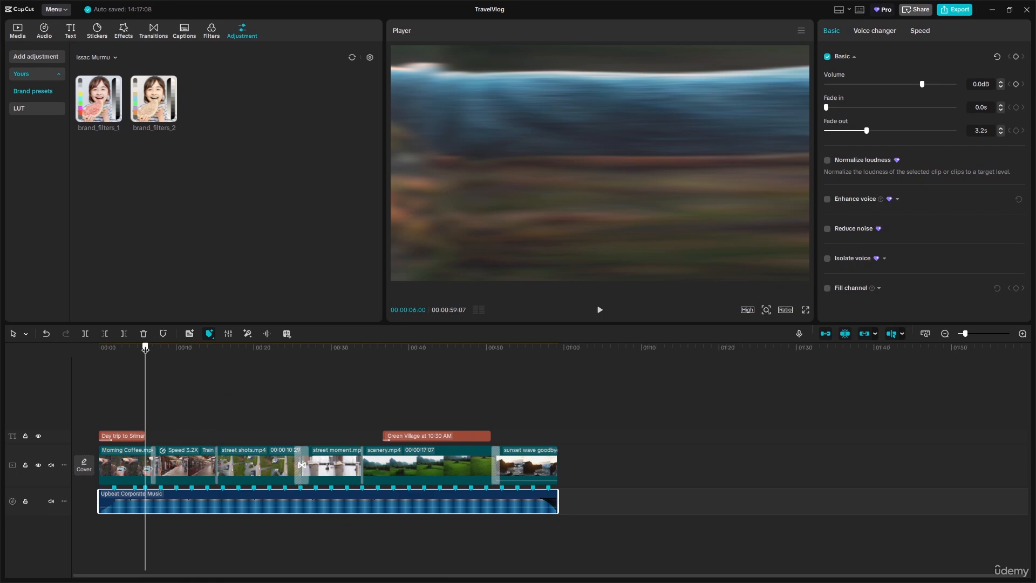
key(space)
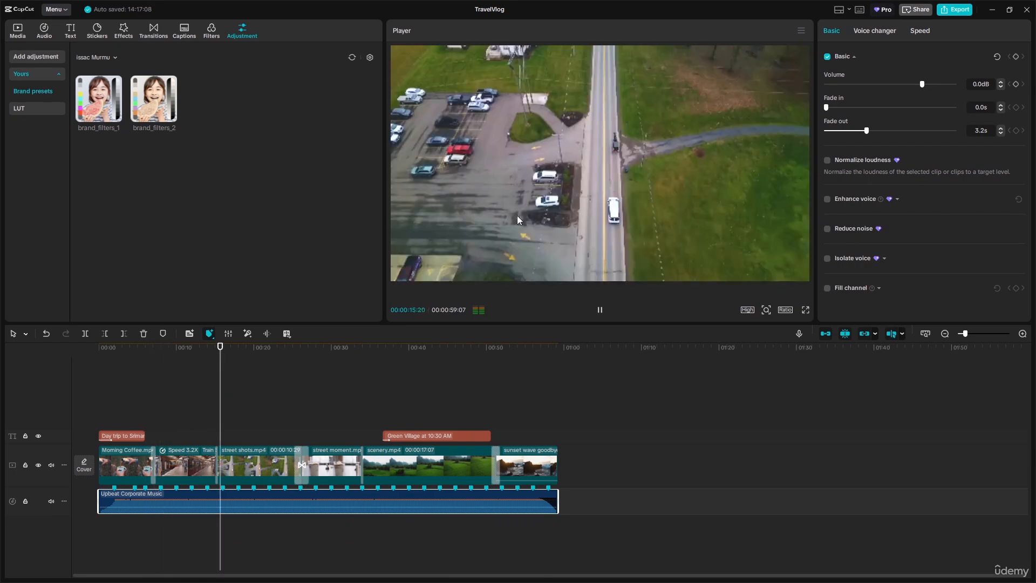
key(space)
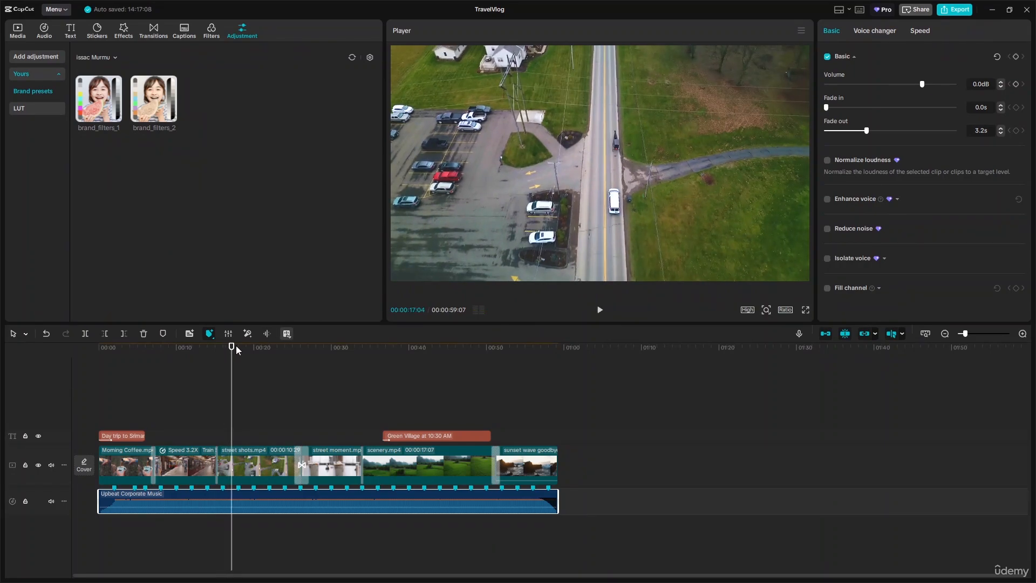
Play the whole travel vlog from the start to review the edit.
drag(216, 349, 103, 372)
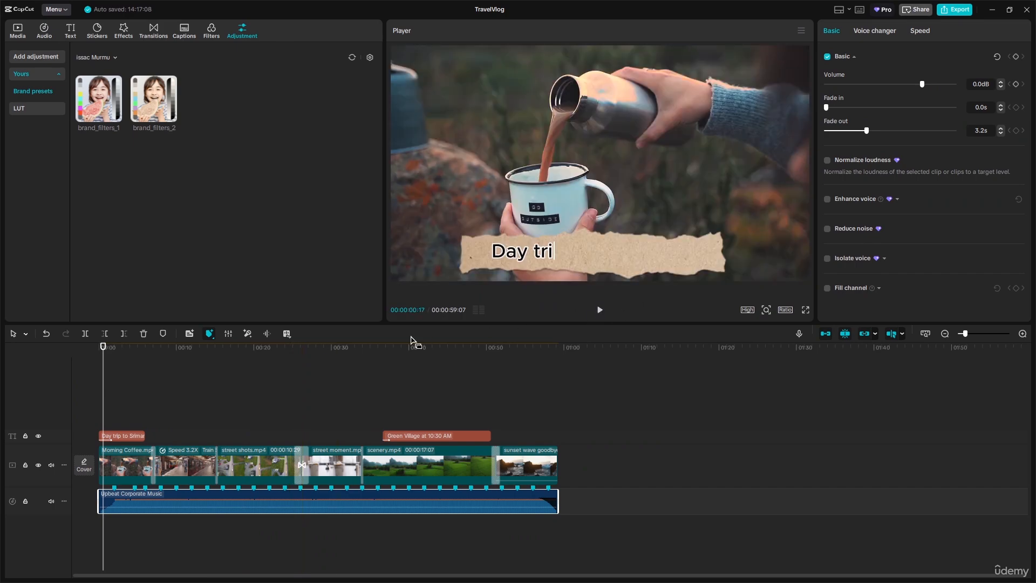
click(89, 348)
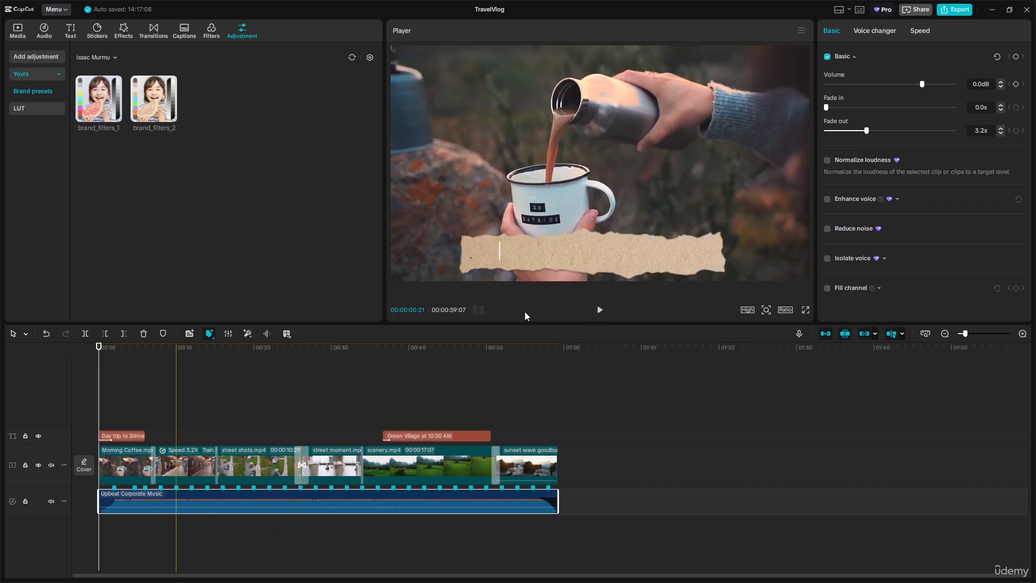
click(599, 311)
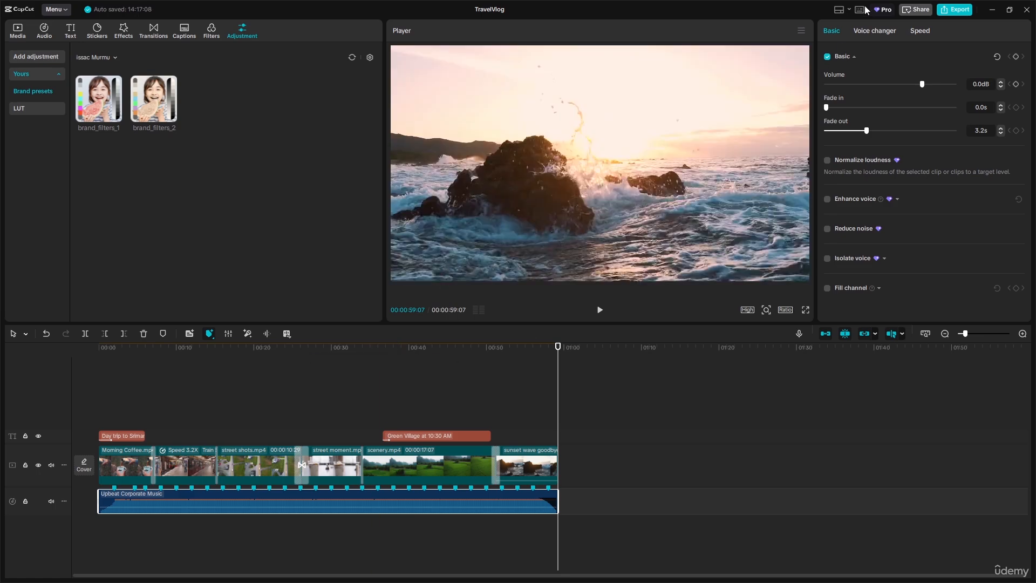
Try to export the TravelVlog video and return to editing from the Pro features notice.
click(958, 10)
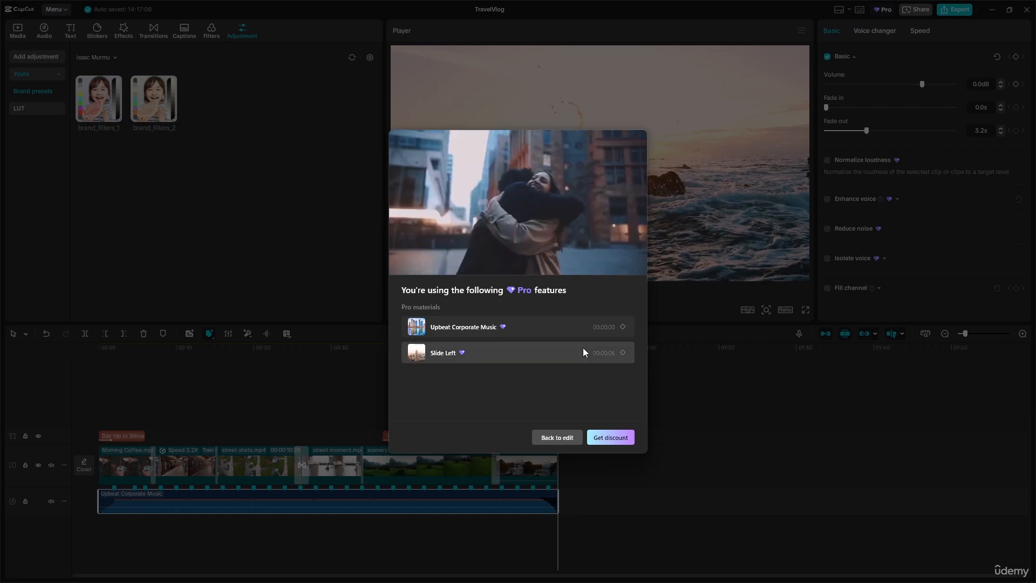
click(561, 439)
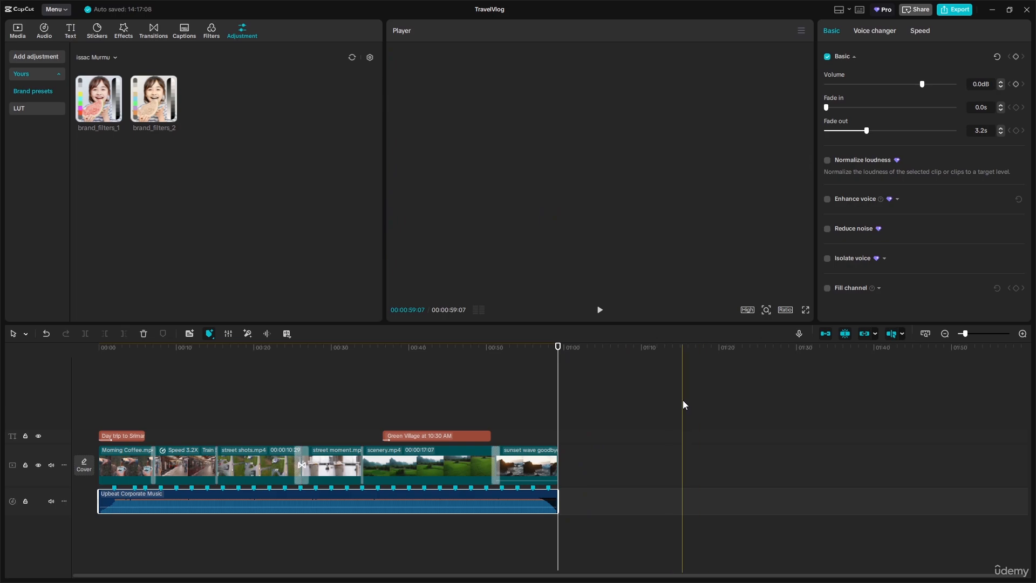